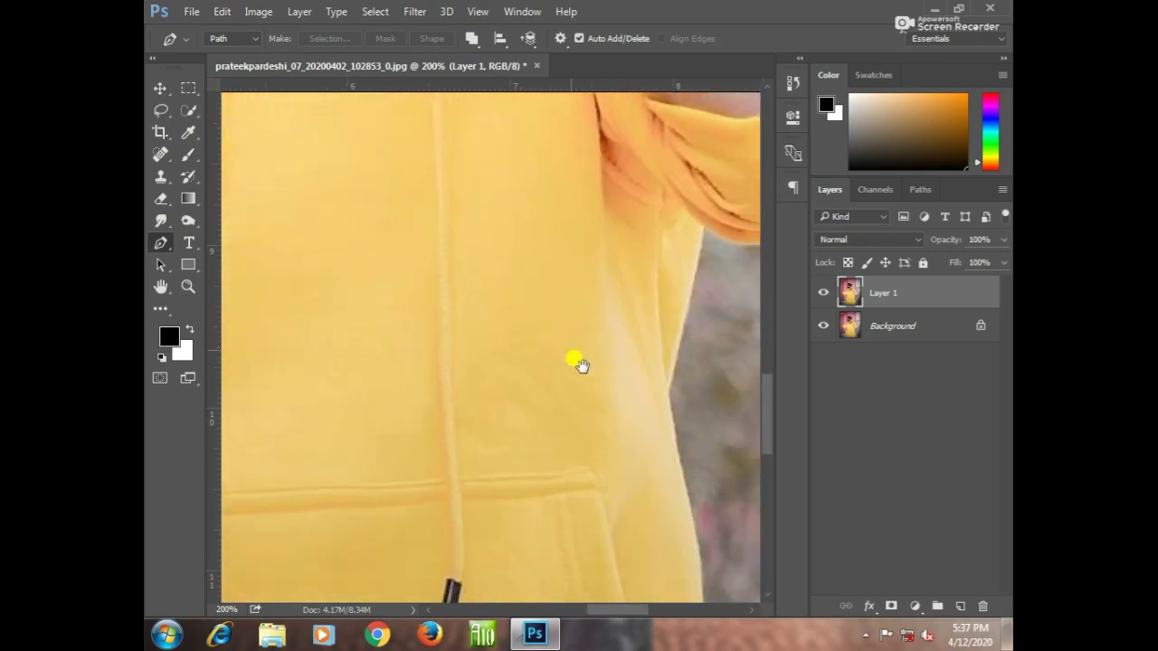
- Start a Pen tool path at the photo's lower edge and trace around the hoodie's hem corner on the gray wall side
drag(589, 380, 637, 199)
drag(621, 413, 570, 317)
drag(574, 421, 579, 538)
key(ctrl+plus)
drag(637, 566, 626, 489)
right_click(161, 241)
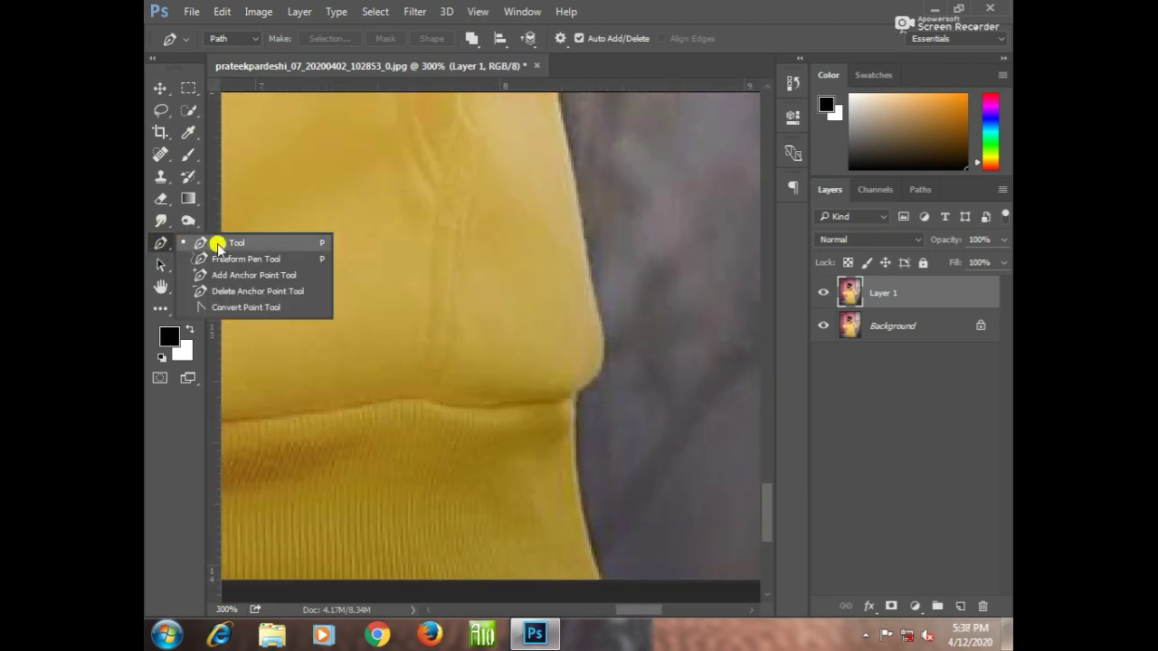
click(219, 244)
click(603, 577)
scroll(593, 360, up, 2)
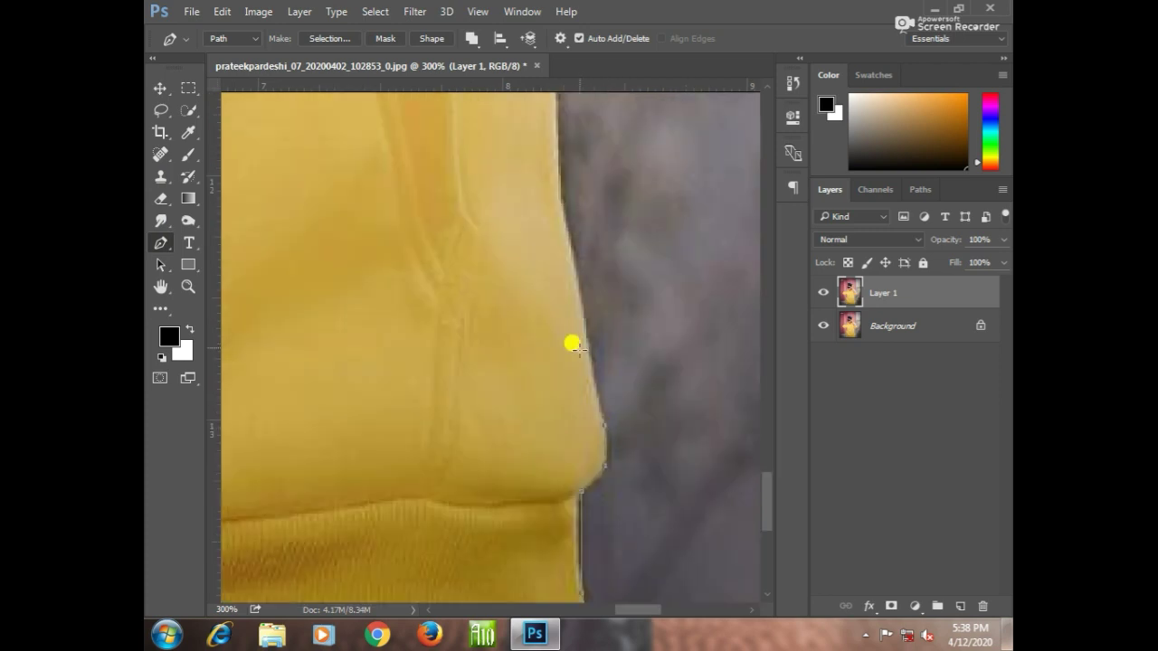
- Continue the path up the hoodie's side, past the waist, to where the body meets the sleeve
drag(577, 156, 568, 389)
click(515, 186)
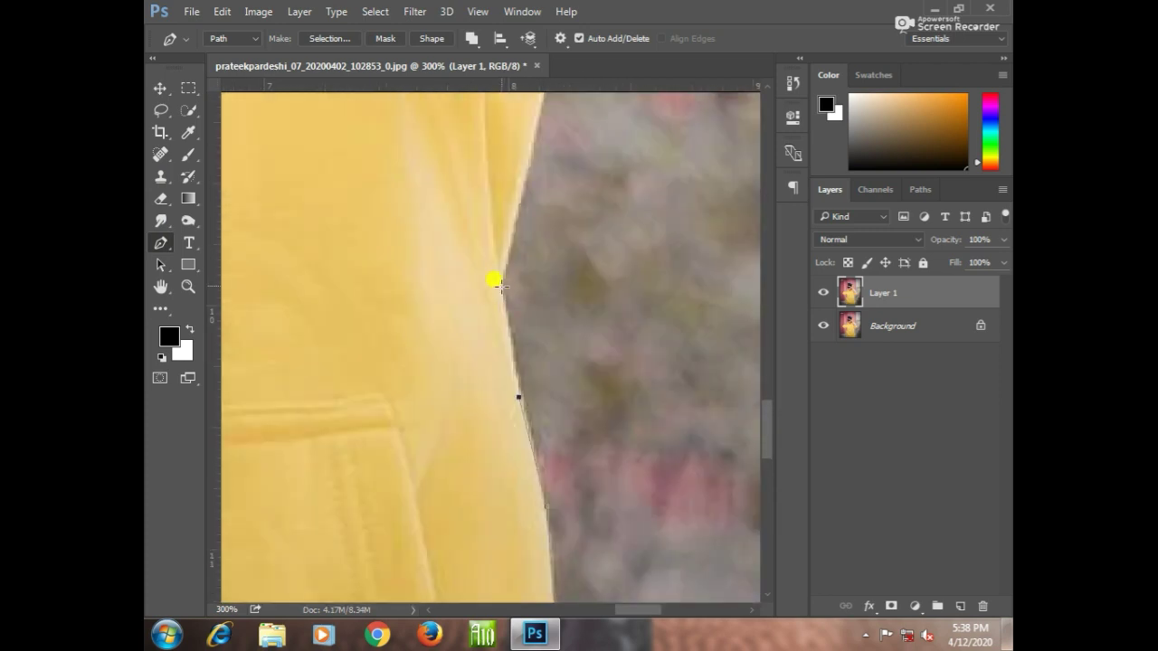
click(499, 283)
drag(523, 256, 512, 552)
click(506, 459)
click(525, 397)
- Trace the path along the underside of the sleeve and around the bent elbow
click(558, 420)
click(596, 424)
drag(709, 427, 581, 464)
click(545, 441)
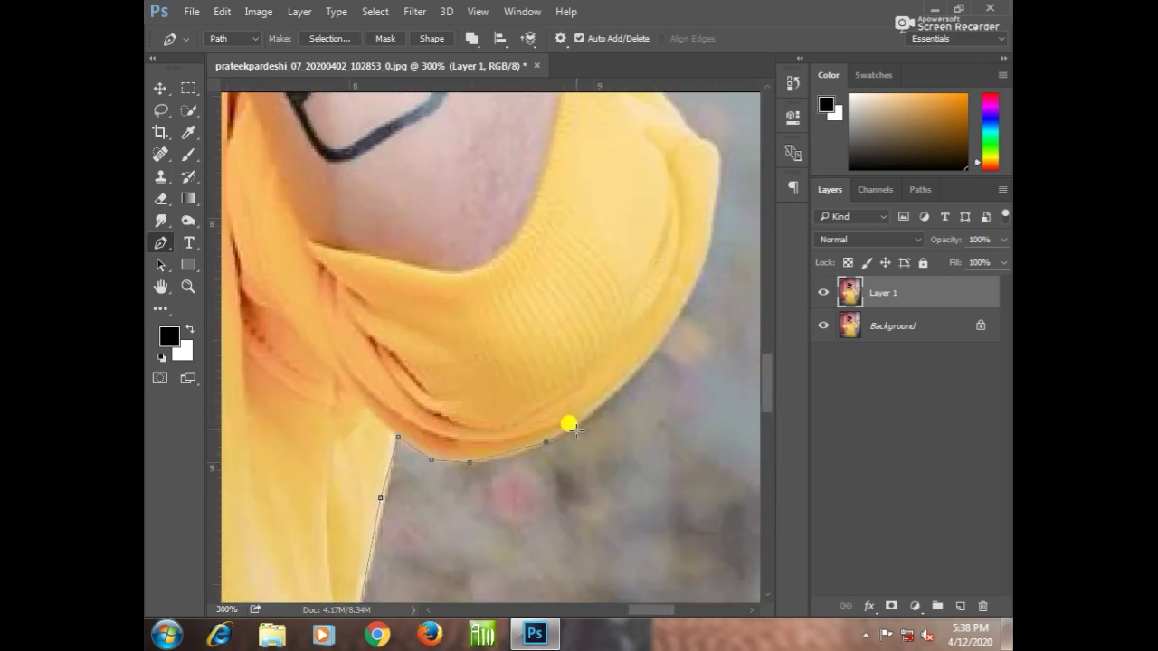
click(658, 343)
drag(658, 344, 571, 485)
click(614, 278)
click(592, 253)
click(551, 217)
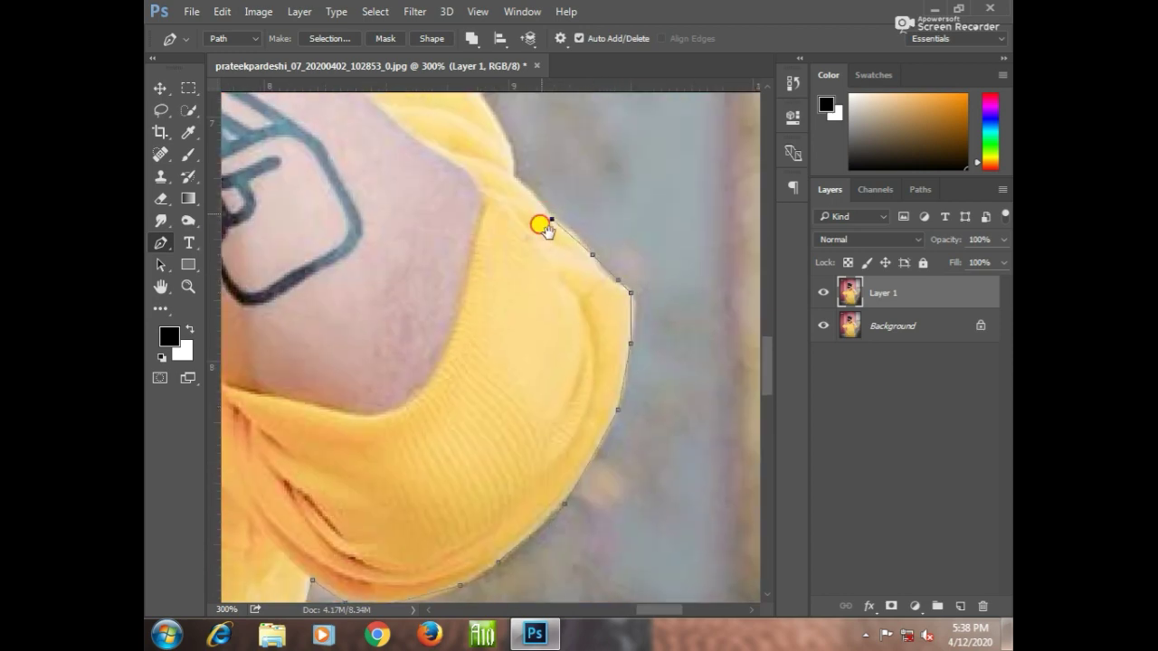
- Extend the path along the folds of the sleeve's upper edge towards the tattooed forearm
click(513, 173)
click(509, 146)
drag(484, 98, 545, 290)
click(482, 223)
drag(482, 223, 585, 402)
click(541, 371)
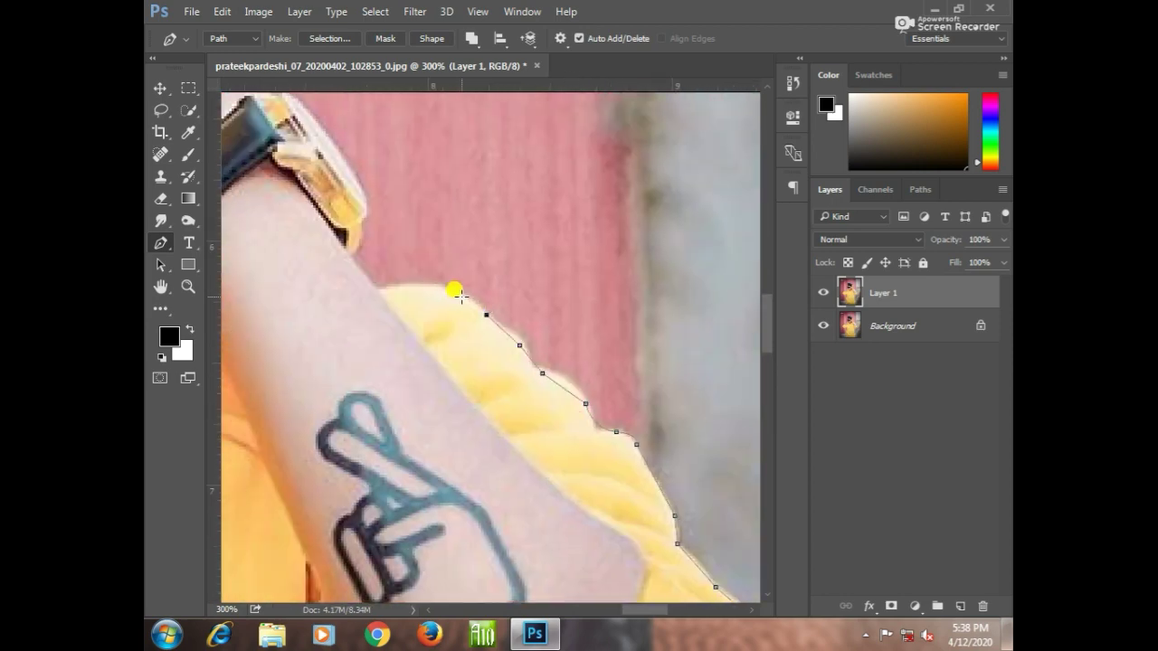
click(461, 294)
- Trace the path from the sleeve's end around the wristwatch and along the wrist to the hood
drag(461, 294, 595, 464)
click(478, 368)
click(546, 468)
click(525, 438)
click(531, 414)
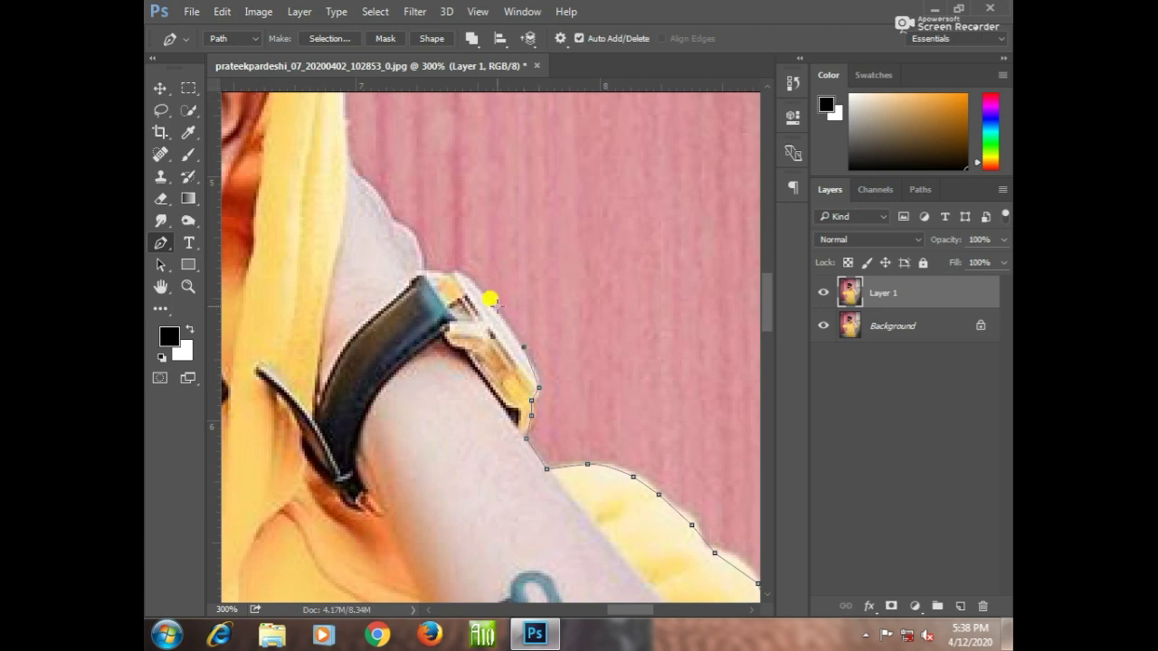
drag(423, 268, 580, 393)
drag(525, 359, 528, 480)
click(513, 430)
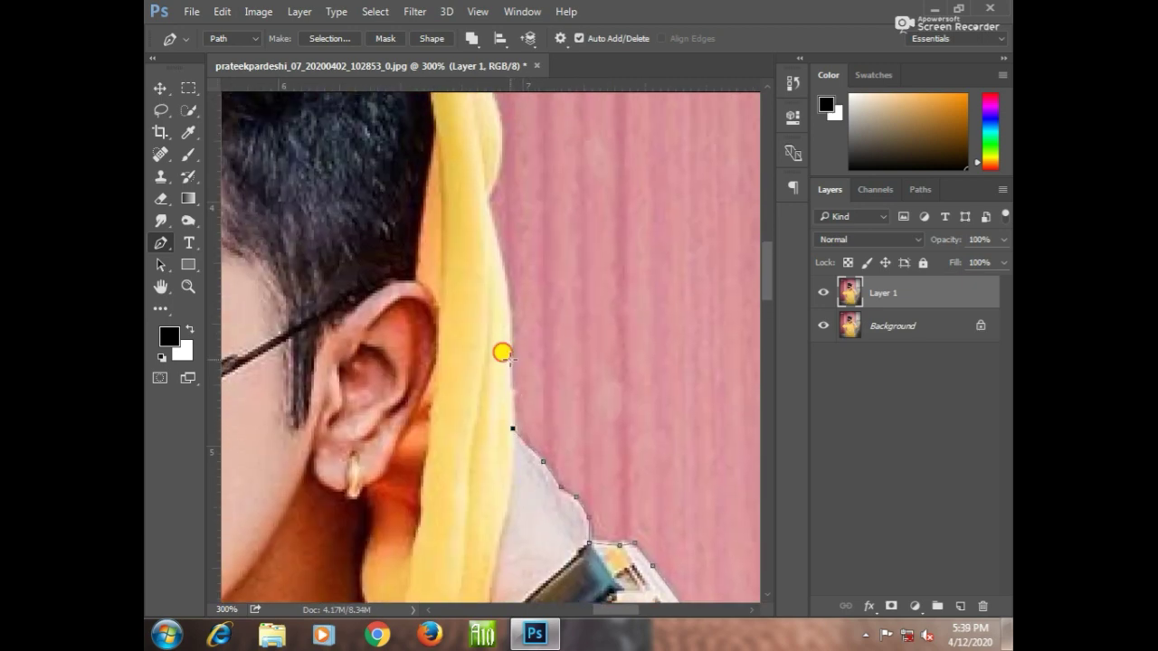
- Continue the path up the hood's outer edge beside the ear towards the crown of the head
click(509, 359)
click(510, 282)
click(491, 318)
drag(524, 294, 535, 417)
click(529, 369)
click(494, 284)
click(484, 235)
drag(486, 168, 558, 281)
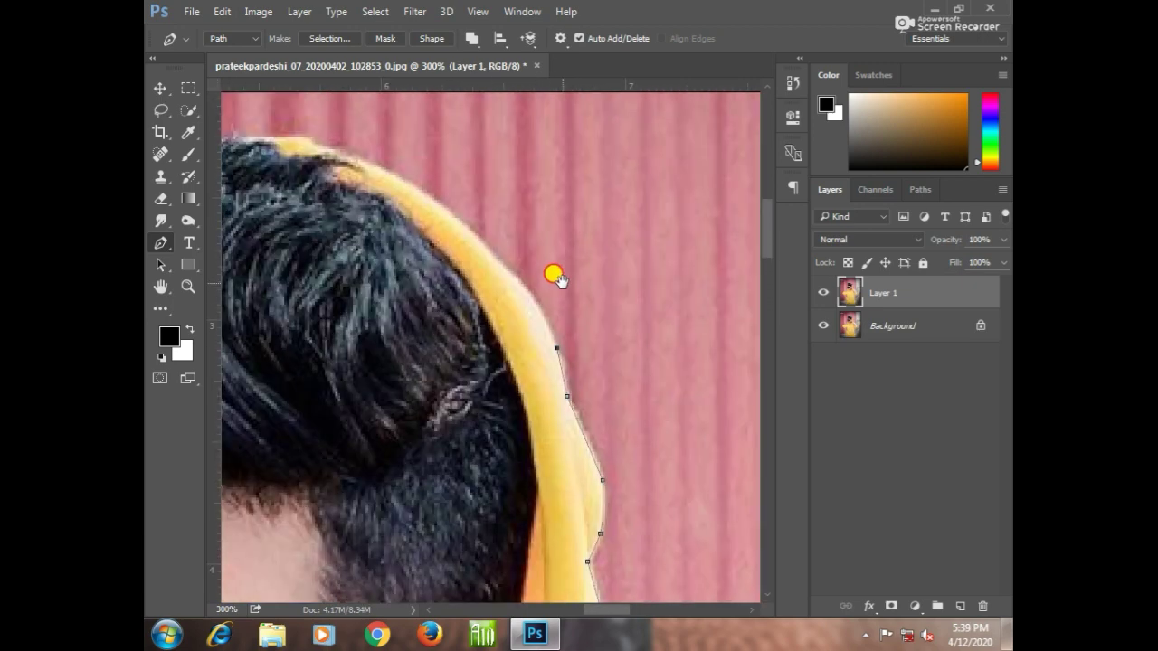
- Trace the path over the top of the hood and around the hair down to the forehead side
click(299, 137)
scroll(419, 134, left, 5)
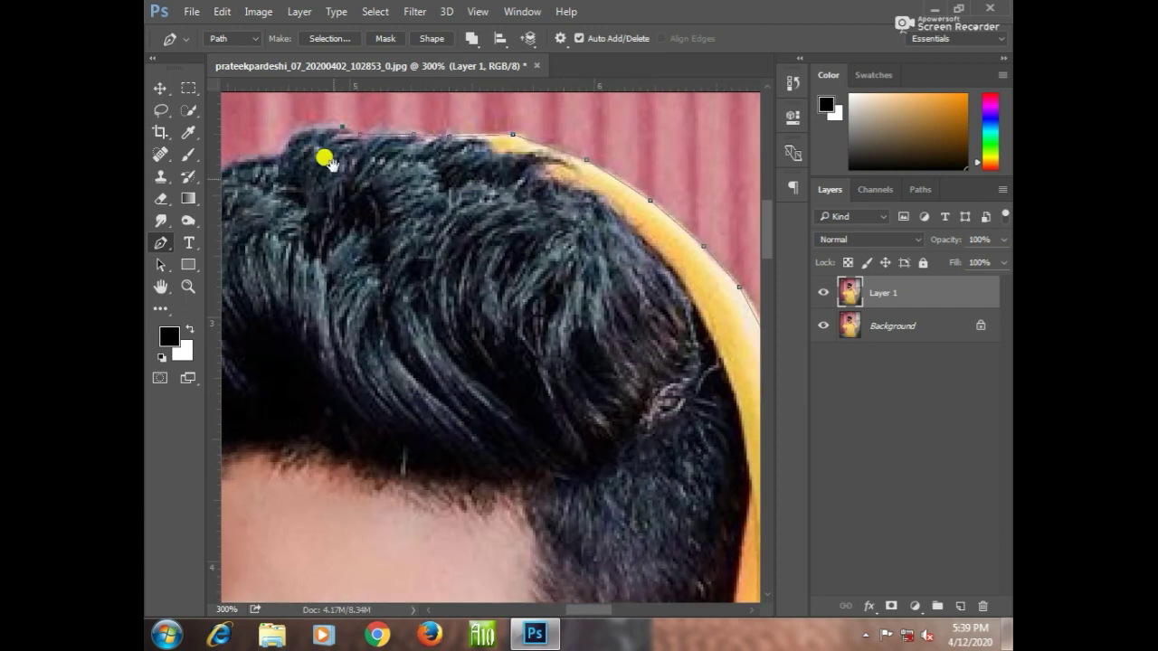
scroll(324, 160, left, 3)
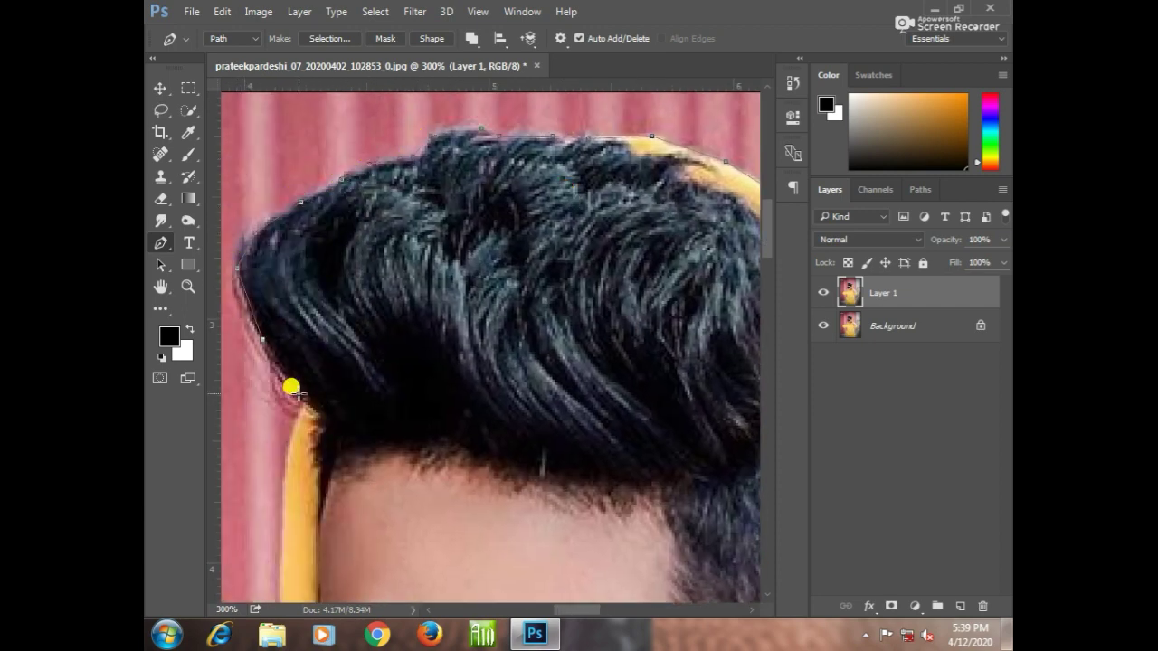
click(299, 395)
- Trace the path down the hood's edge beside the forehead and around the outer rim of the sunglasses
scroll(355, 259, down, 4)
scroll(356, 259, left, 2)
click(356, 364)
scroll(380, 308, down, 3)
scroll(380, 308, left, 1)
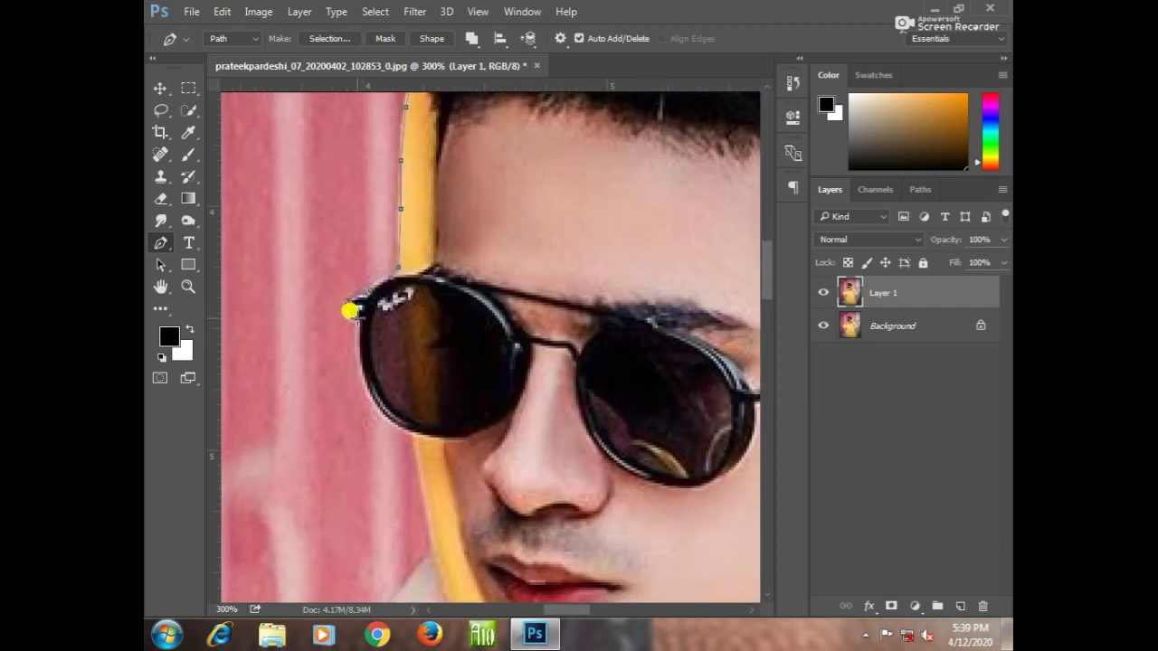
click(361, 355)
- Continue the path down the hood below the sunglasses, then along the hand and tattooed forearm to the sleeve's cuff
scroll(344, 299, down, 3)
scroll(343, 298, right, 1)
scroll(444, 268, down, 10)
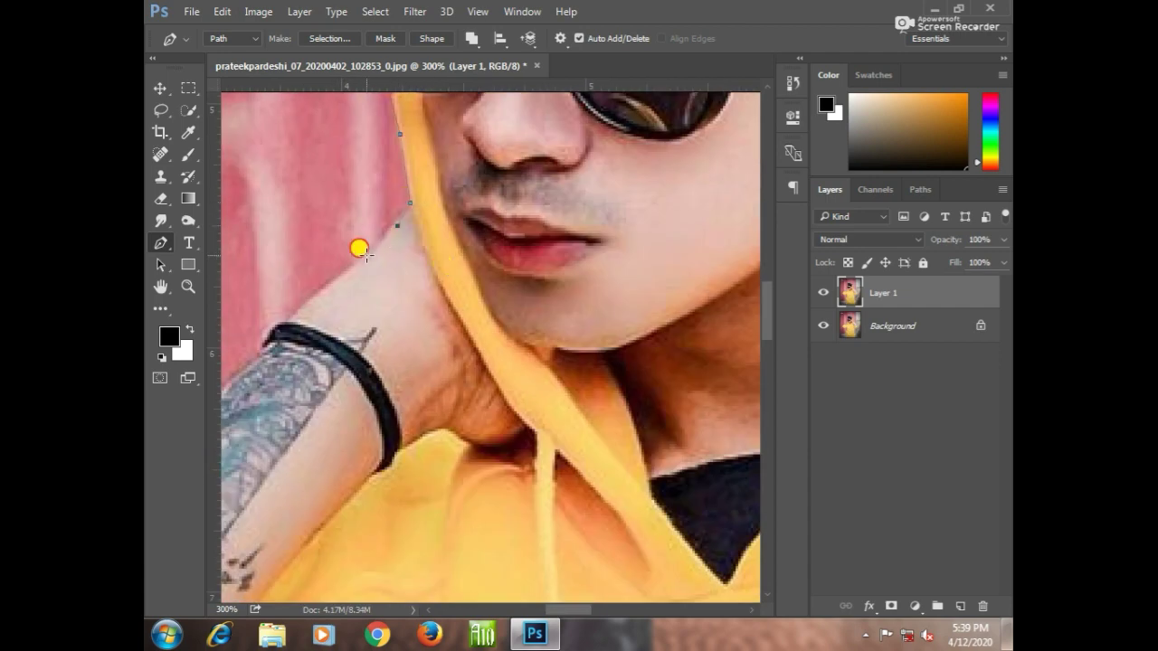
scroll(344, 256, left, 6)
drag(241, 343, 415, 234)
click(367, 264)
click(350, 259)
click(319, 294)
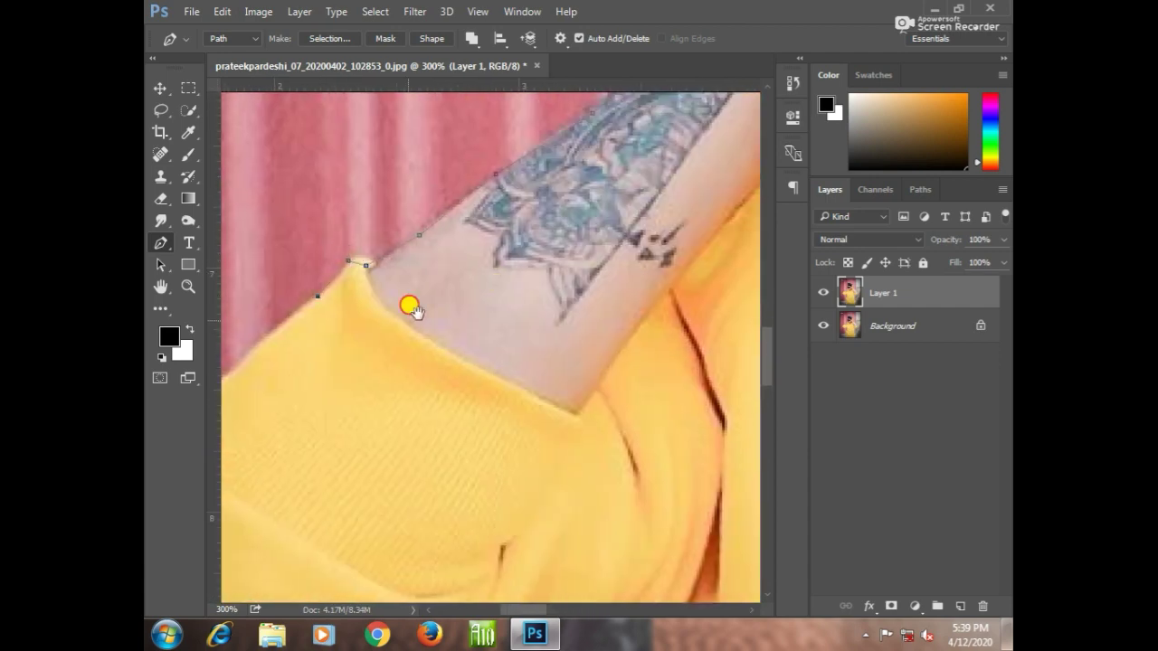
- Trace the path down the outer edge of the bent sleeve on the red wall side
drag(415, 312, 580, 169)
click(420, 207)
click(317, 416)
scroll(312, 362, down, 5)
scroll(312, 362, right, 1)
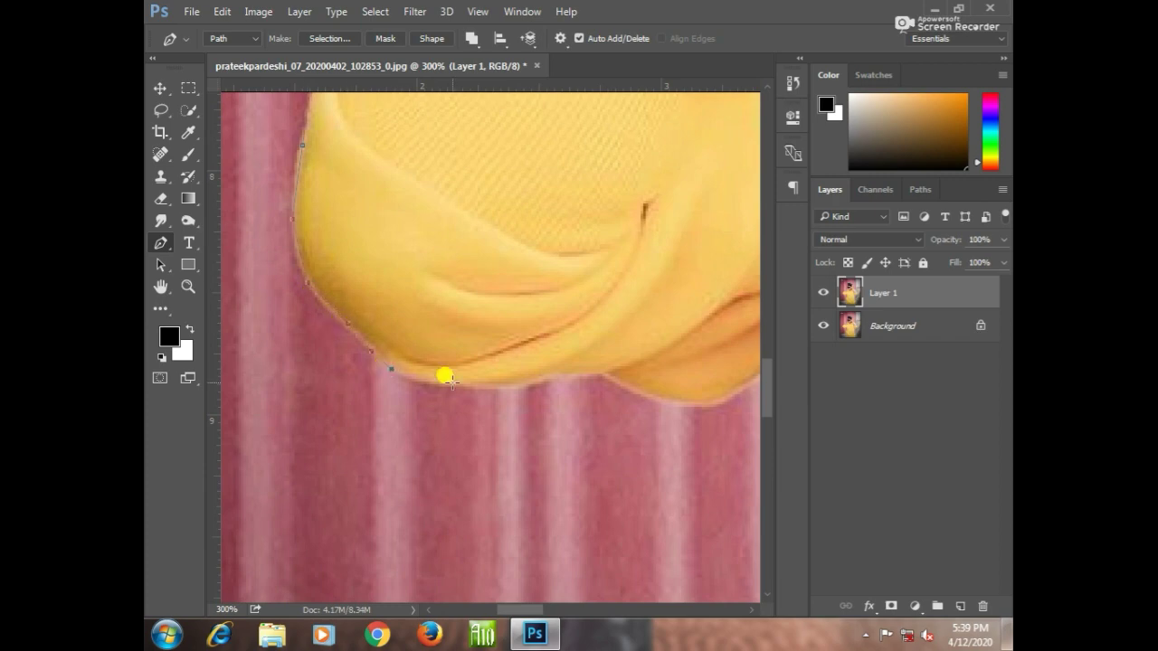
- Trace the path along the underside of the sleeve to the hoodie's body
click(452, 383)
click(526, 384)
click(594, 373)
drag(583, 417, 383, 364)
click(427, 329)
click(486, 349)
click(545, 331)
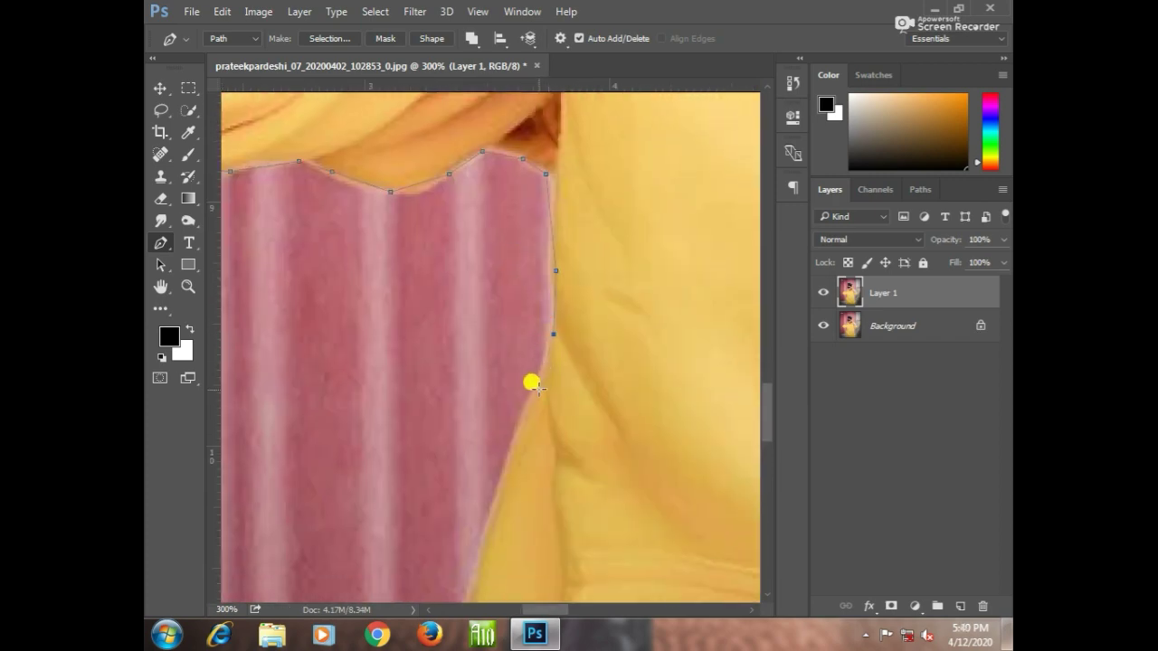
- Continue the path down the hoodie's side against the red wall to the lower bulge above the hem
click(537, 384)
scroll(511, 285, down, 7)
scroll(511, 285, right, 1)
click(441, 404)
scroll(407, 426, down, 5)
scroll(416, 380, down, 3)
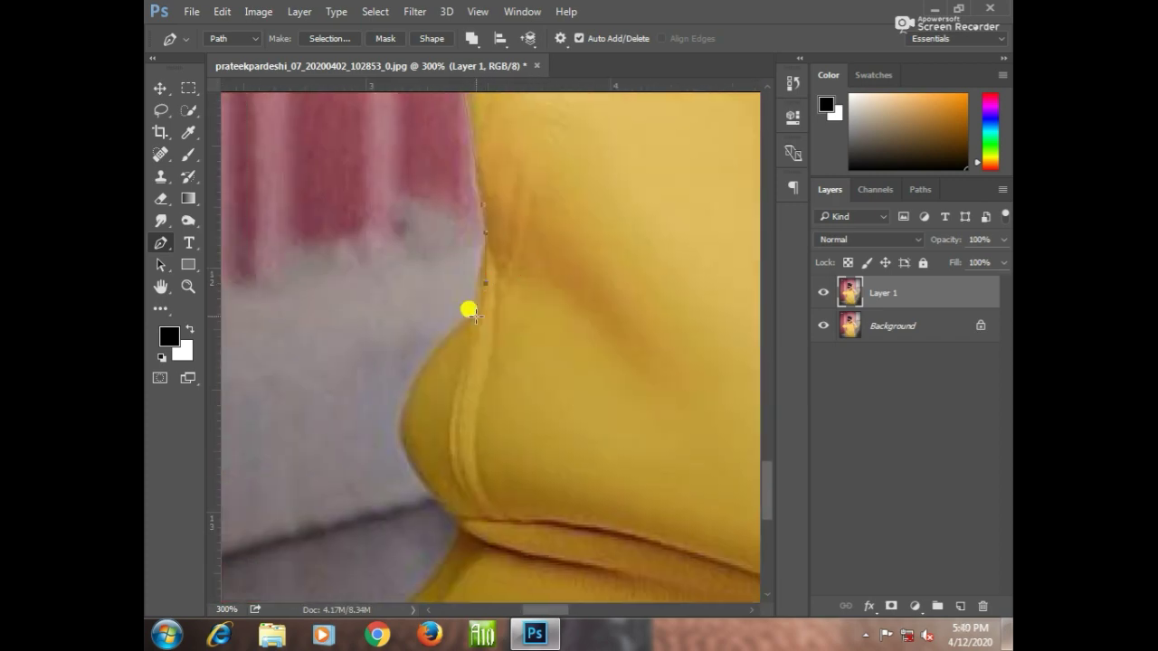
- Trace the path around the lower hoodie, the ribbed hem and the jeans to just below the photo's edge
click(467, 310)
click(403, 396)
scroll(460, 325, down, 3)
click(383, 352)
click(365, 383)
scroll(359, 440, down, 3)
click(321, 459)
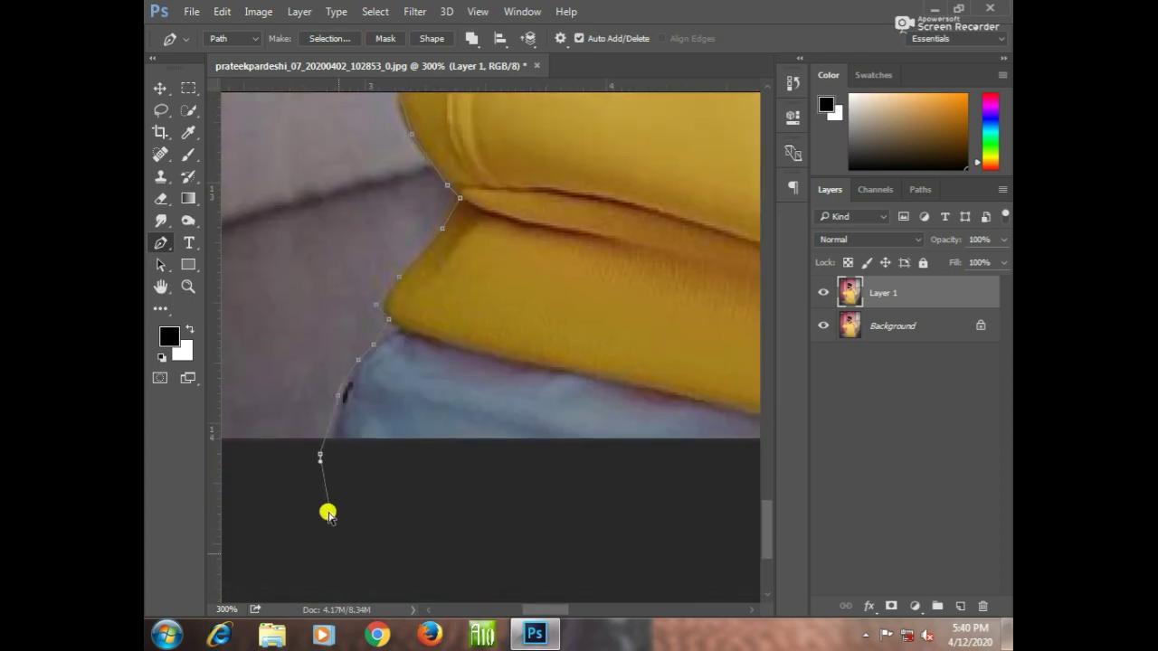
- Close the path beneath the subject and convert it to a new anti-aliased selection with a 1 pixel feather radius
key(ctrl+0)
key(ctrl+Return)
click(565, 541)
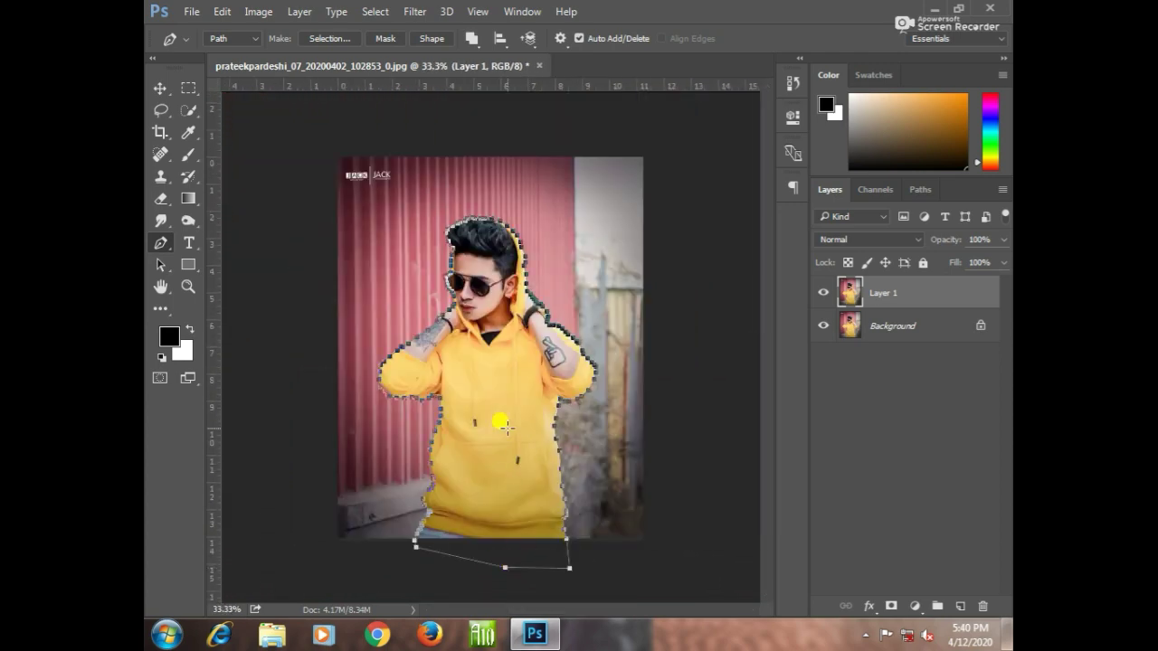
right_click(456, 385)
click(517, 259)
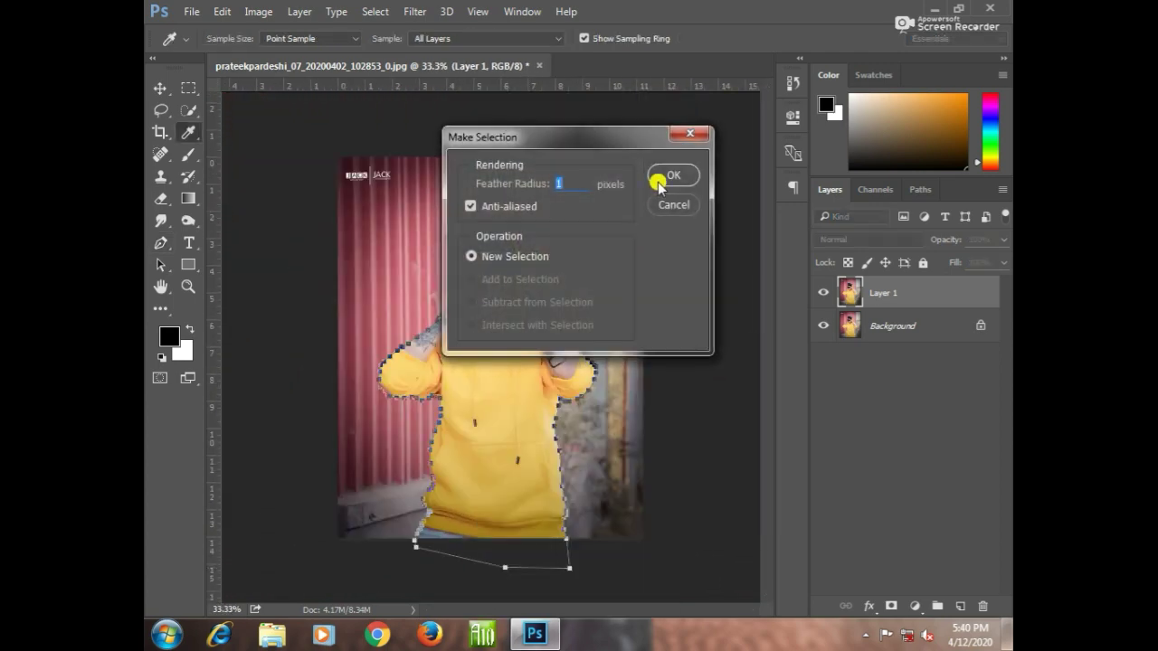
click(677, 178)
- Copy the selected subject to a new layer and hide Layer 1 and the Background layer
key(ctrl+j)
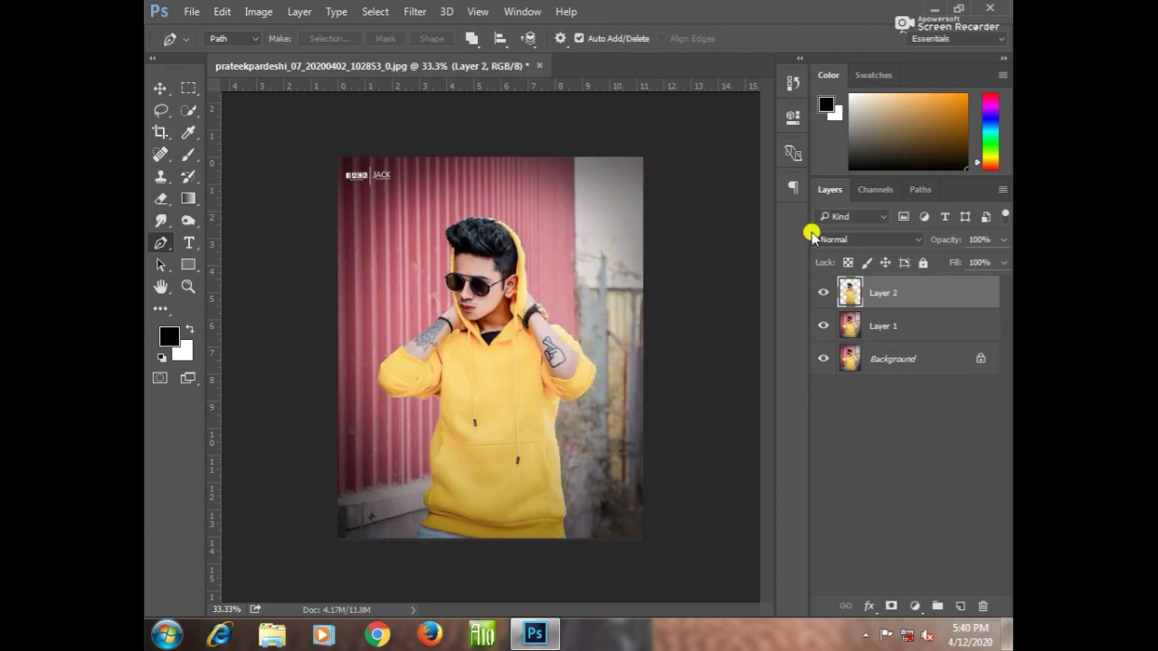
click(823, 359)
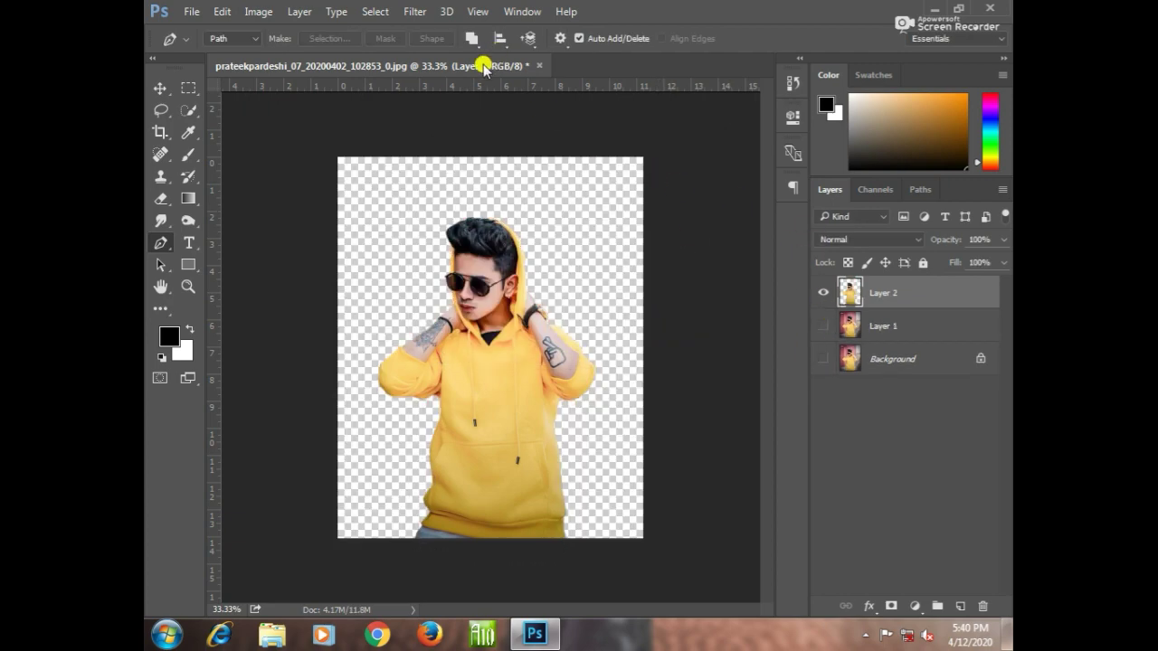
- Open the yellow Background.jpeg image as a second document
key(ctrl+o)
drag(659, 116, 661, 214)
click(580, 227)
click(548, 378)
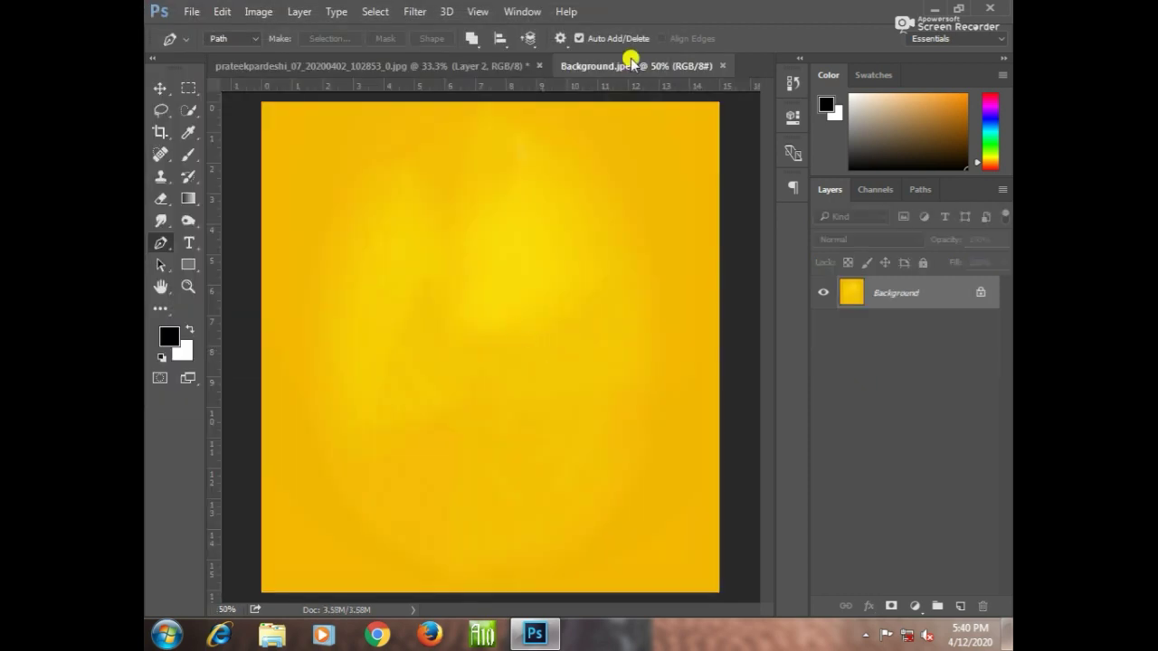
- Copy the cut-out subject into Background.jpeg with the Move tool and close the original photo without saving
drag(631, 62, 430, 89)
click(160, 88)
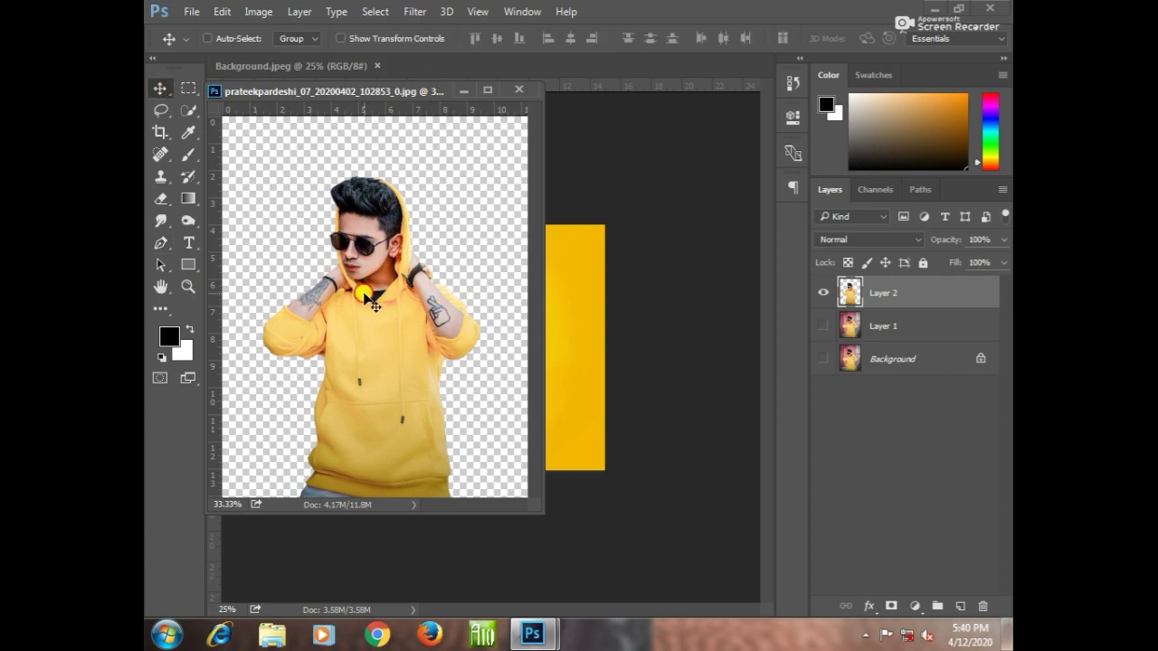
drag(389, 312, 571, 369)
click(522, 94)
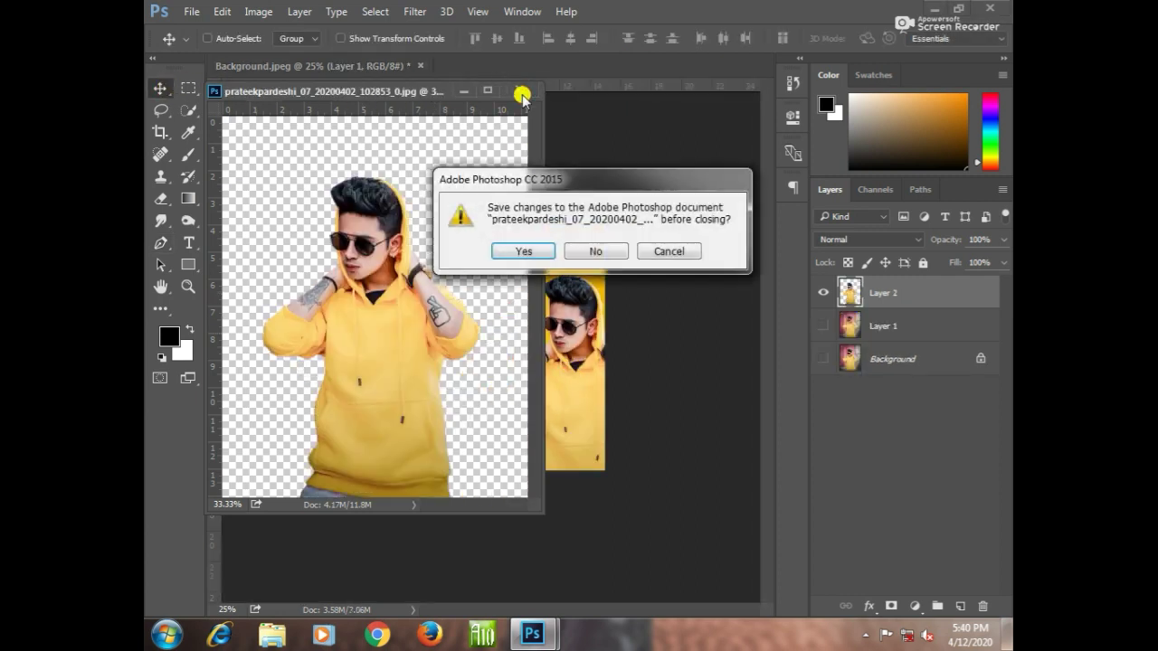
click(598, 252)
- Scale the subject down with Free Transform and position it near the centre of the yellow background
drag(560, 285, 499, 299)
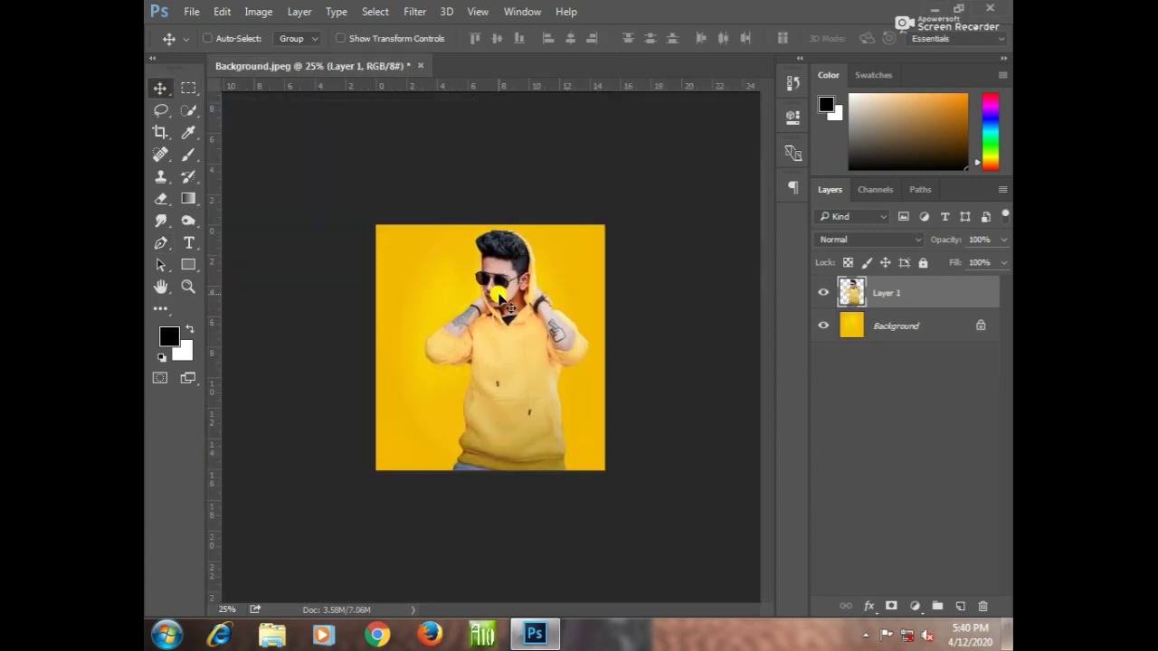
key(ctrl+plus)
key(ctrl+t)
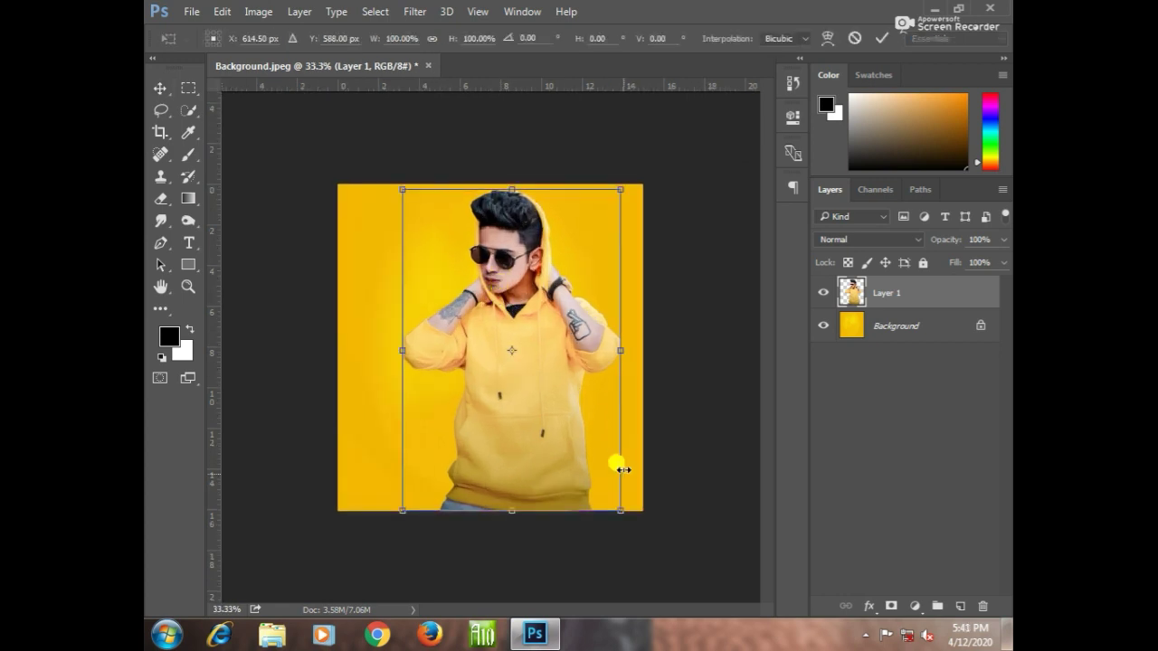
drag(621, 514, 591, 463)
drag(541, 399, 498, 355)
key(Return)
key(ctrl+minus)
key(ctrl+minus)
key(ctrl+minus)
key(ctrl+plus)
key(ctrl+plus)
key(ctrl+plus)
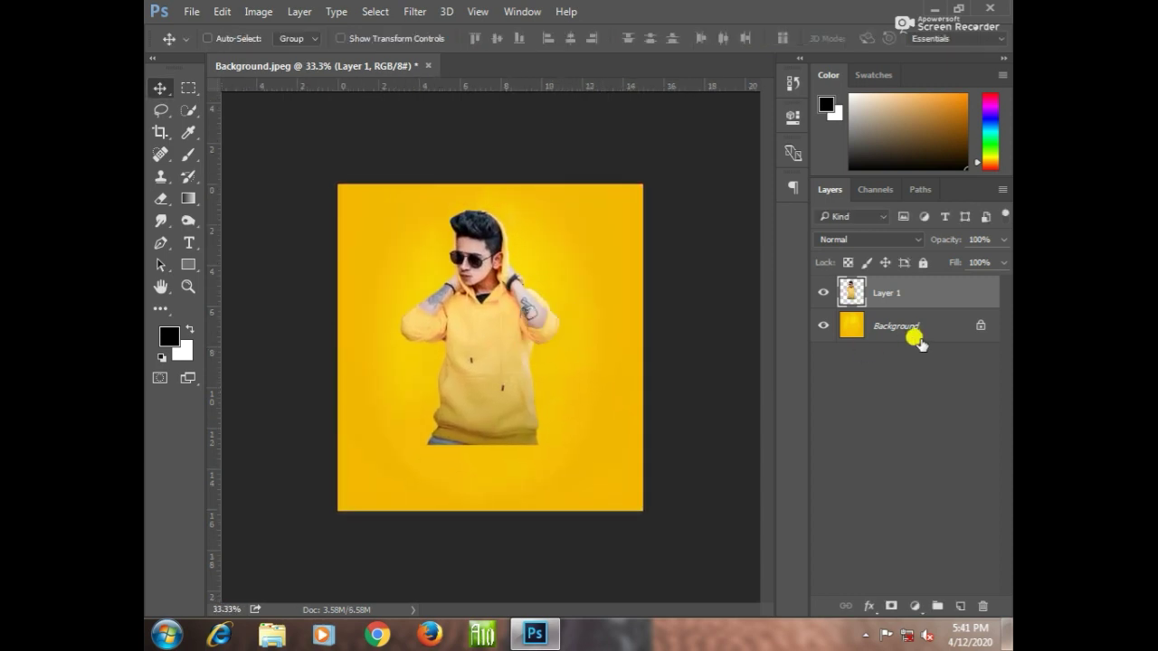
- Add a new empty layer above the subject
click(962, 604)
- Start opening another image and browse to the first folder on Removable Disk (H:)
key(ctrl+o)
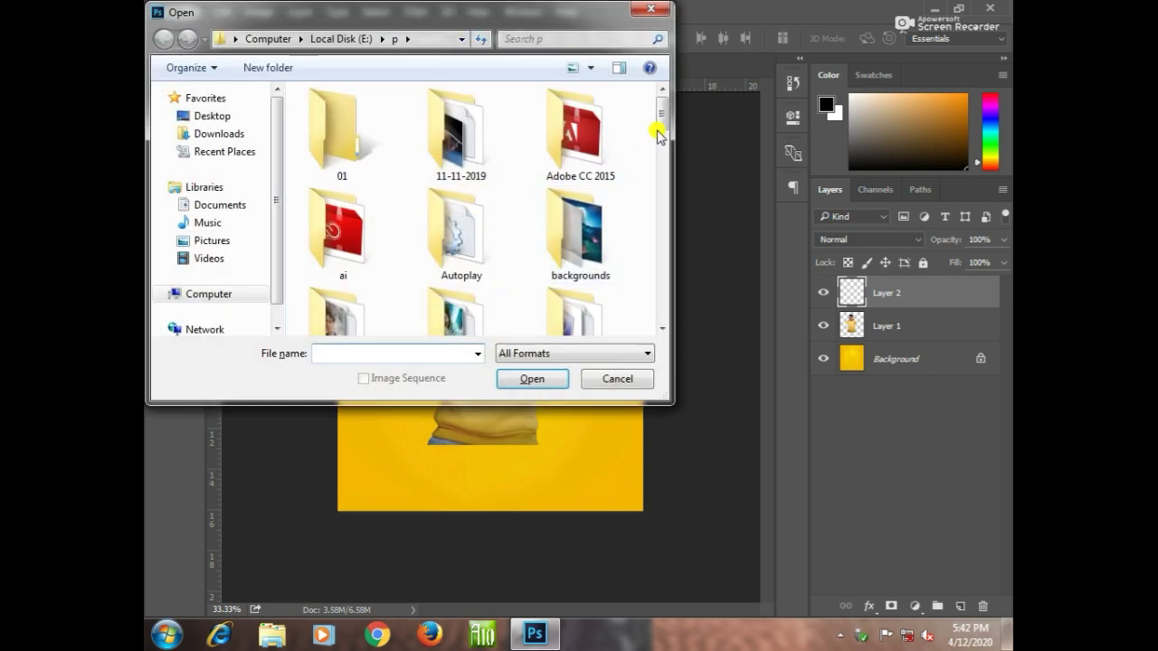
click(245, 297)
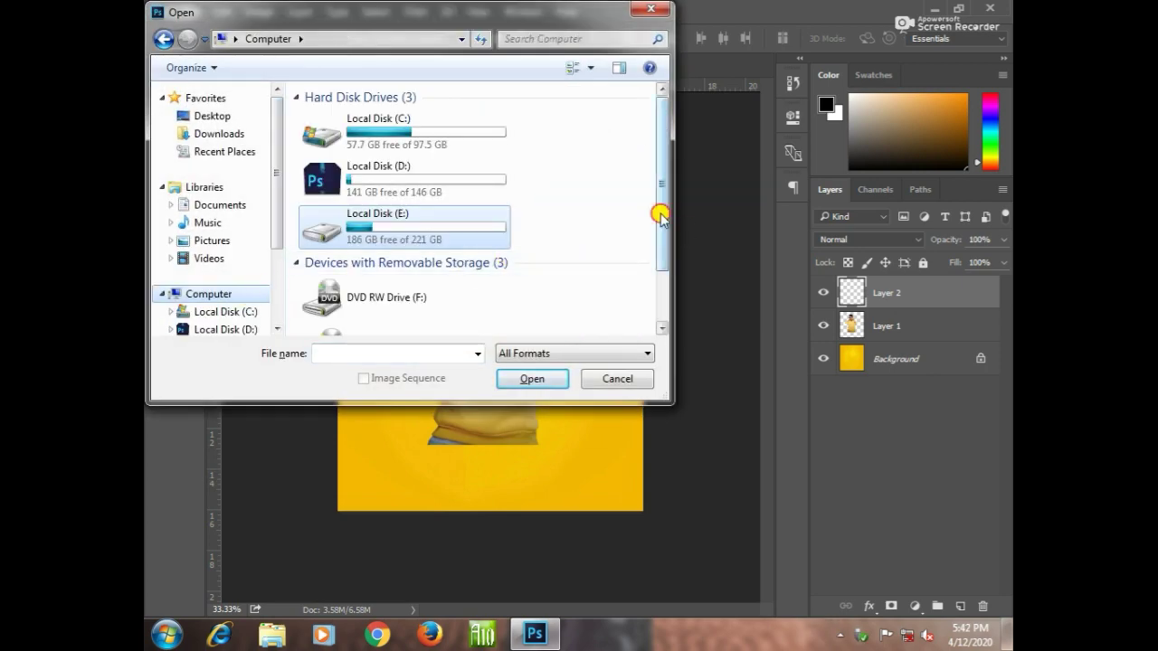
drag(659, 217, 662, 294)
double_click(465, 305)
double_click(343, 132)
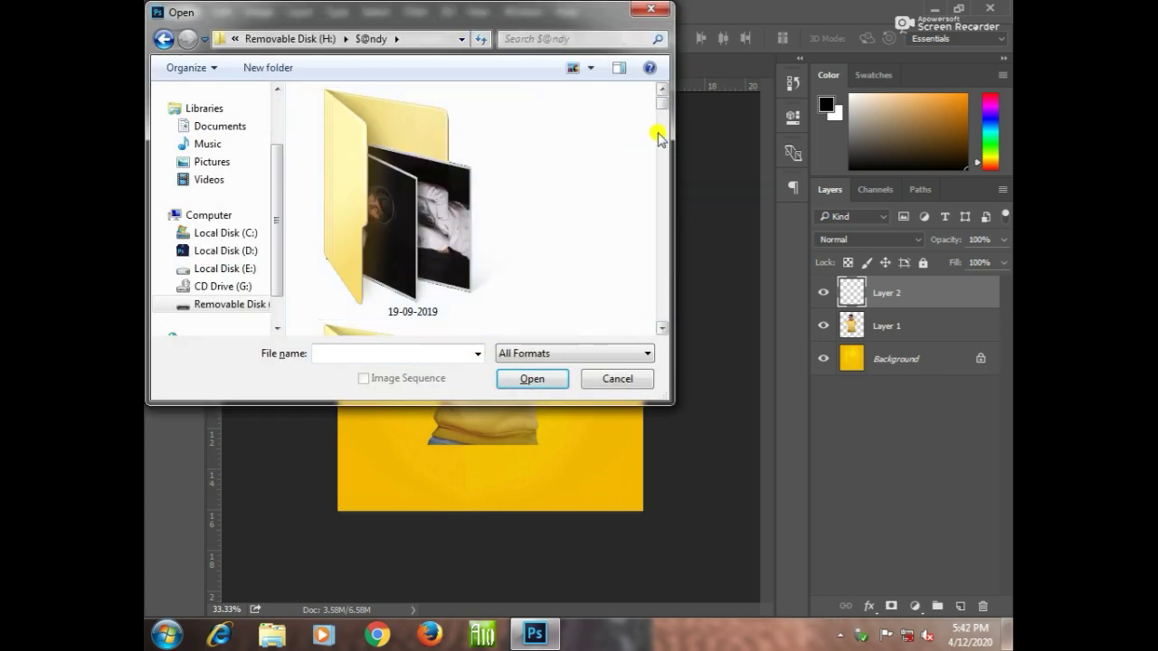
- Browse the drive's image folder with smaller thumbnails, enter New Folder 1, and select the Heart Lekeer image
scroll(662, 108, down, 2)
scroll(661, 292, down, 10)
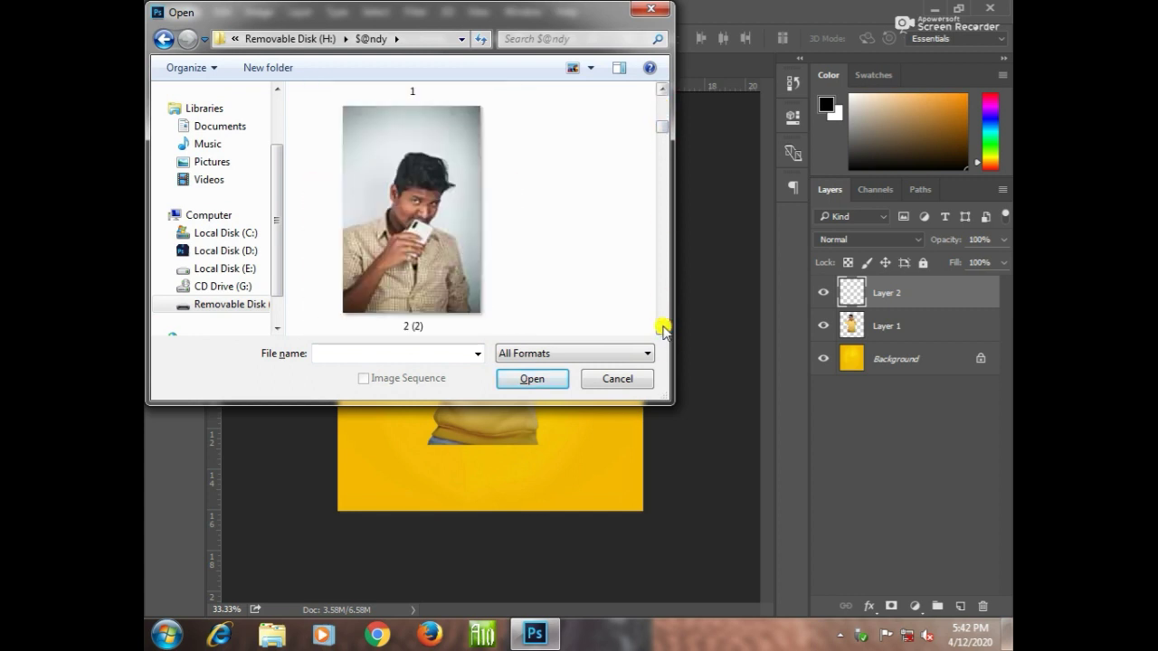
scroll(663, 330, down, 8)
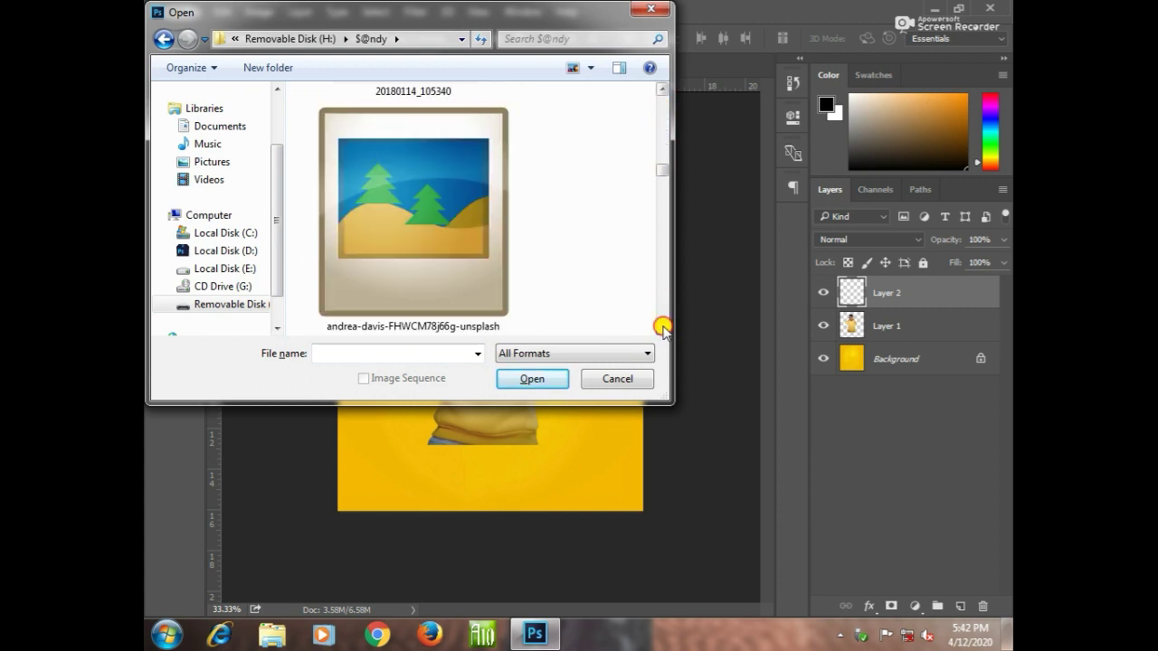
scroll(663, 330, down, 6)
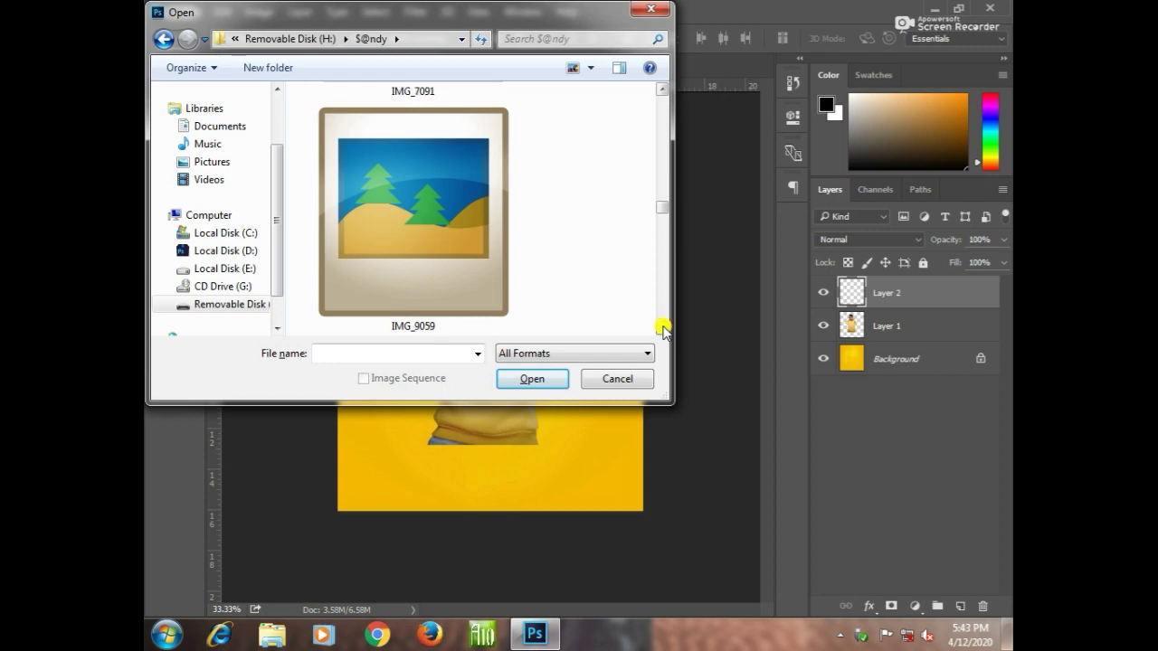
click(589, 69)
click(649, 107)
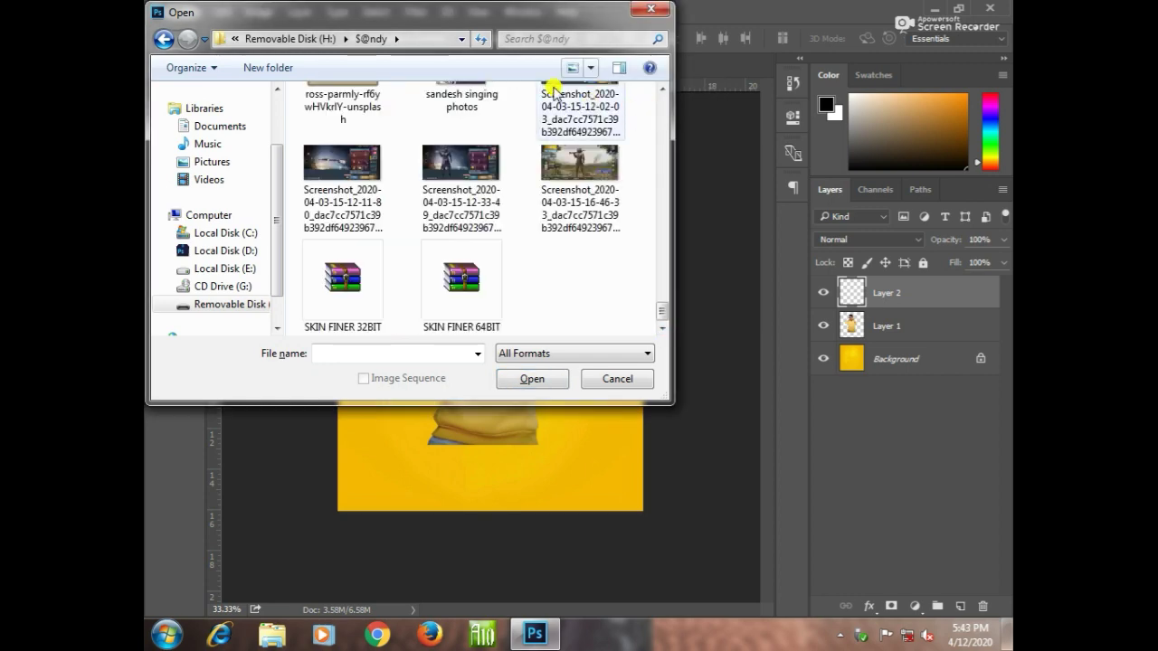
drag(664, 310, 654, 103)
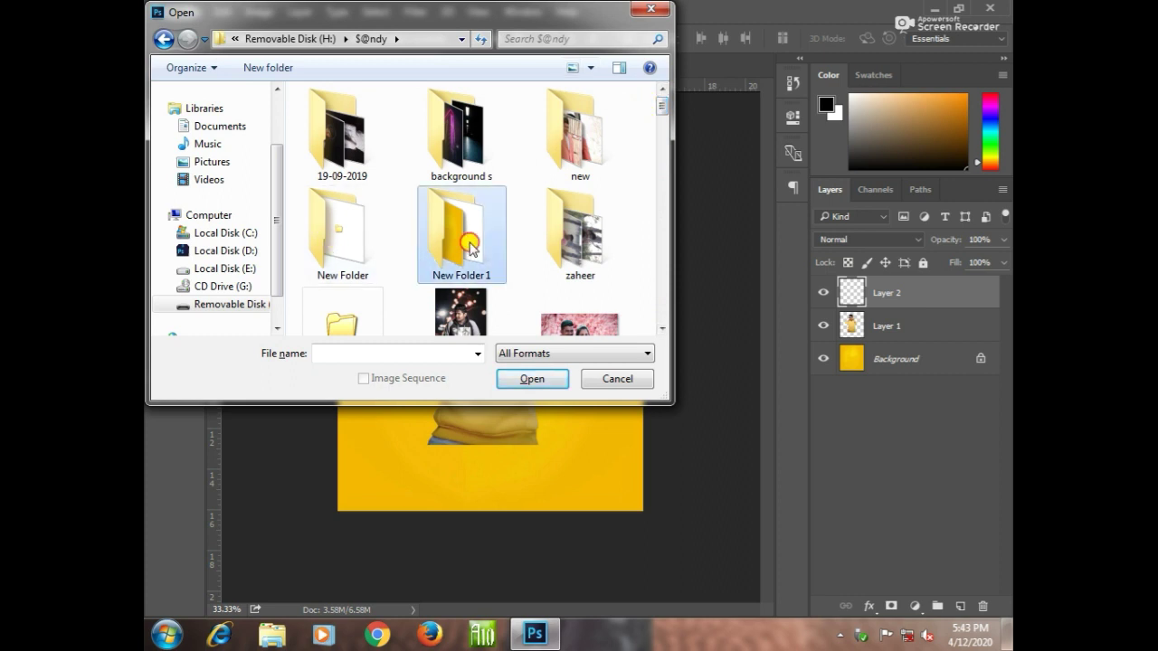
double_click(466, 237)
right_click(382, 222)
click(394, 154)
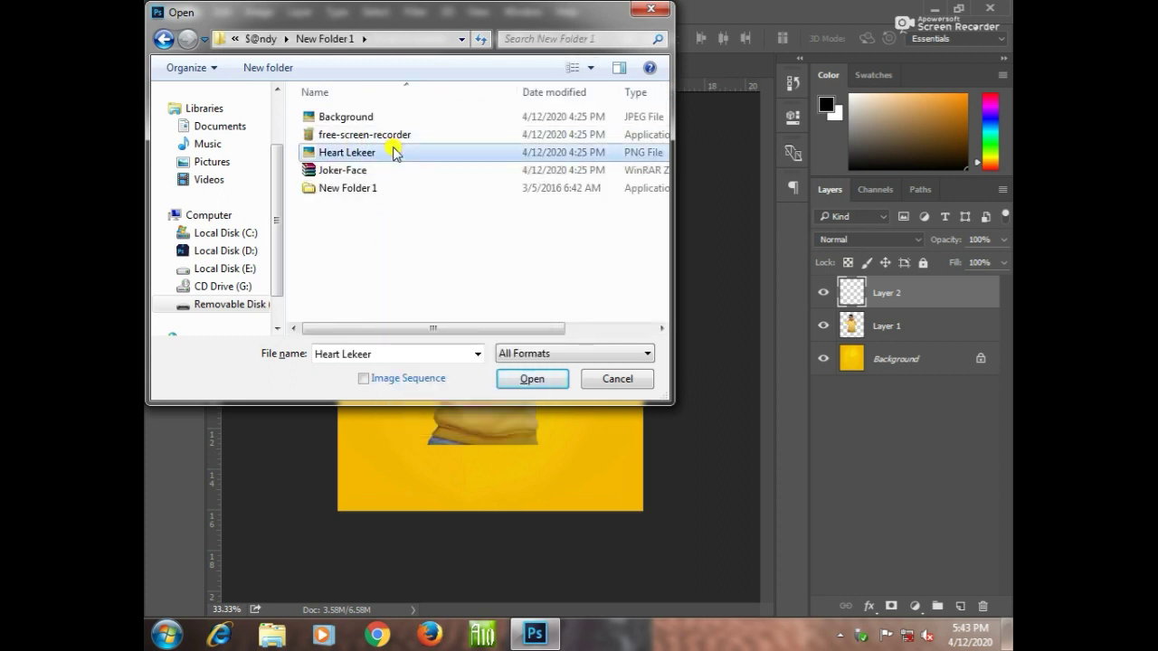
- Open the Heart Lekeer image in Paint, save it again, and close Paint
right_click(393, 154)
mouse_move(455, 344)
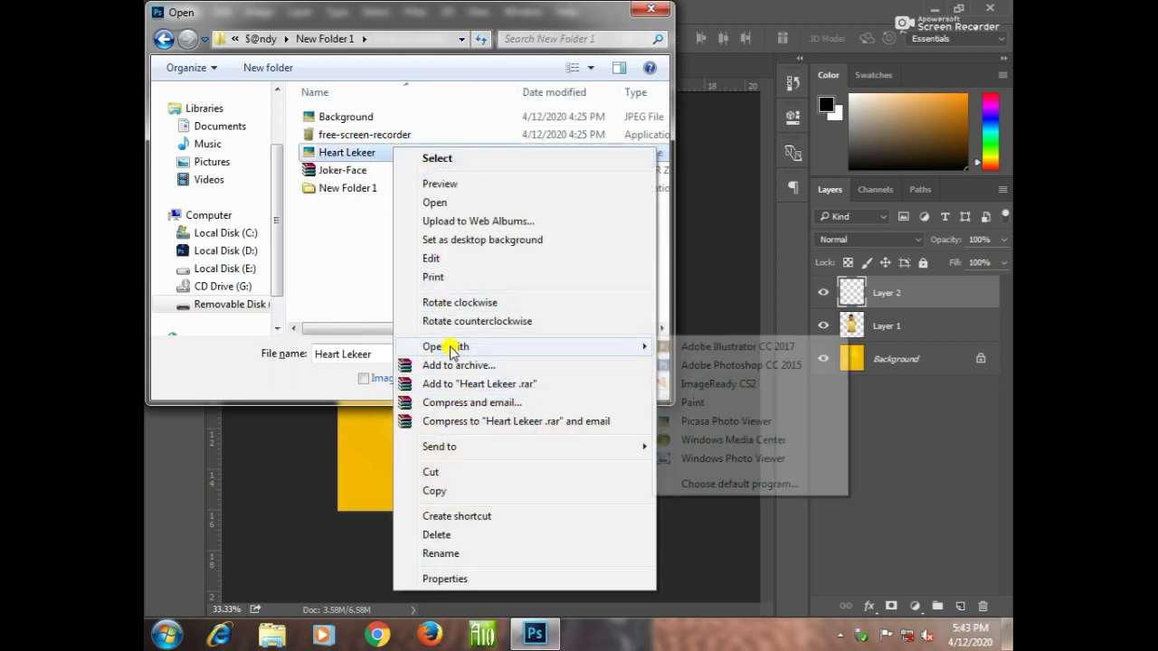
click(751, 407)
click(167, 29)
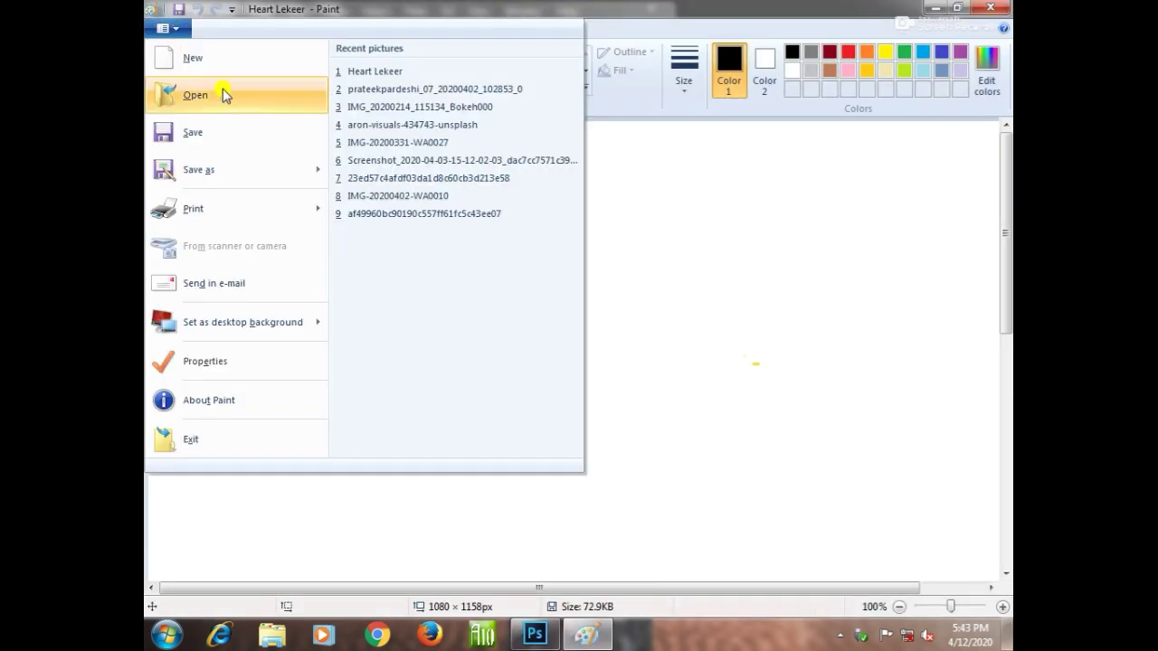
click(253, 135)
click(990, 8)
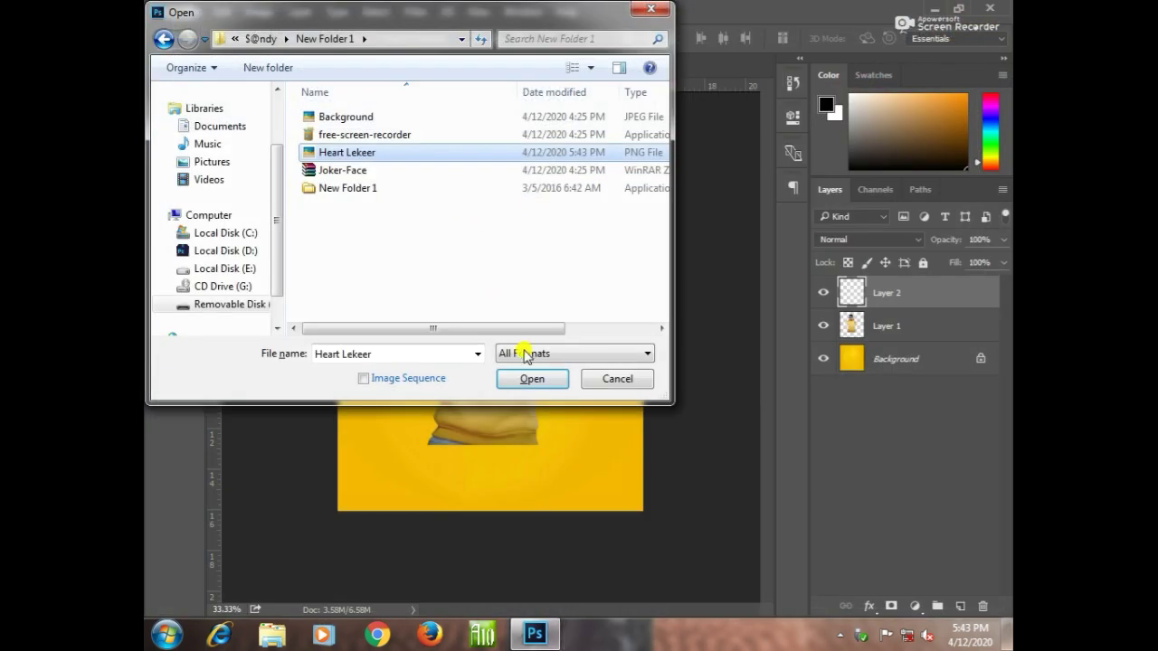
- Open Heart Lekeer.png, copy its layer into Background.jpeg with the Move tool, and close the source image
click(530, 377)
drag(593, 66, 680, 185)
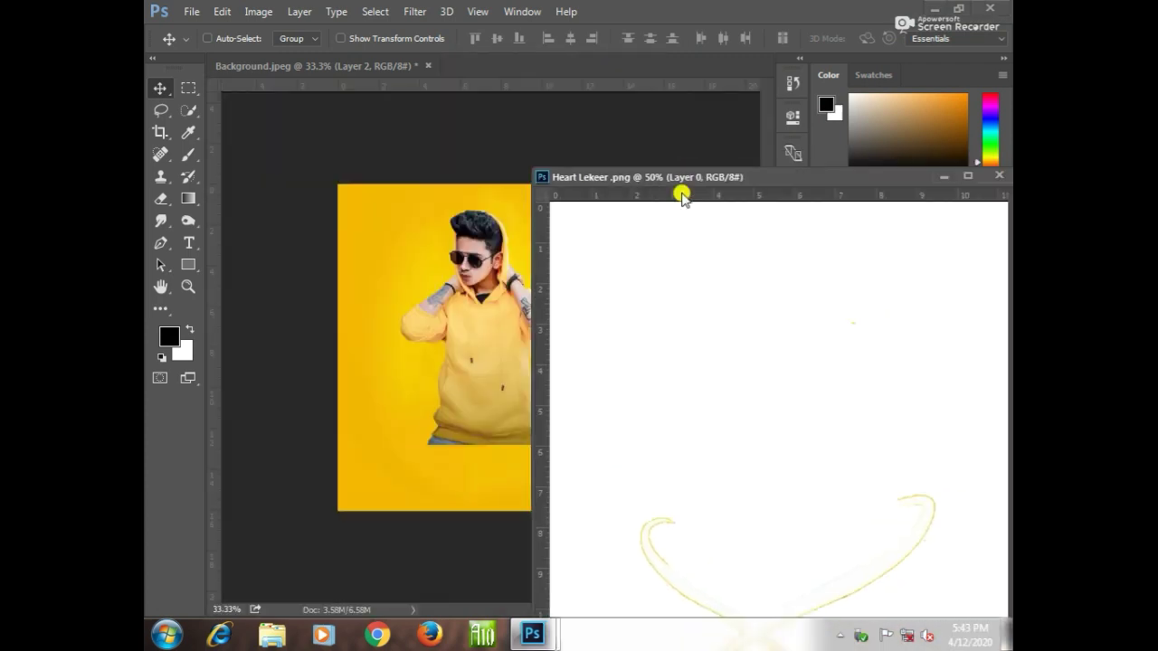
drag(683, 543, 441, 364)
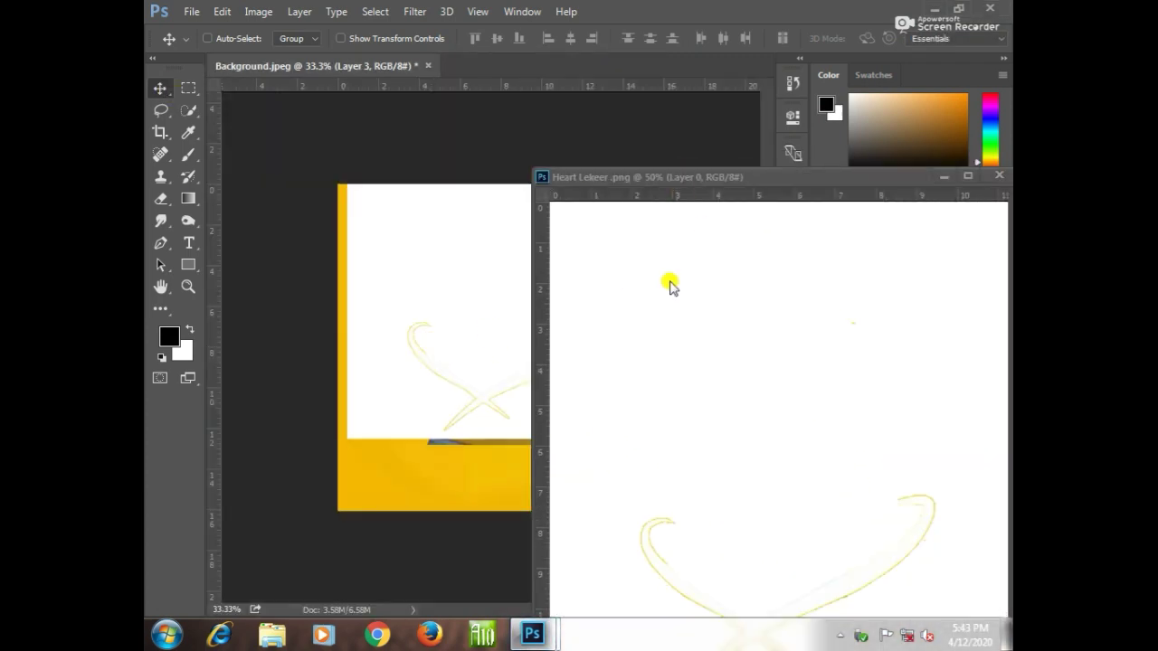
drag(702, 177, 582, 289)
click(878, 289)
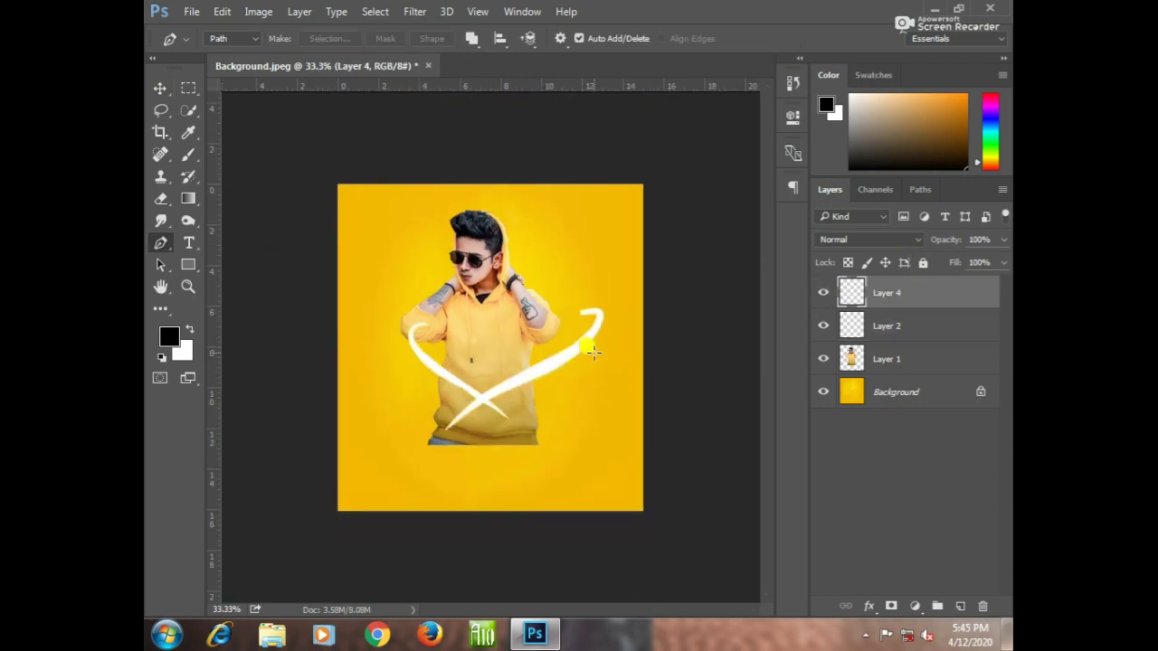
- Shrink the white crossed strokes on Layer 4 with Free Transform and position them over the lower part of the hoodie
click(159, 88)
drag(532, 371, 514, 404)
key(ctrl+t)
mouse_move(582, 470)
mouse_down()
mouse_move(563, 447)
mouse_move(575, 464)
mouse_up()
mouse_move(532, 425)
mouse_down()
mouse_move(525, 395)
mouse_move(530, 409)
mouse_up()
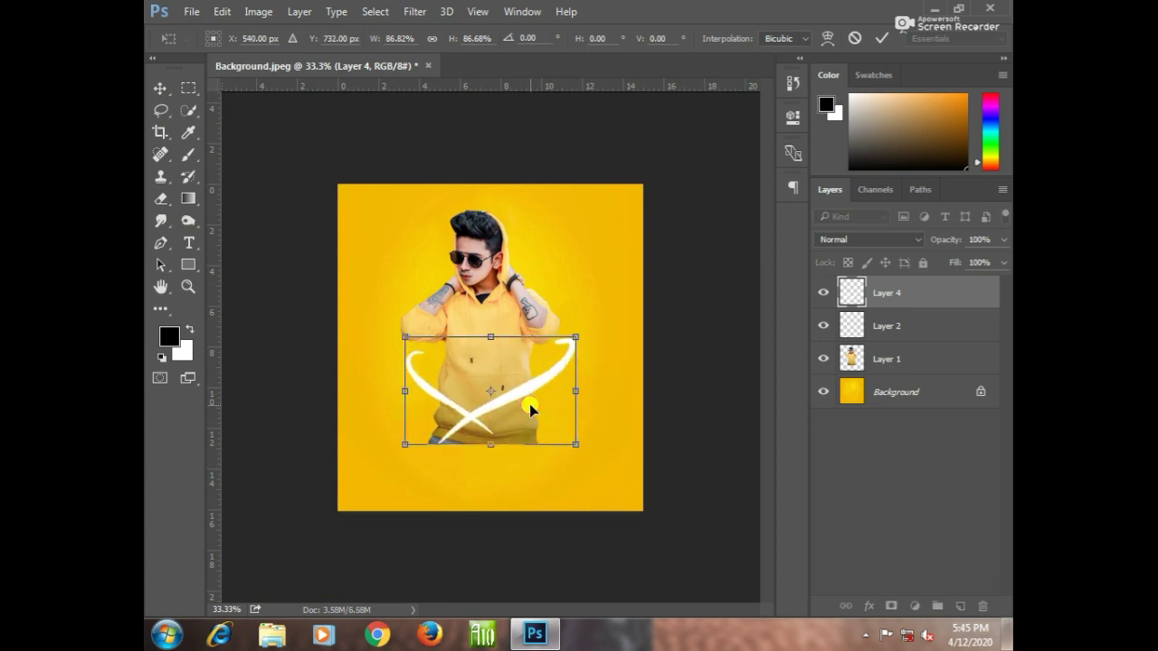
drag(573, 446, 554, 418)
key(Return)
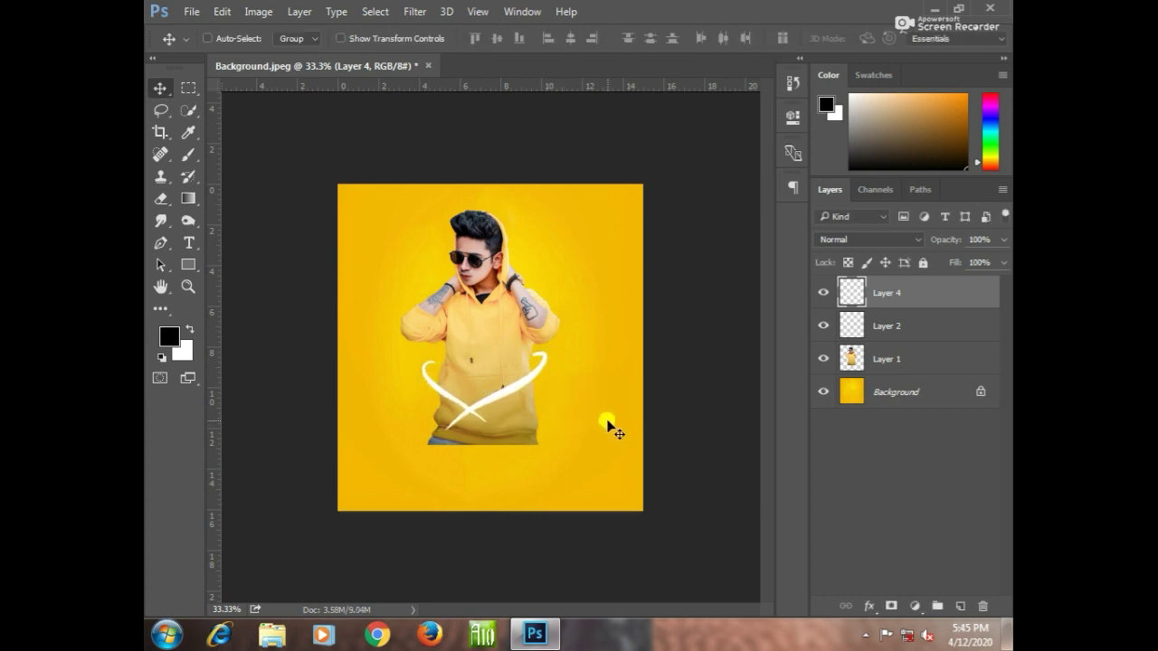
- Scale the white strokes to about 94% with Free Transform and shift them up to about X 540.5, Y 701.5 px
key(ctrl+plus)
key(ctrl+plus)
key(ctrl+plus)
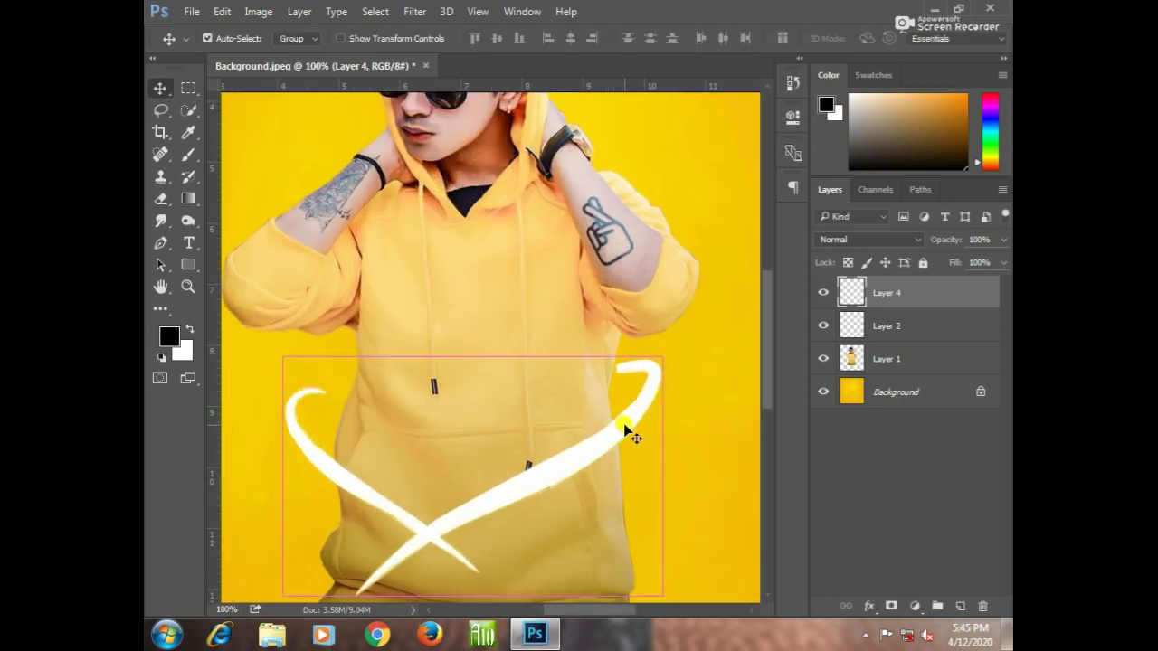
key(ctrl+t)
drag(660, 595, 645, 583)
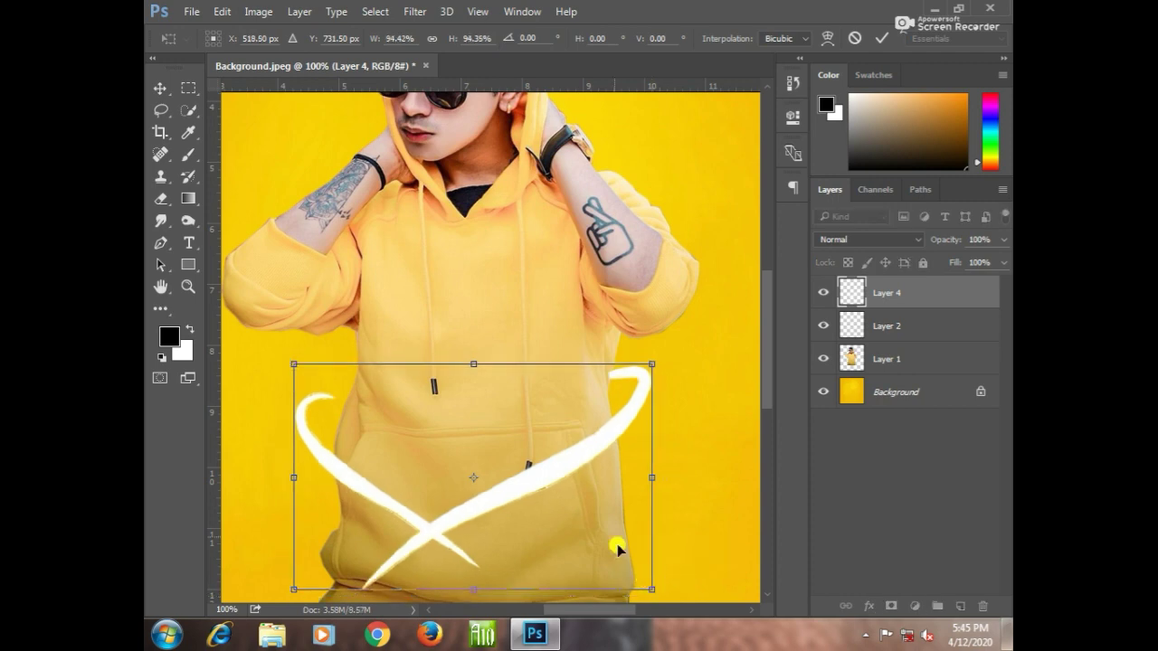
drag(593, 500, 612, 478)
key(ctrl+0)
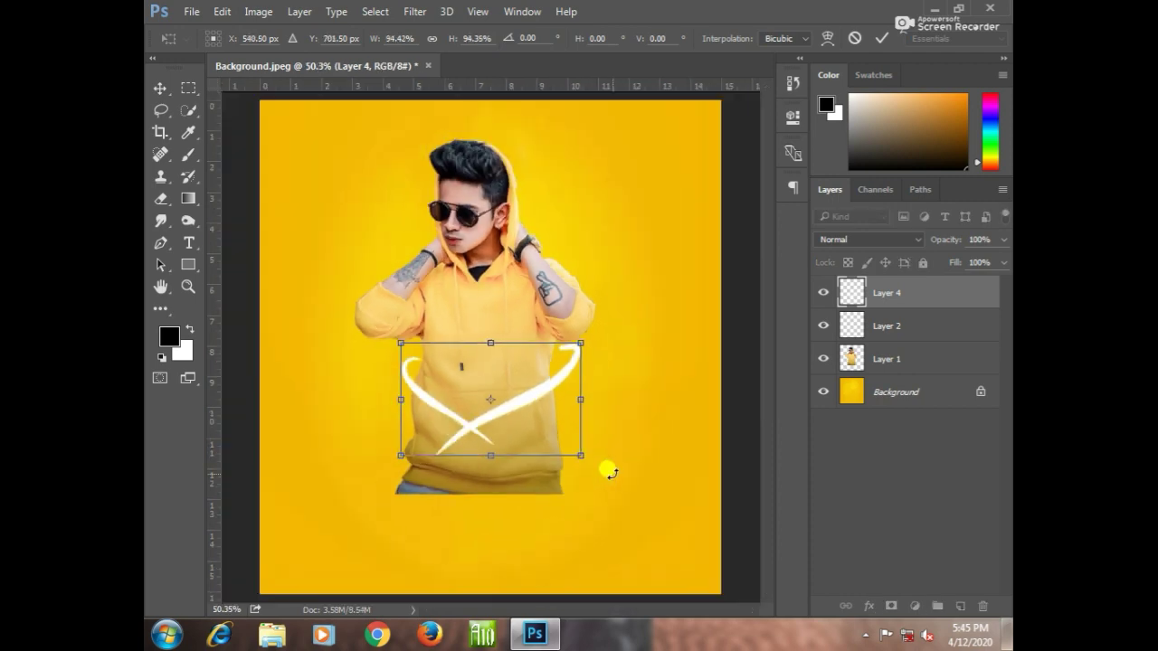
key(Return)
key(ctrl+minus)
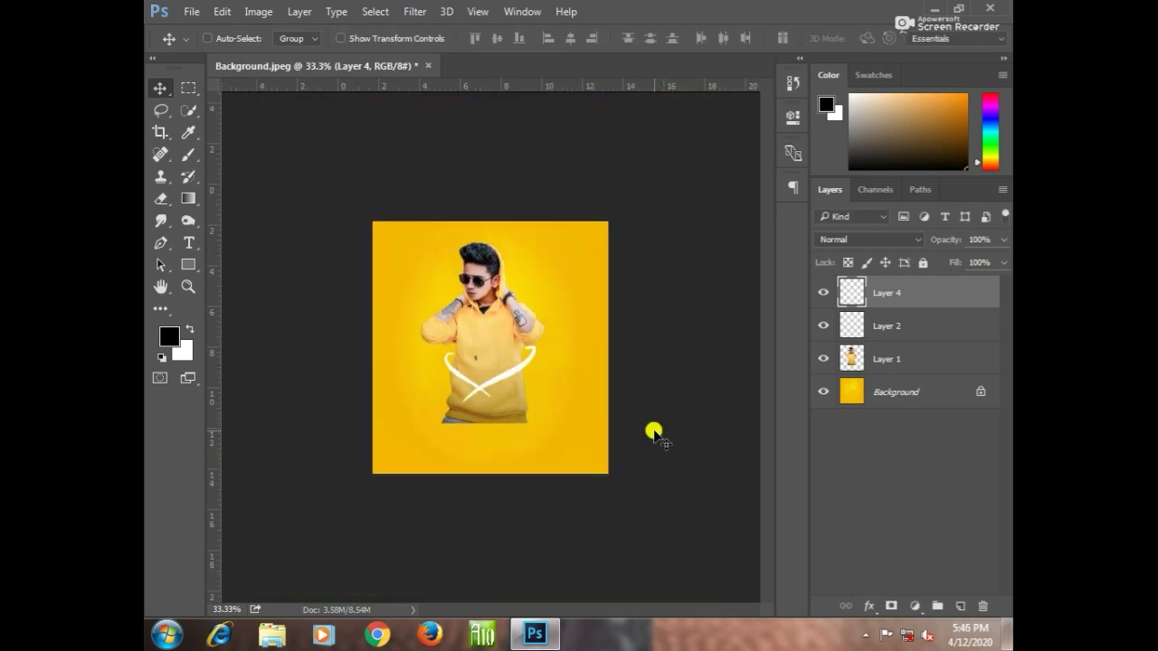
- Select the subject's Layer 1 and set the Eraser tool to 100% opacity and 100% flow
key(ctrl+1)
scroll(569, 473, down, 3)
scroll(638, 512, up, 1)
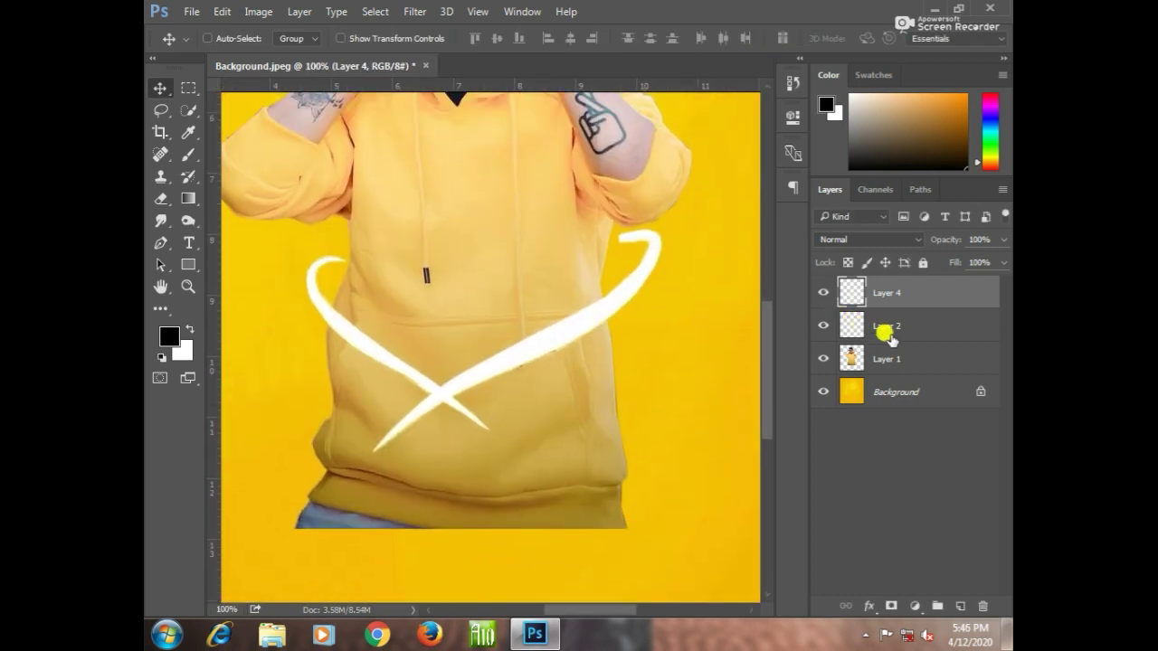
click(887, 327)
click(886, 292)
click(891, 330)
click(890, 289)
click(893, 361)
click(161, 198)
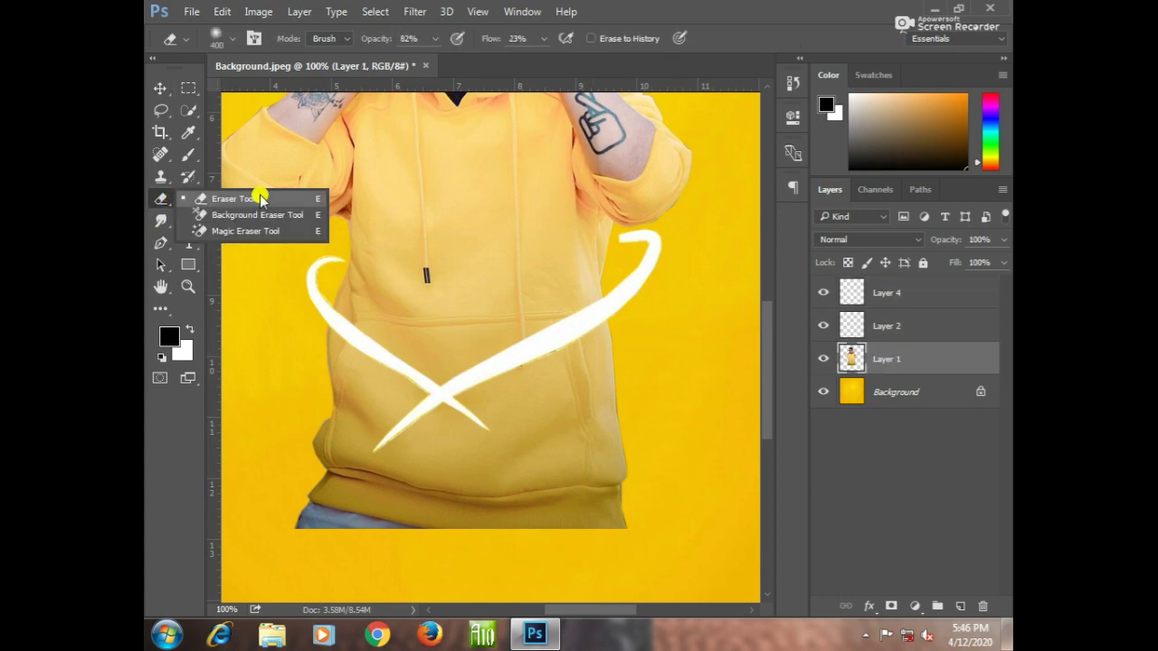
click(259, 193)
click(434, 38)
click(539, 47)
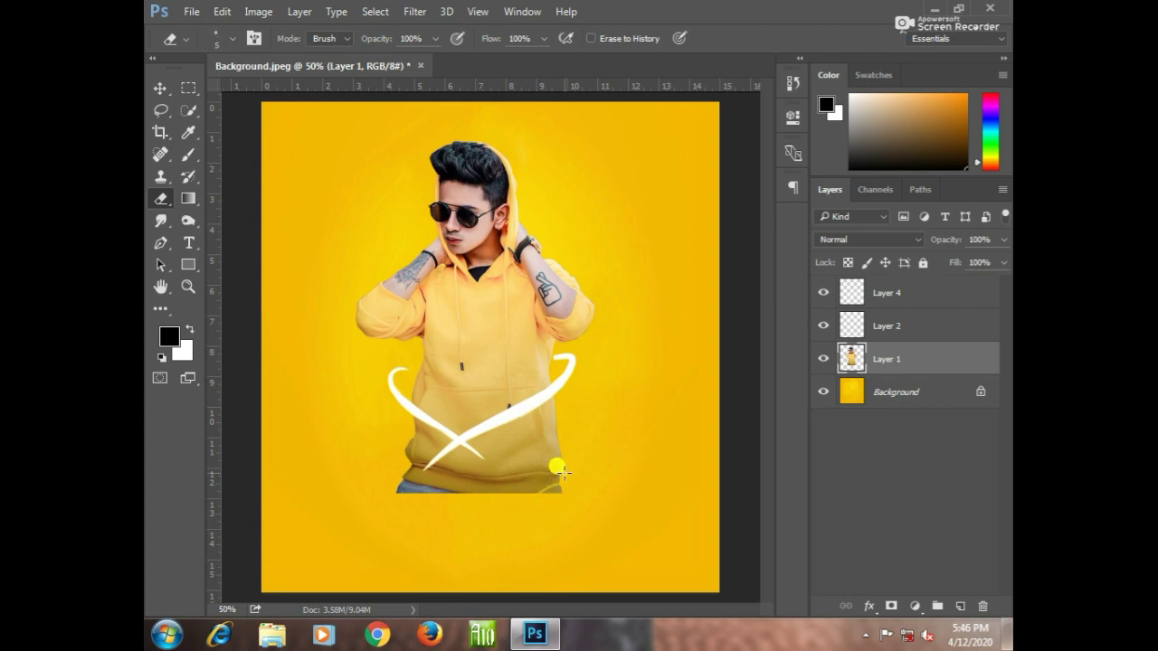
- Erase the hem of the hoodie and the jeans below the white strokes, enlarging the eraser brush to 35
key(bracketright)
key(bracketright)
key(bracketright)
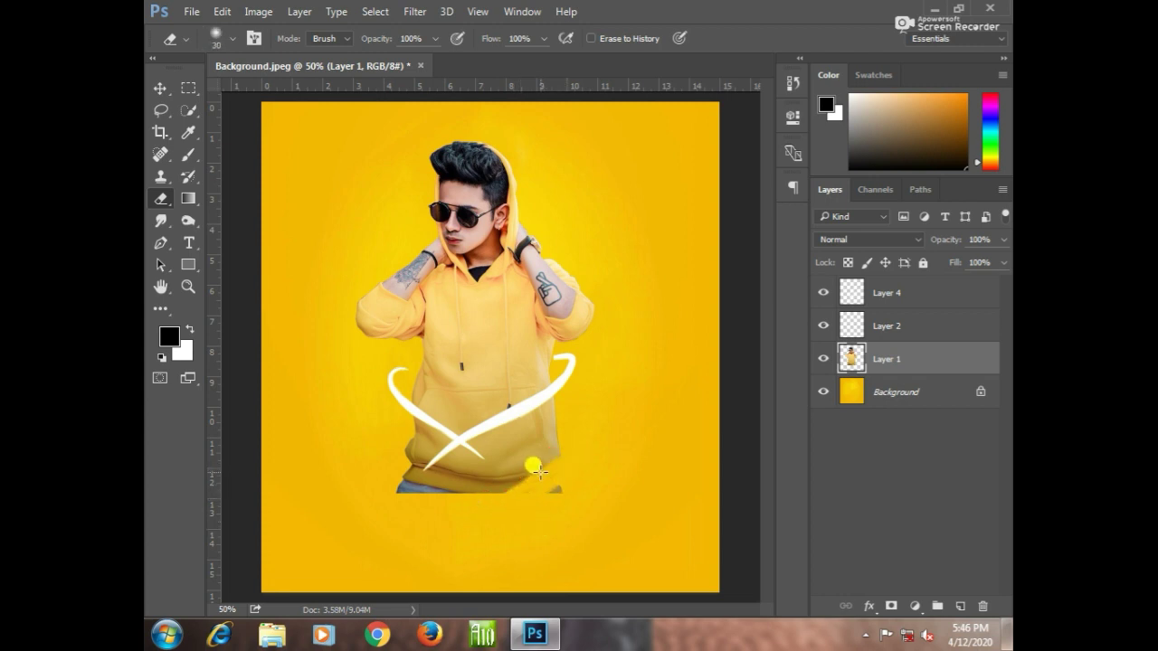
key(bracketright)
mouse_move(535, 469)
mouse_down()
mouse_move(586, 457)
mouse_move(601, 488)
mouse_move(426, 512)
mouse_move(519, 450)
mouse_move(467, 449)
mouse_up()
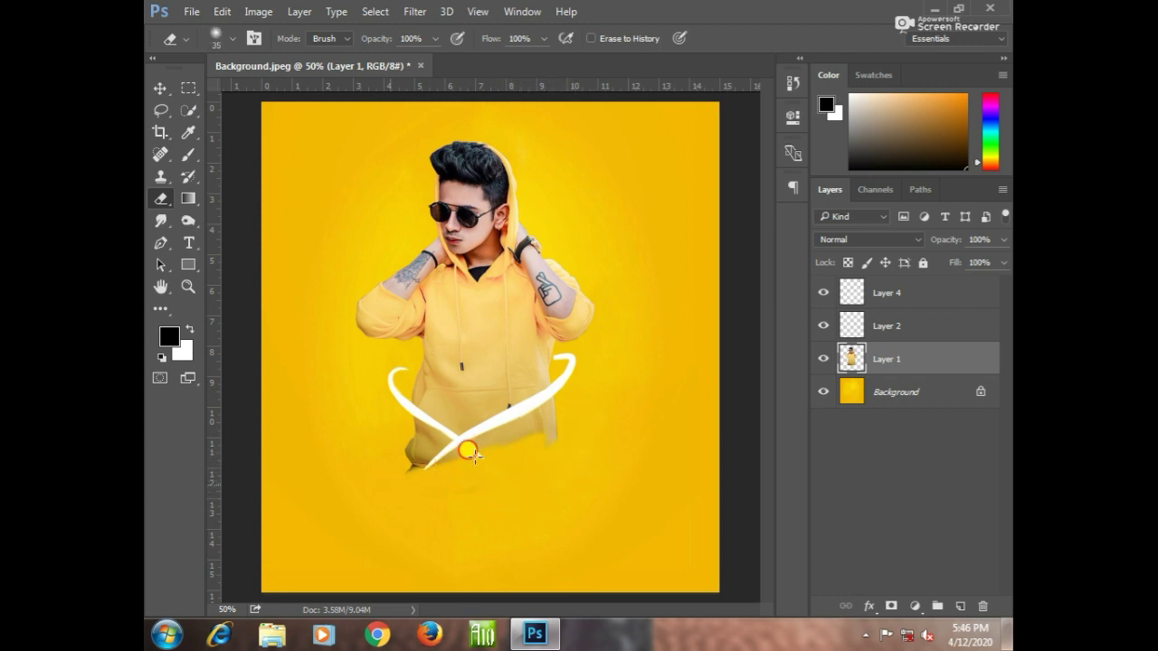
- Erase the remaining hoodie fabric along the lower edges of the crossed white strokes
scroll(522, 436, up, 3)
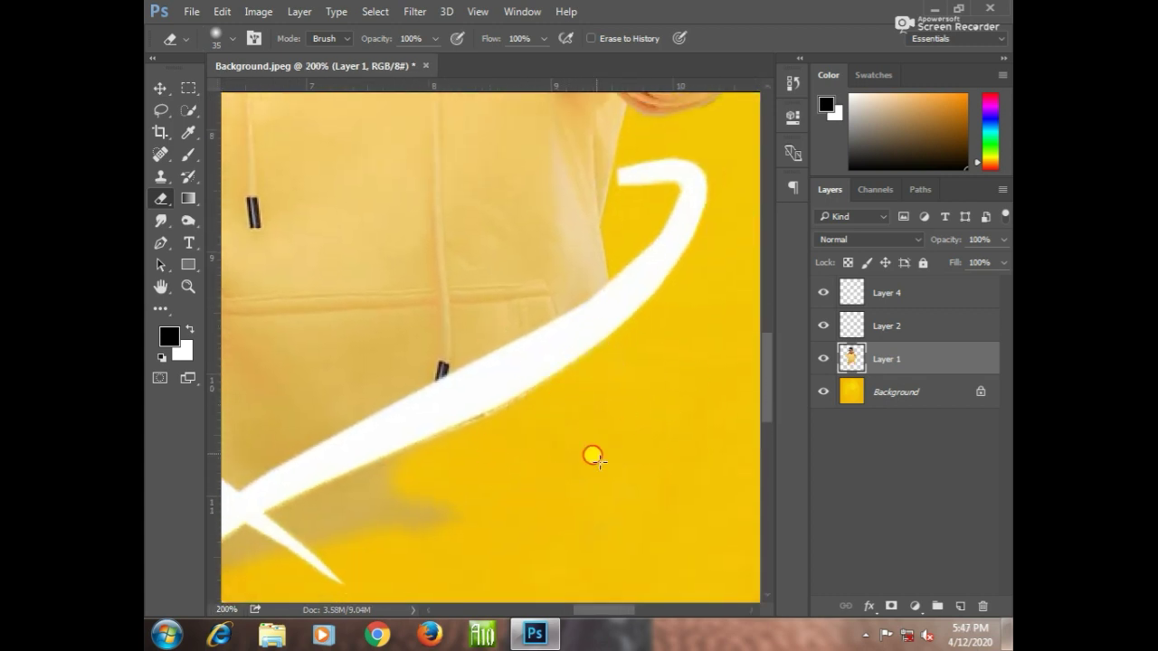
scroll(693, 431, down, 2)
scroll(693, 432, left, 2)
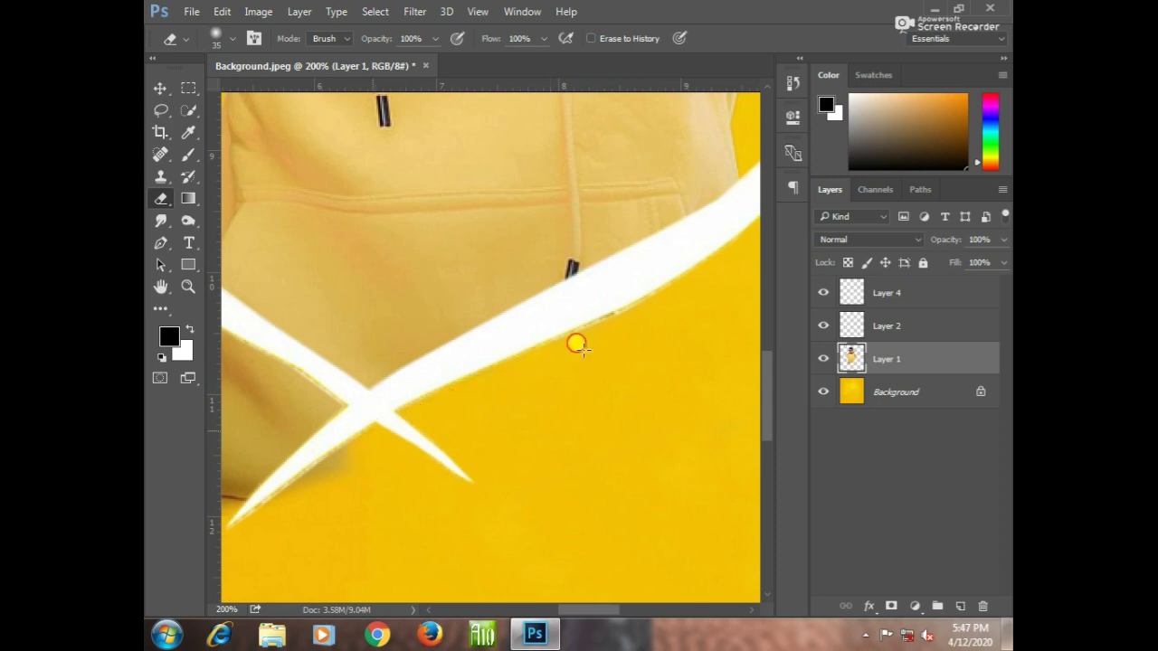
scroll(577, 345, left, 3)
mouse_move(406, 468)
mouse_down()
mouse_move(341, 470)
mouse_move(367, 426)
mouse_move(468, 432)
mouse_move(355, 337)
mouse_move(417, 333)
mouse_move(519, 428)
mouse_move(530, 457)
mouse_move(573, 468)
mouse_up()
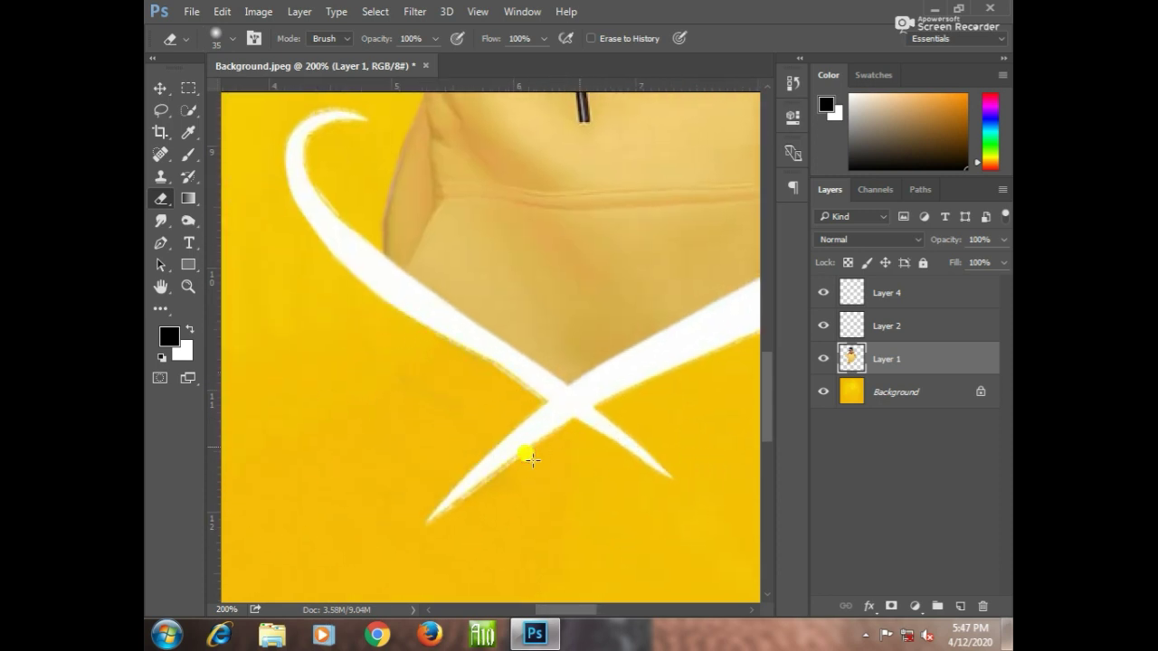
- Merge Layer 4, Layer 2 and Layer 1 into a single layer above the background
scroll(532, 460, down, 6)
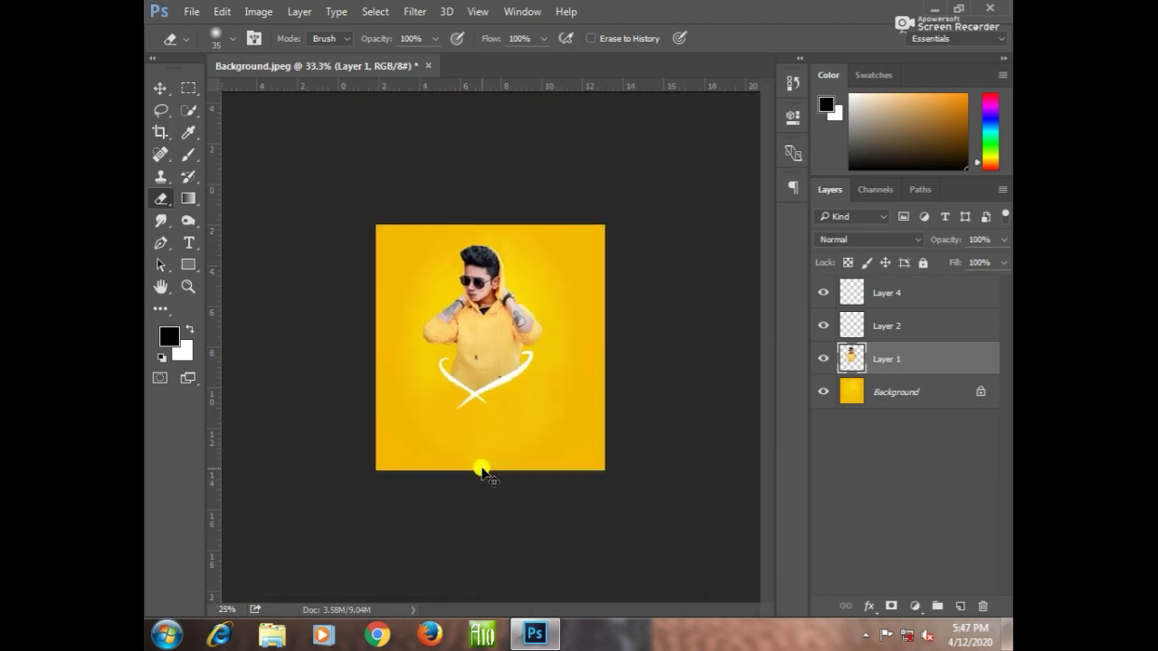
scroll(483, 470, down, 1)
scroll(482, 469, up, 4)
scroll(482, 469, down, 2)
scroll(482, 469, up, 2)
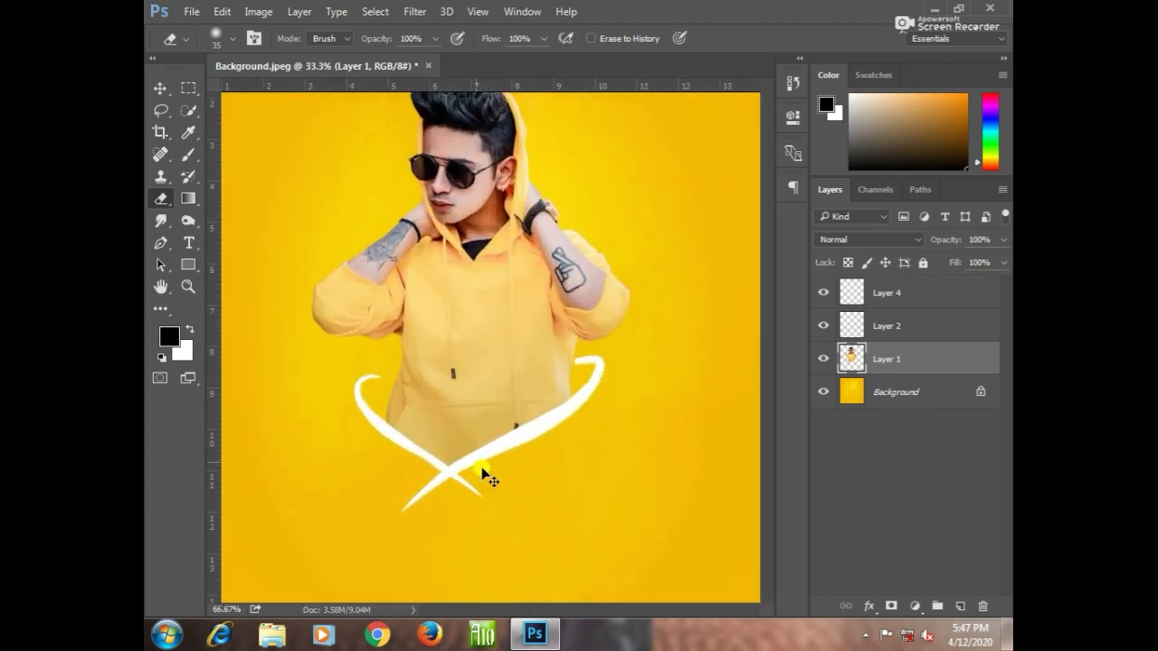
scroll(482, 470, down, 1)
click(891, 295)
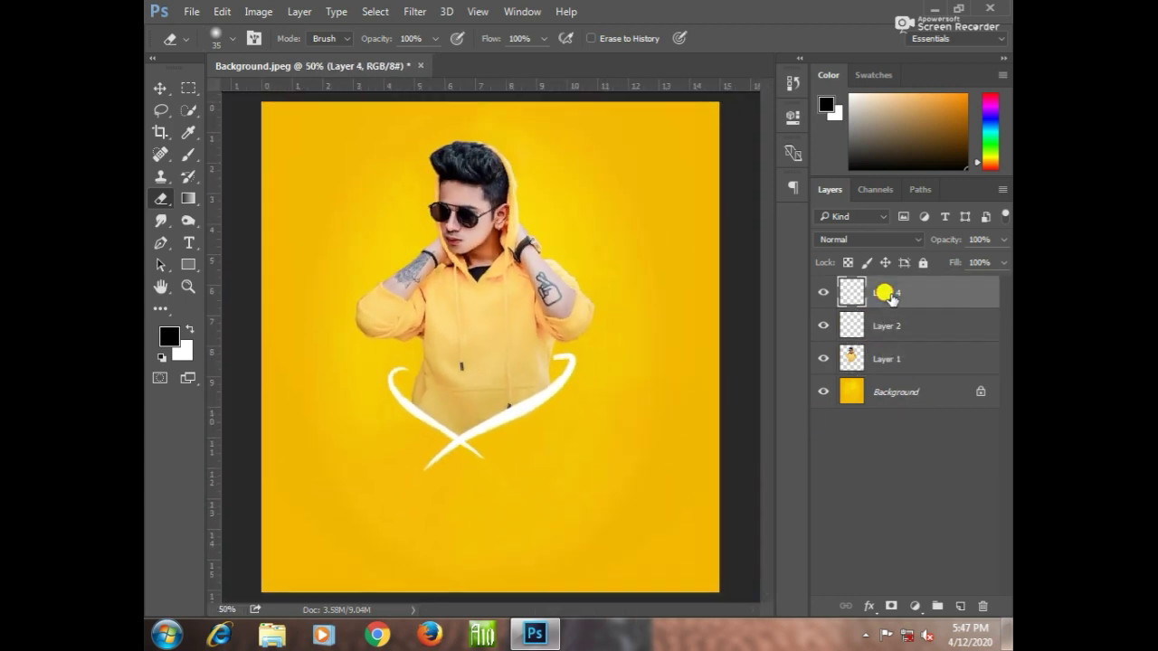
shift+click(895, 359)
key(ctrl+e)
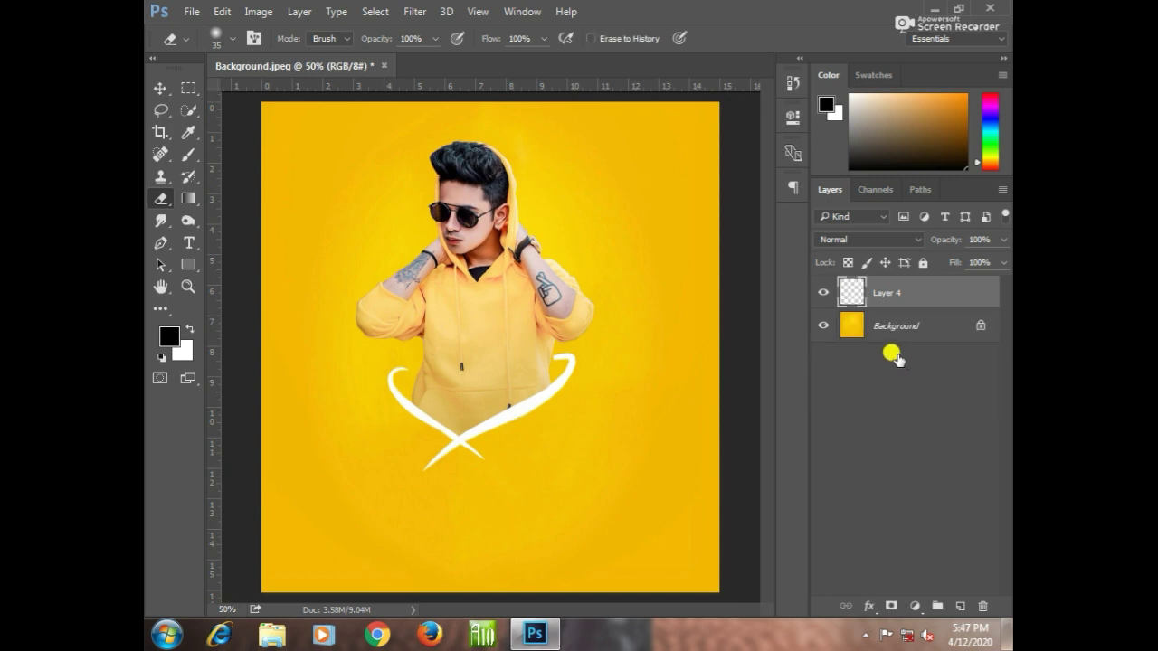
- Resize the merged subject slightly with Free Transform and move it down about 69 px on the yellow background
key(ctrl+t)
key(ctrl+minus)
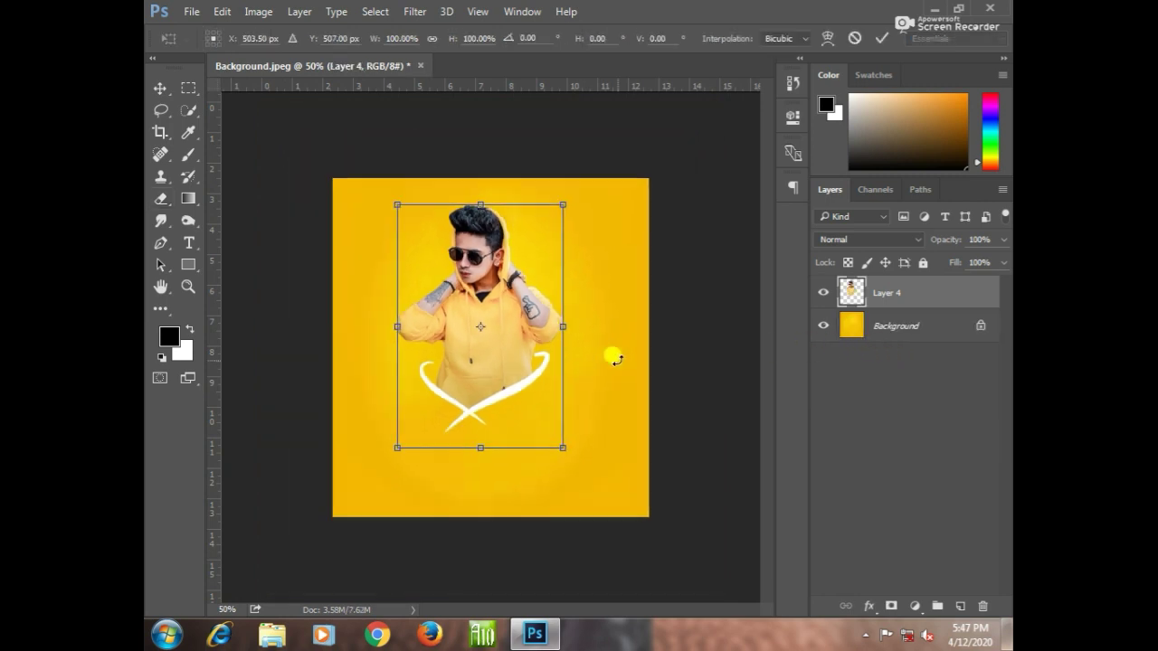
drag(560, 442, 569, 455)
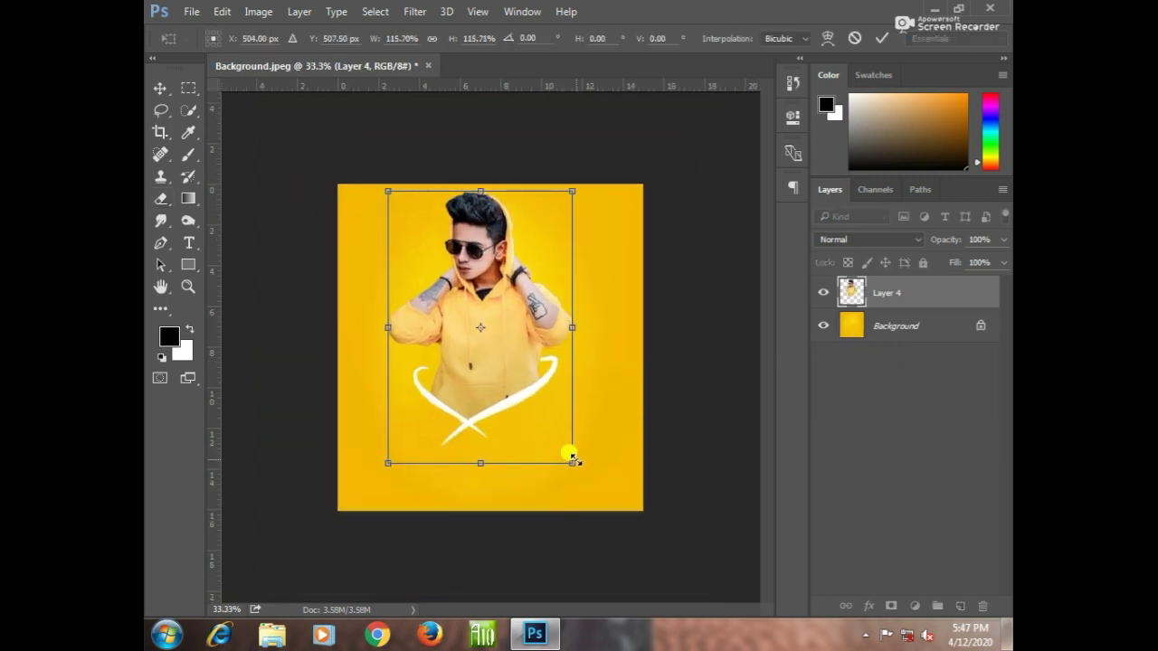
key(shift+Down)
key(shift+Down)
key(shift+Down)
key(Down)
key(Down)
key(Down)
key(Down)
key(Down)
key(Down)
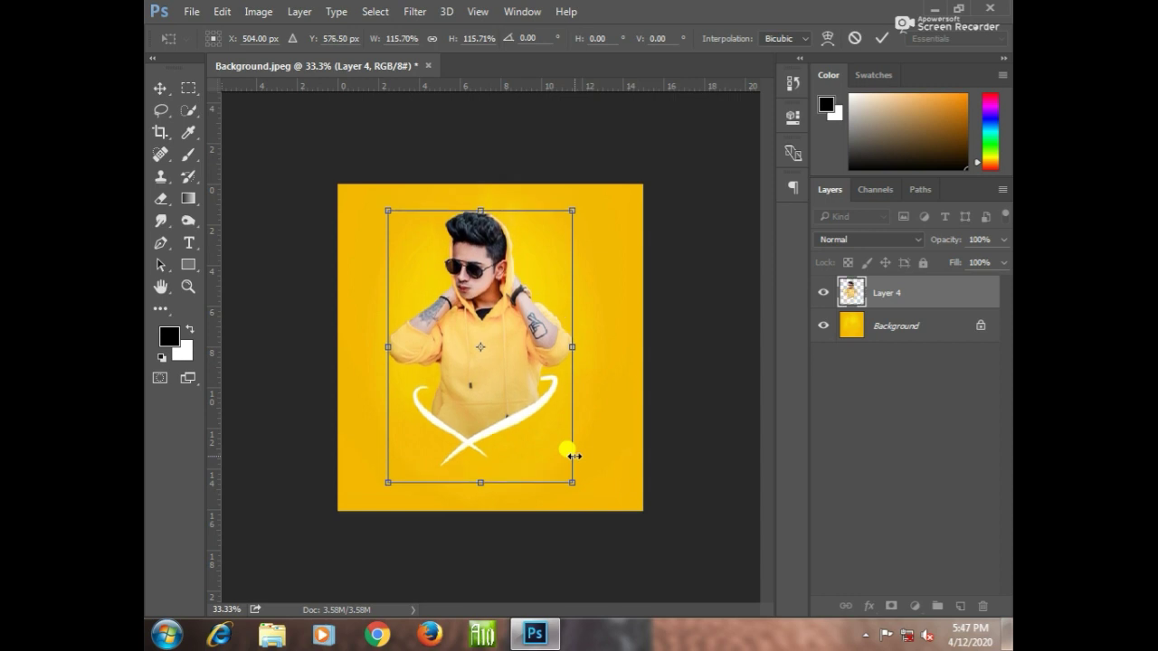
drag(574, 477, 552, 459)
key(Return)
key(e)
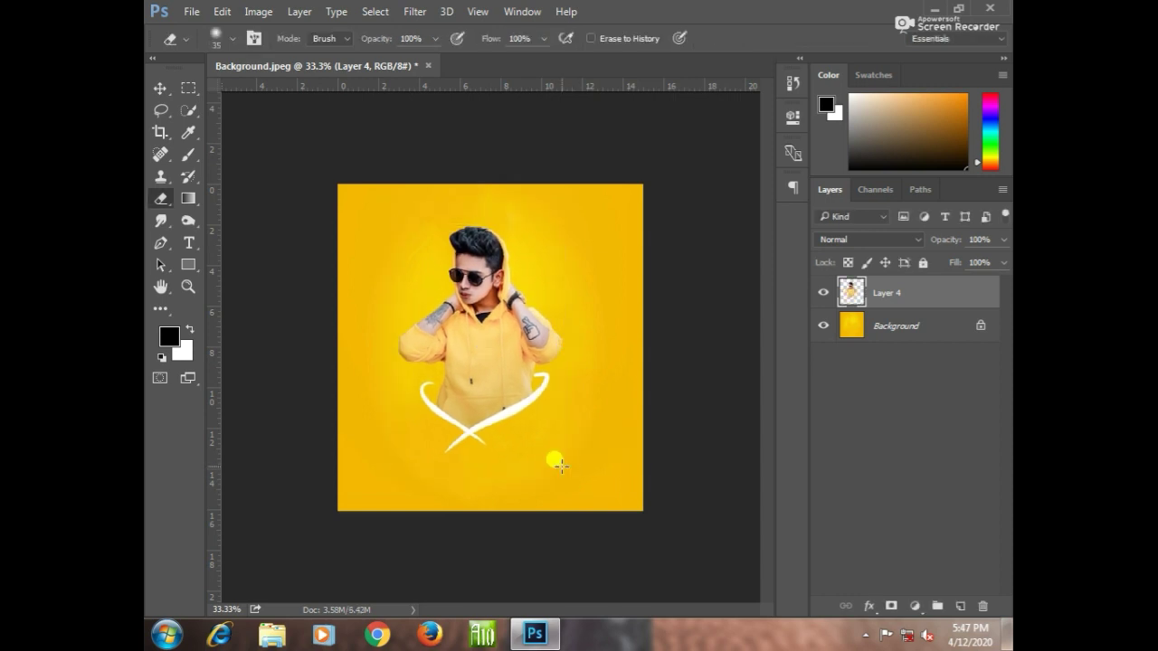
scroll(561, 465, down, 1)
scroll(558, 473, up, 3)
scroll(551, 435, down, 1)
scroll(548, 422, up, 1)
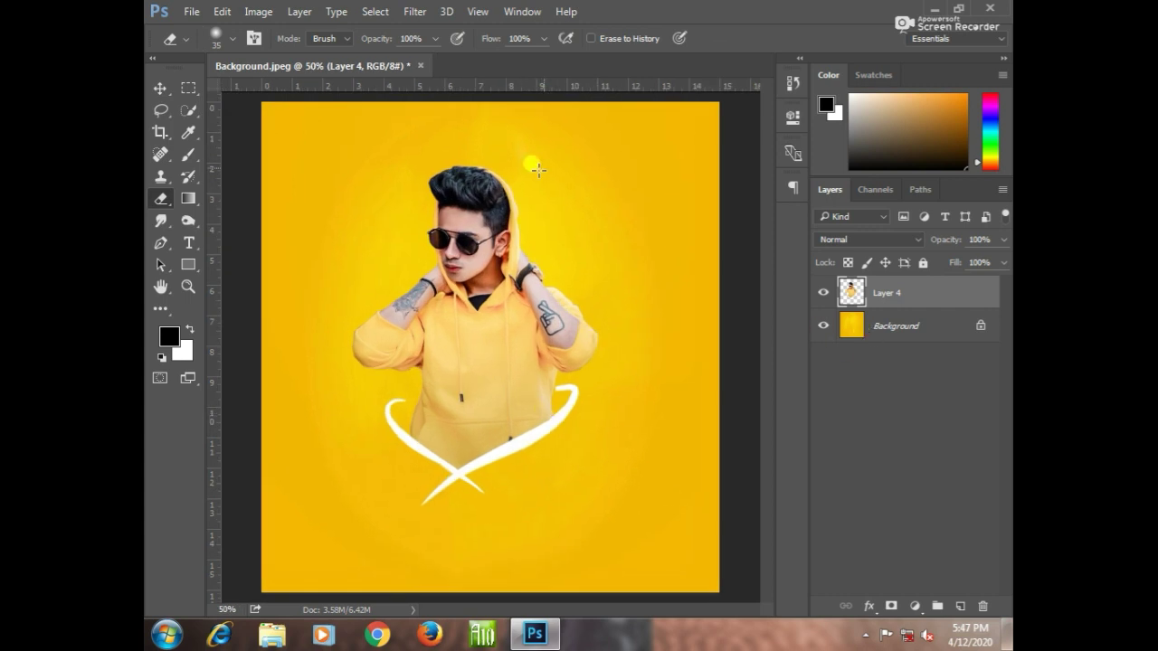
- Add a new layer and draw a wide, flat elliptical selection above the man's head
right_click(188, 87)
click(258, 100)
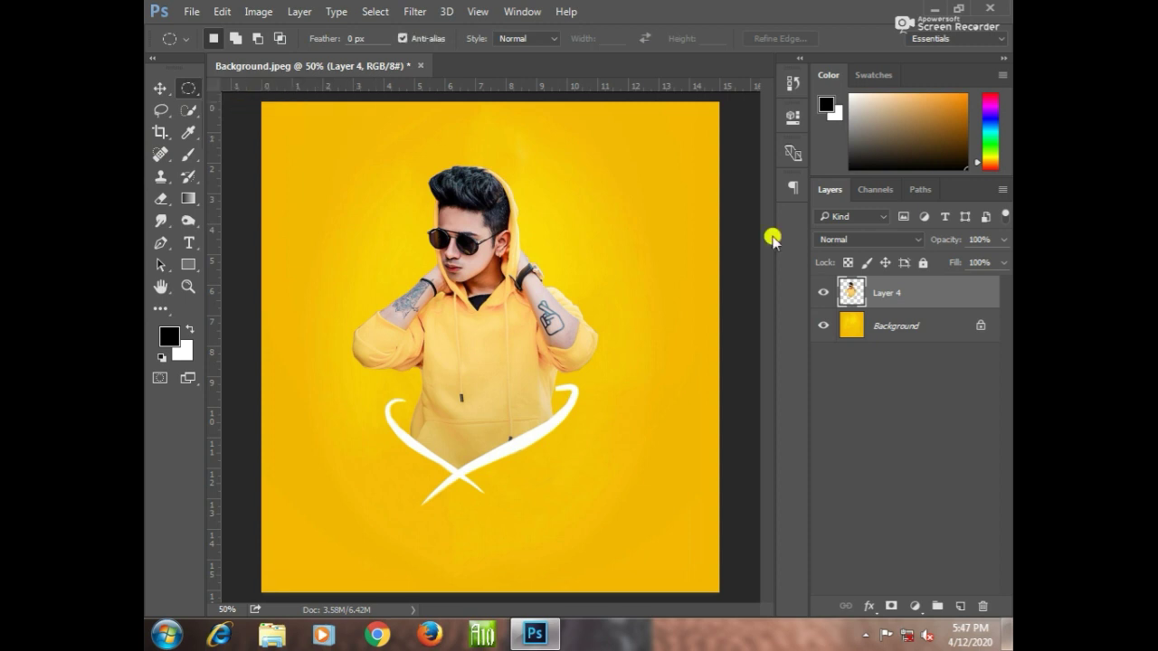
click(960, 605)
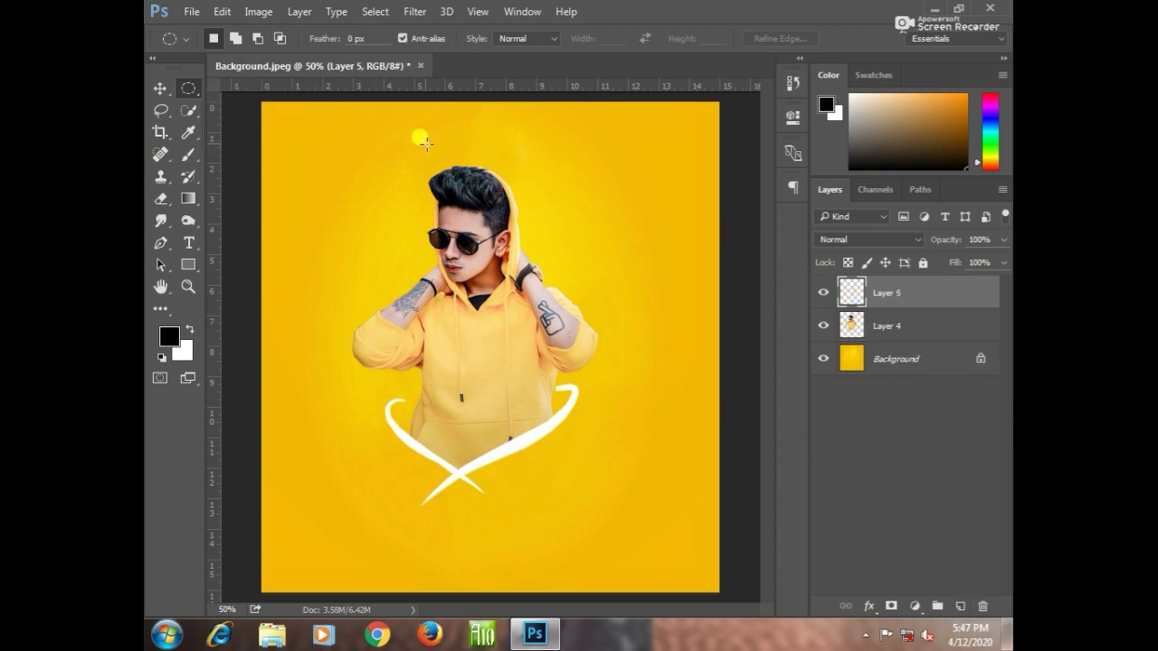
drag(398, 124, 539, 145)
- Set the foreground colour to white and fill the elliptical selection with the Paint Bucket
click(168, 336)
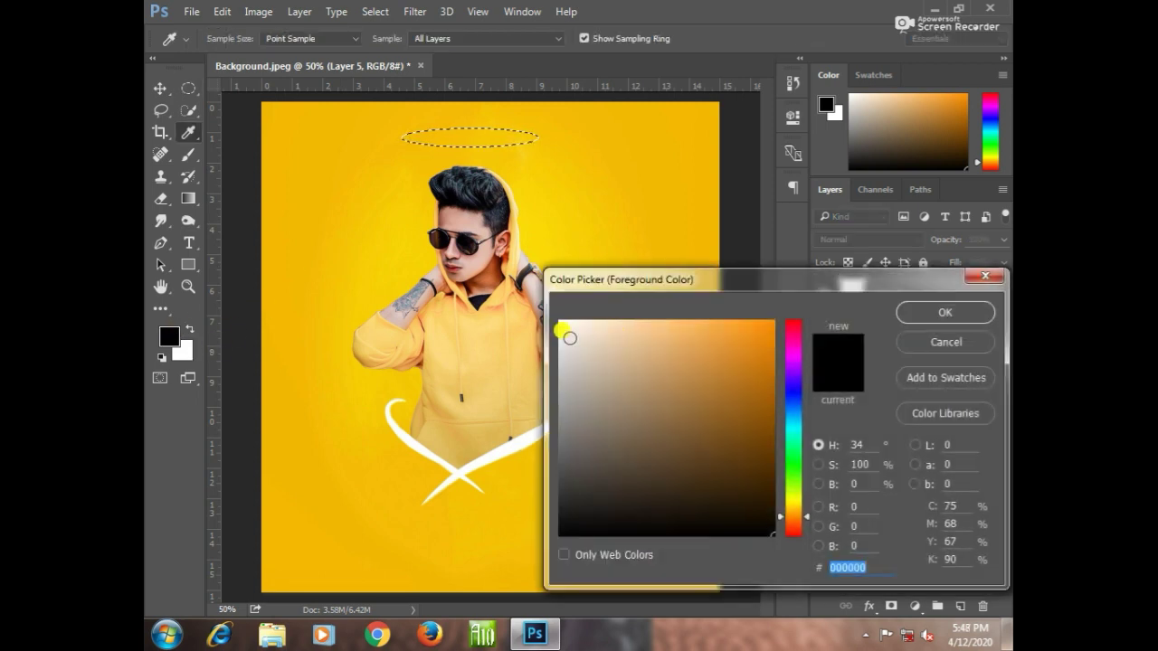
click(561, 331)
click(945, 312)
click(184, 199)
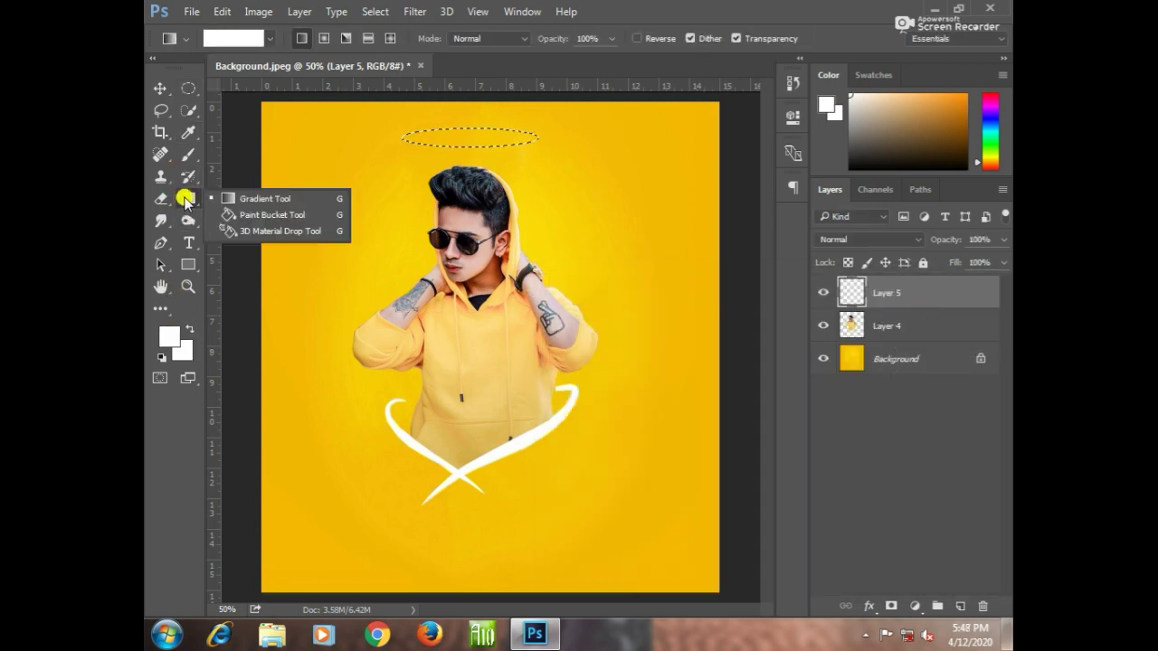
click(232, 215)
click(458, 134)
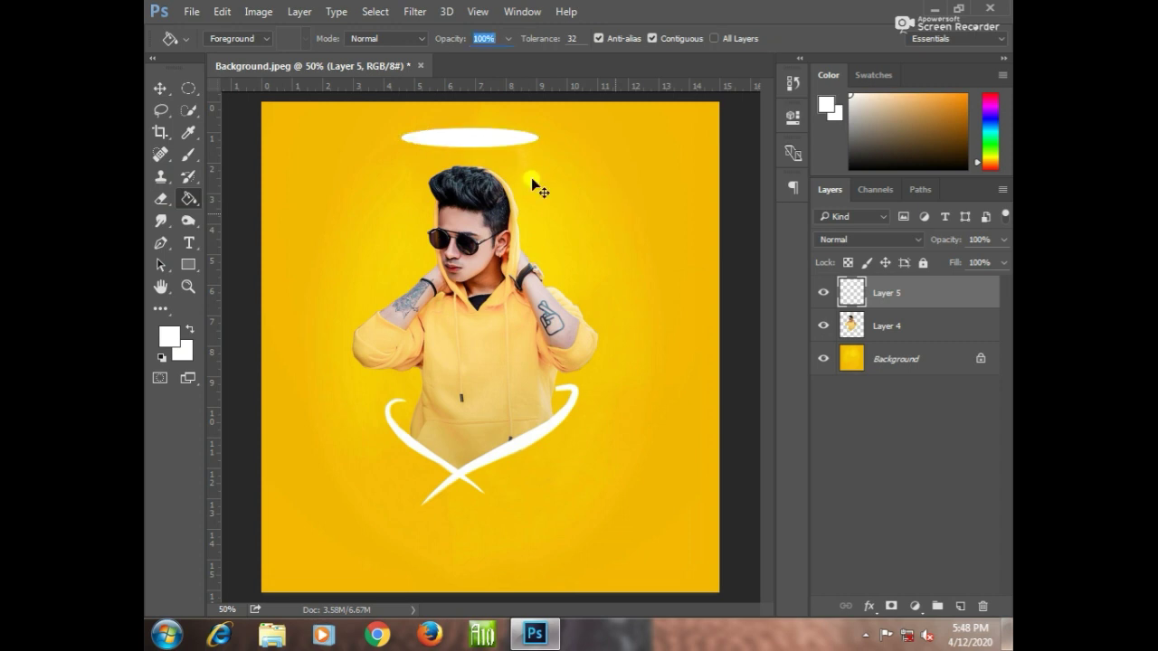
key(ctrl+minus)
key(ctrl+plus)
key(ctrl+minus)
key(ctrl+minus)
key(ctrl+minus)
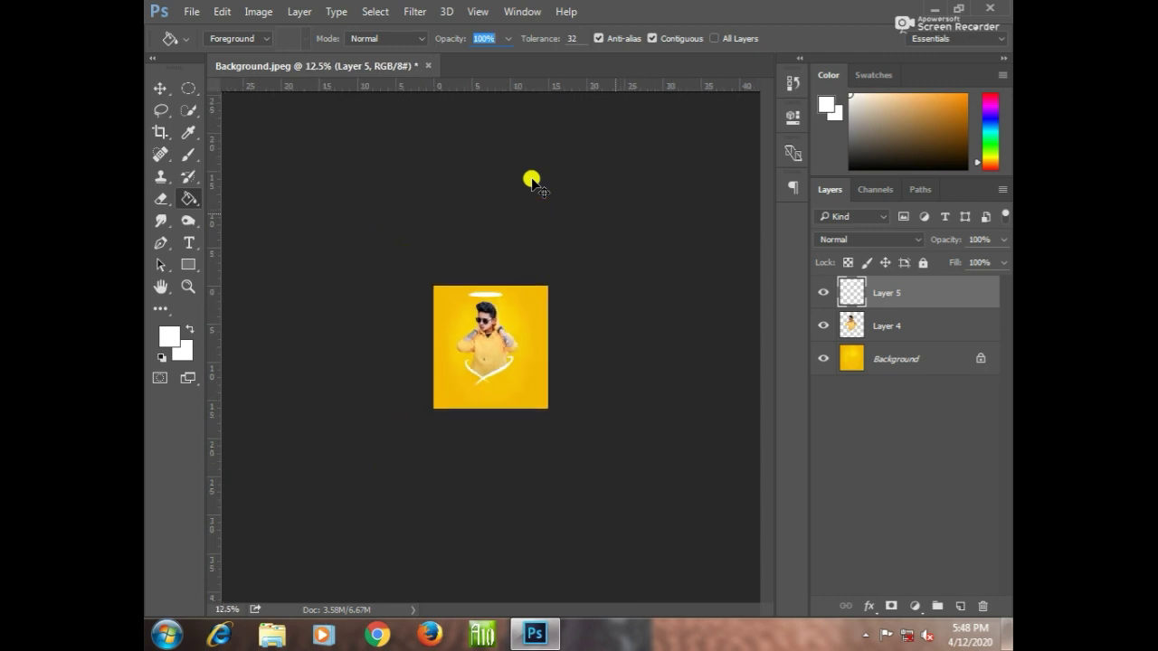
key(ctrl+plus)
key(ctrl+plus)
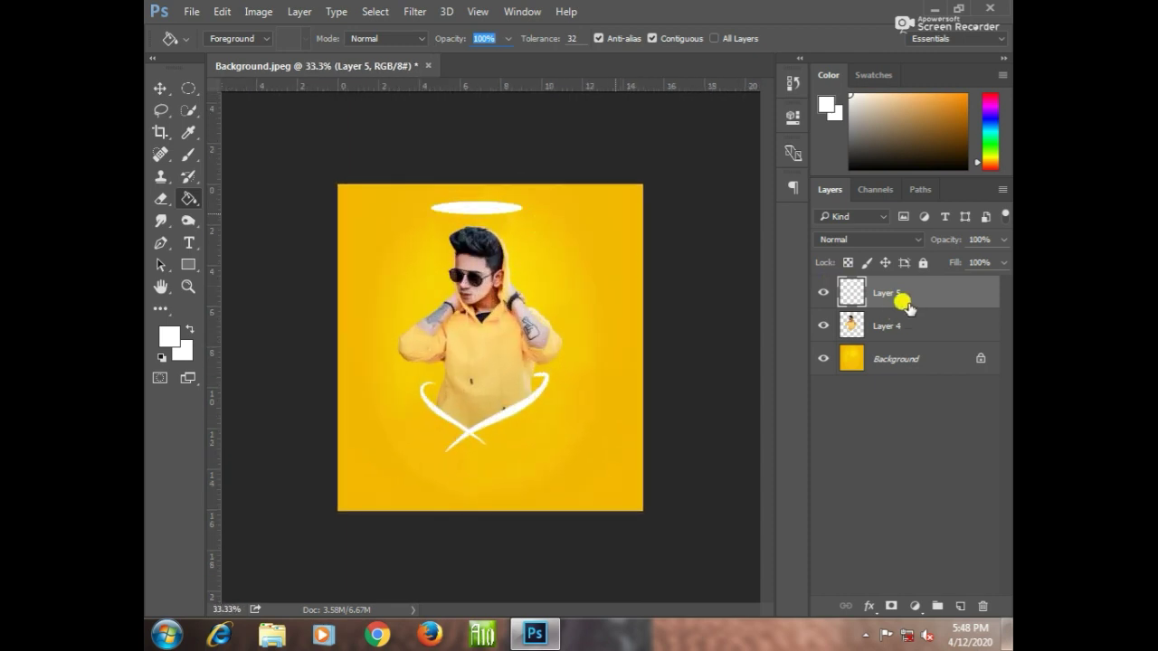
key(ctrl+shift+alt+e)
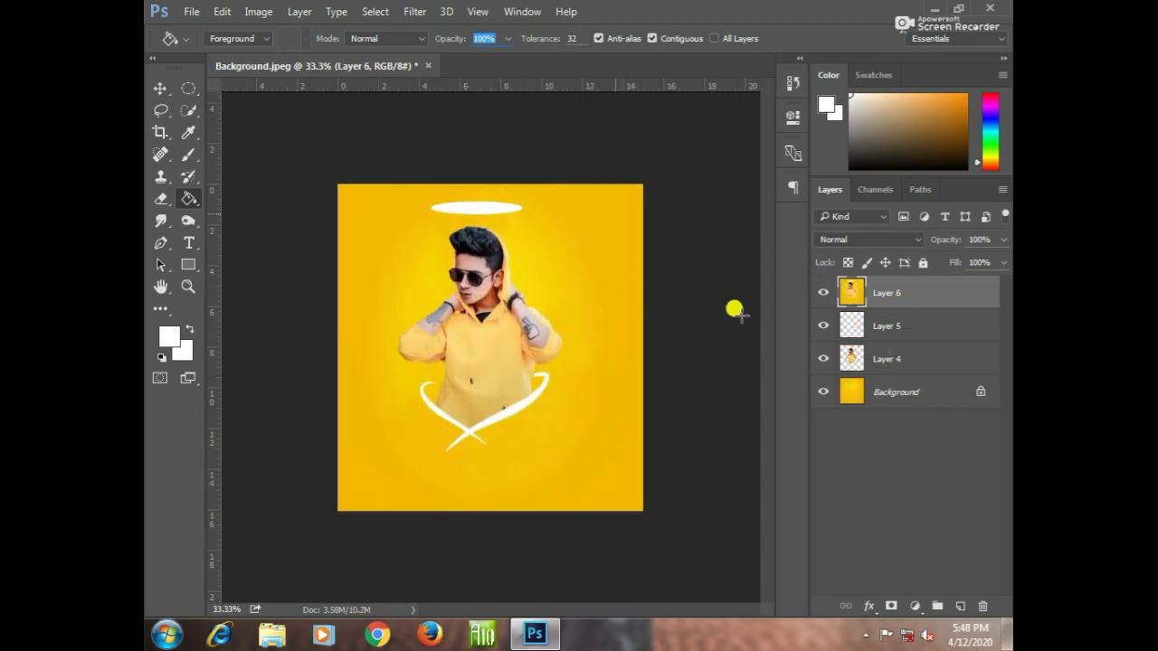
click(894, 325)
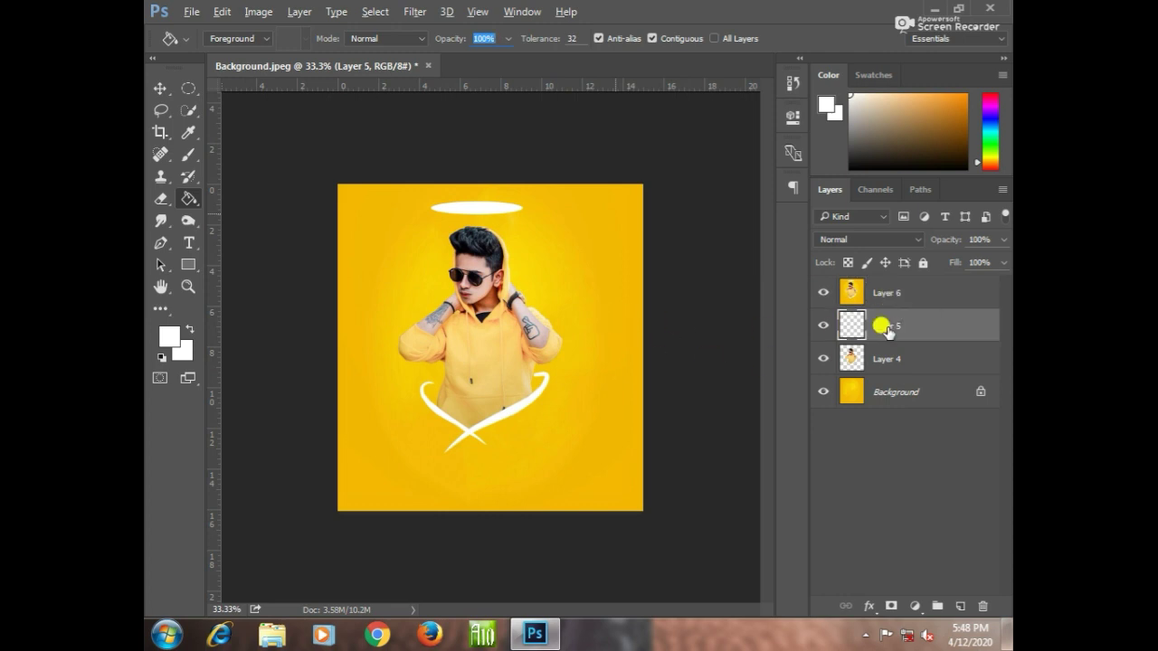
click(895, 293)
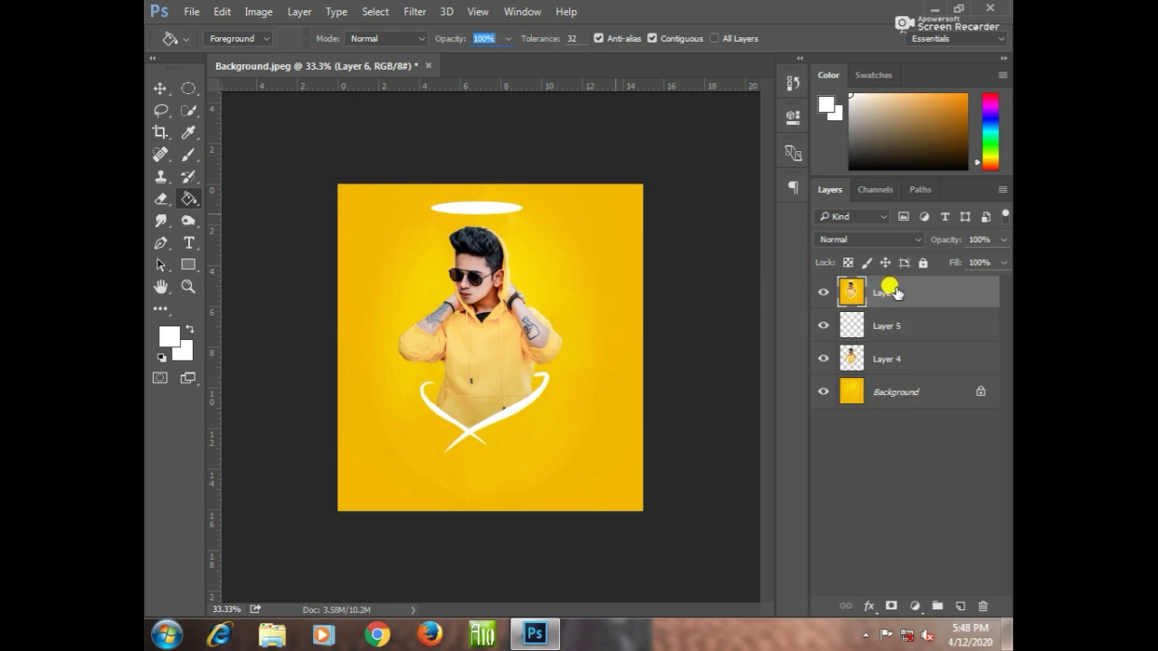
right_click(895, 293)
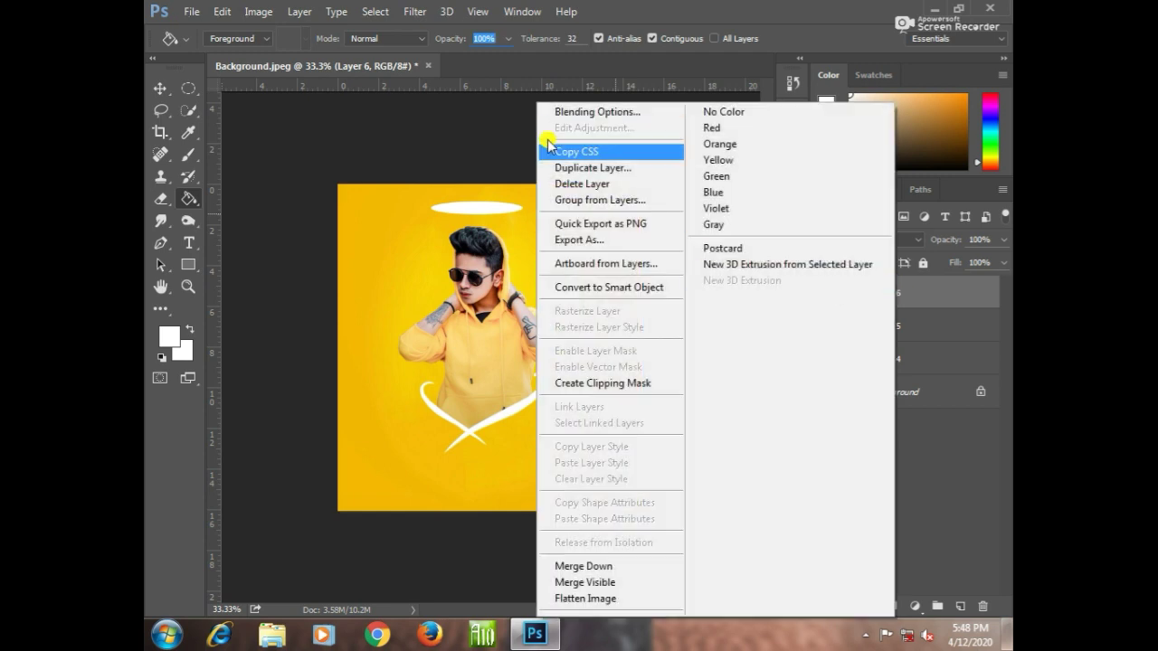
click(579, 181)
click(517, 251)
- Merge the white ellipse layer with the subject layer and add a new layer above it in Overlay mode
shift+click(905, 329)
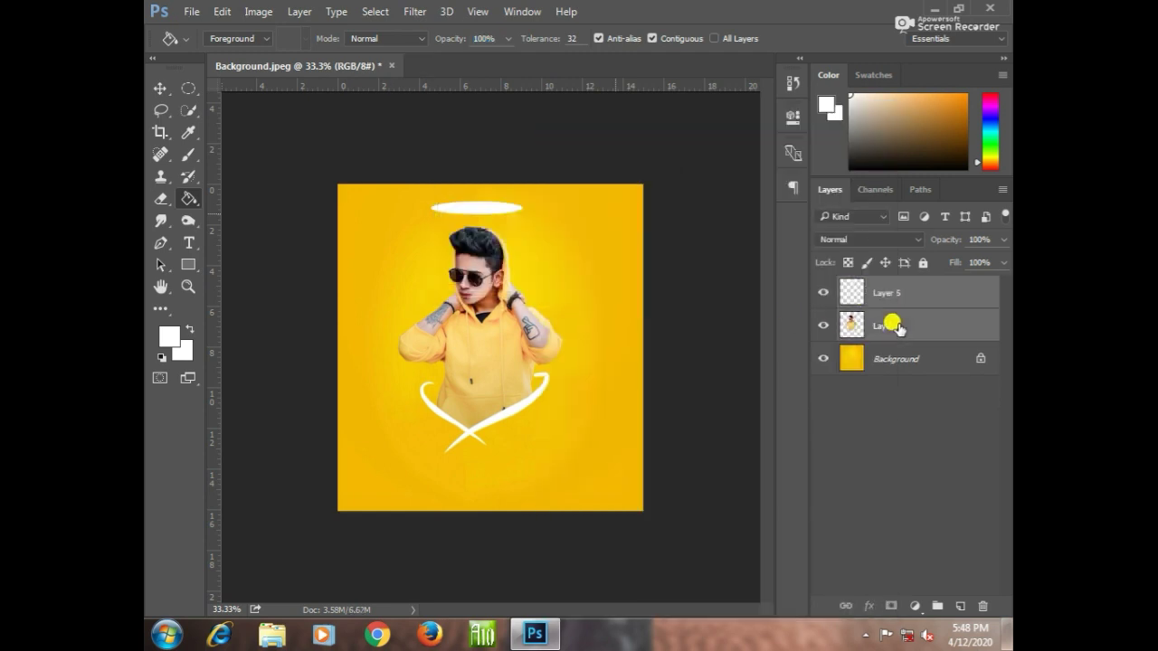
key(ctrl+e)
click(960, 606)
click(866, 241)
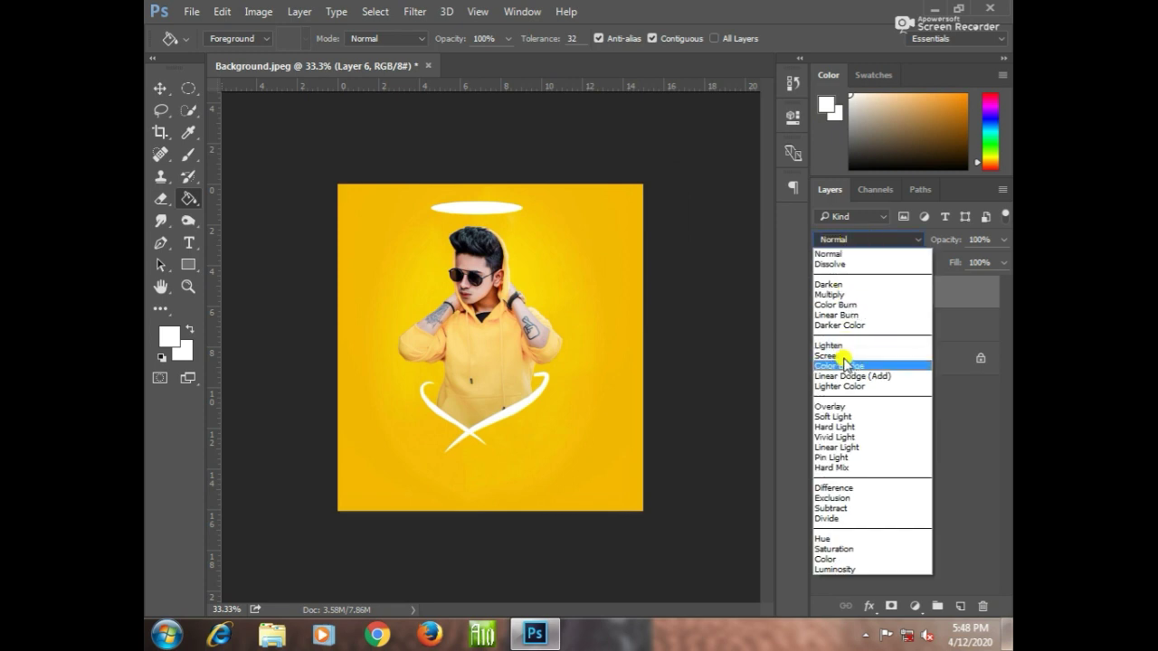
click(840, 405)
click(192, 12)
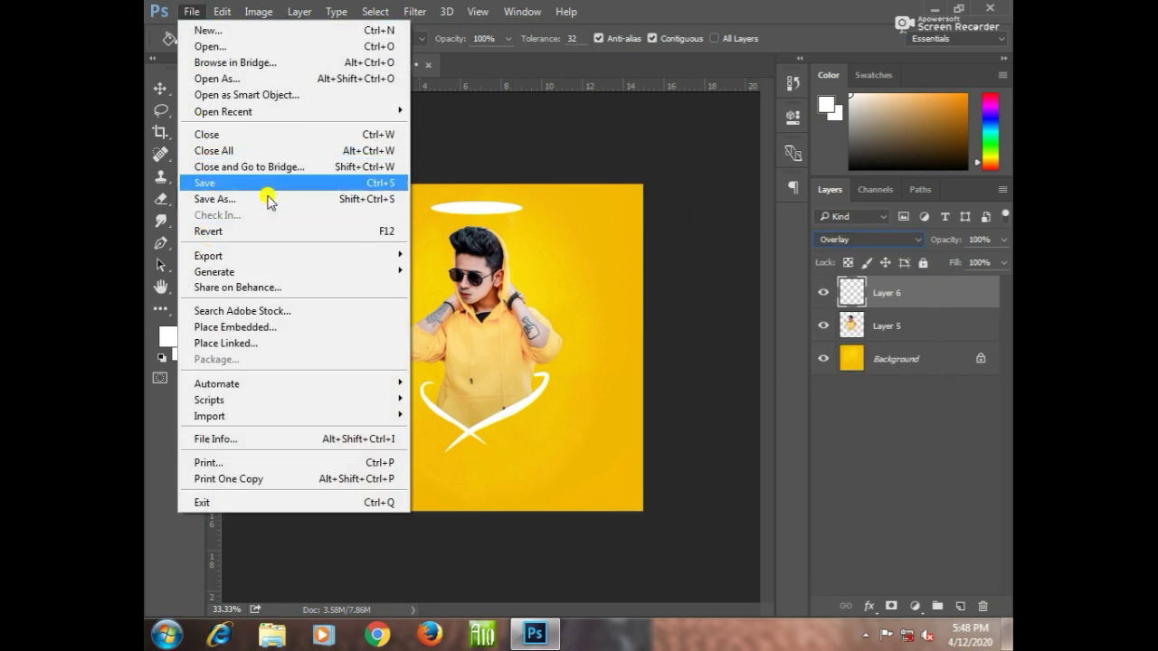
click(464, 142)
- Clip the new Overlay layer to the subject layer and fill it with gray
right_click(917, 292)
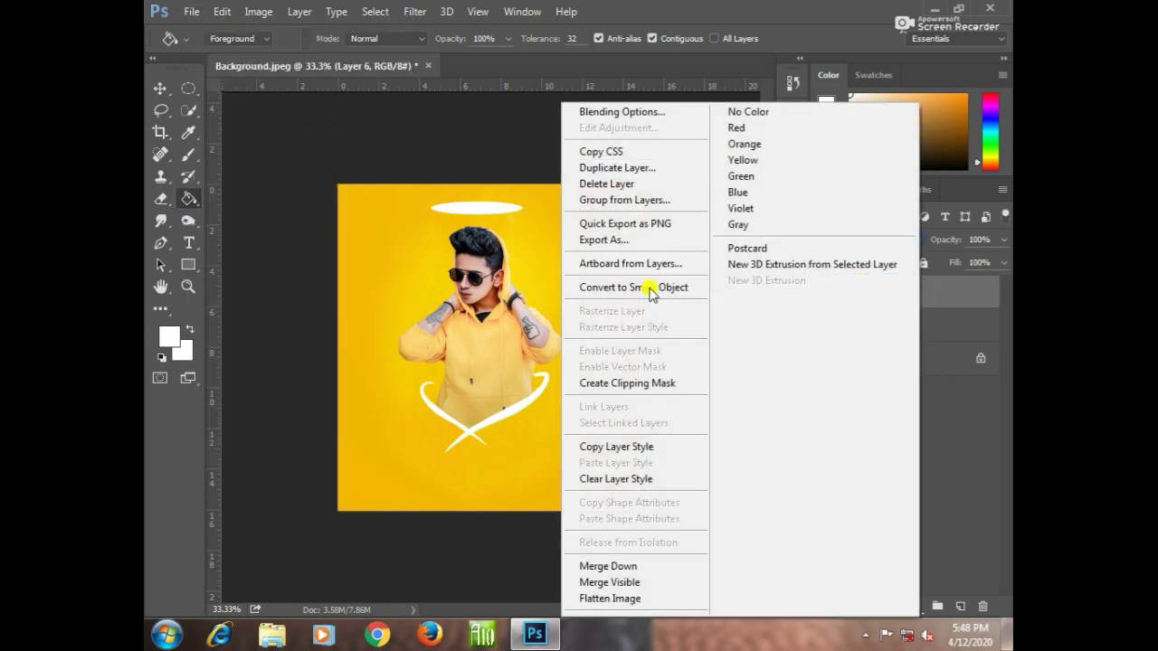
click(638, 382)
click(189, 12)
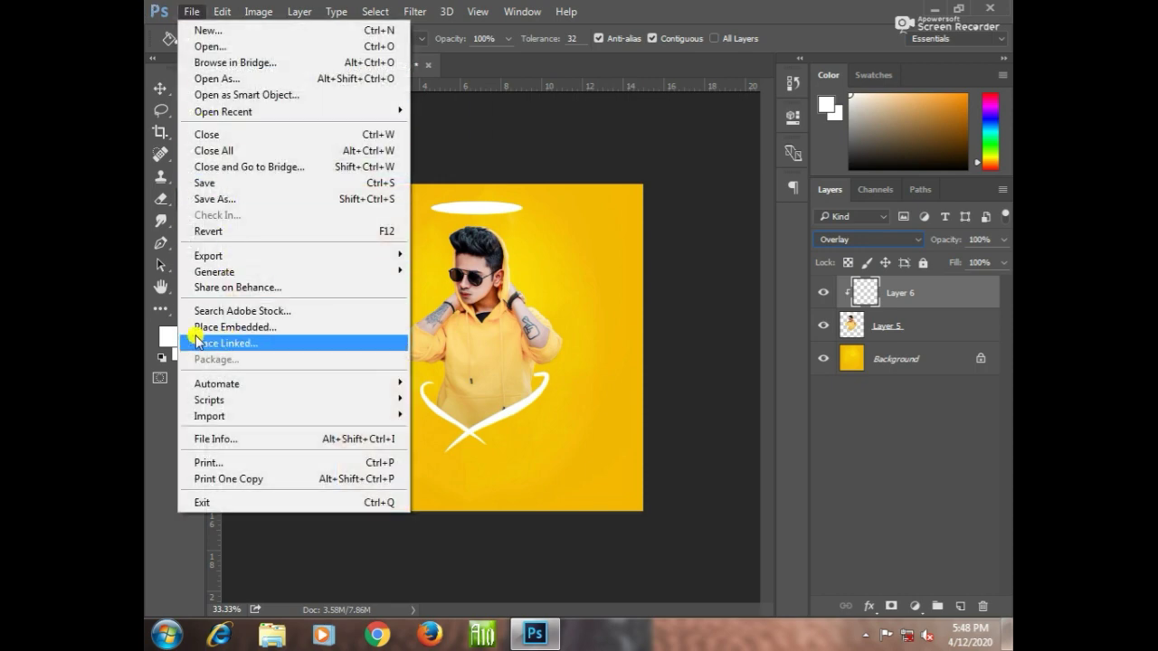
key(Escape)
click(222, 12)
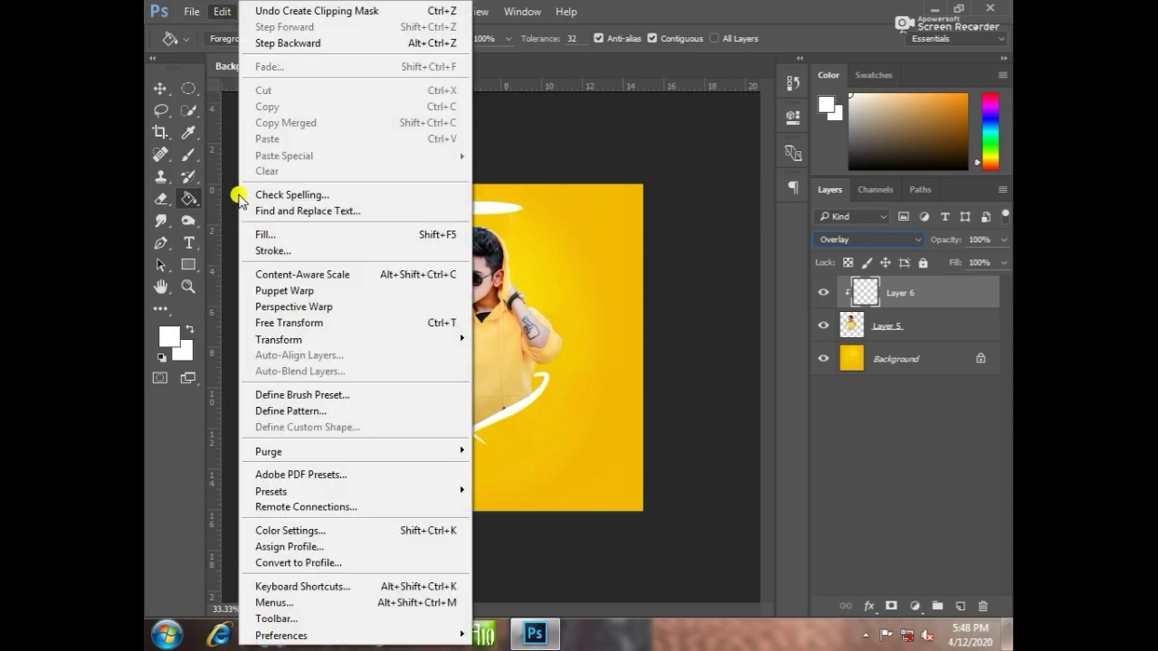
click(249, 233)
click(697, 174)
- Lighten the lower edge of the sleeve on the finger-tattoo arm with the Dodge tool, using Midtones at 63% exposure
scroll(579, 241, up, 6)
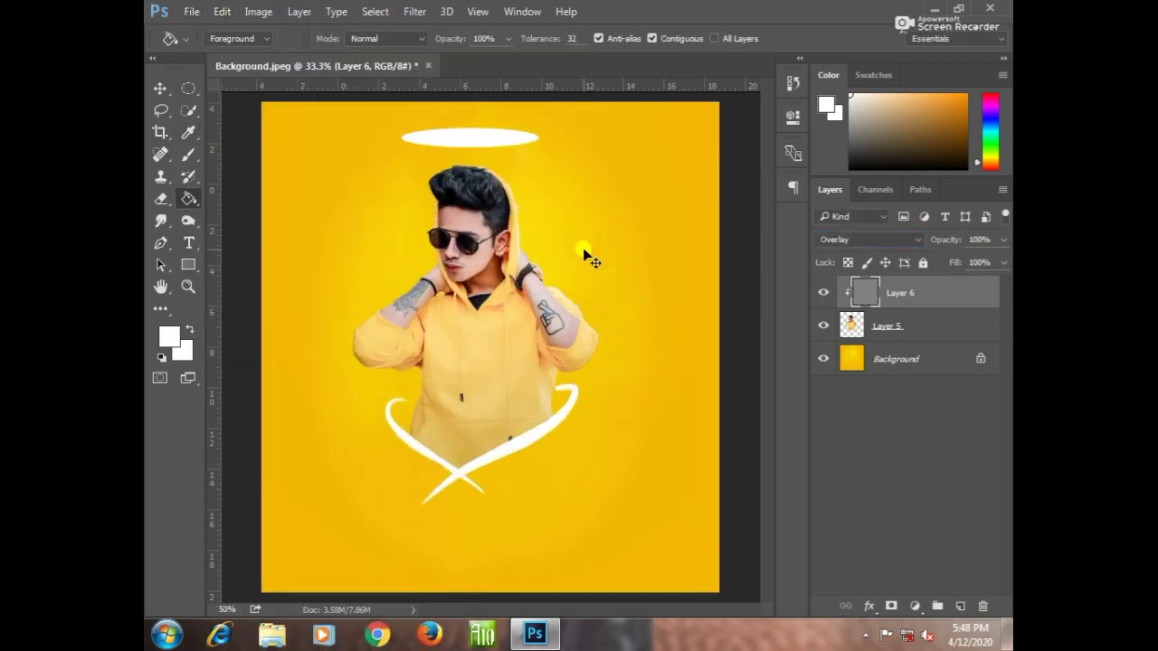
scroll(533, 308, right, 5)
scroll(543, 312, down, 2)
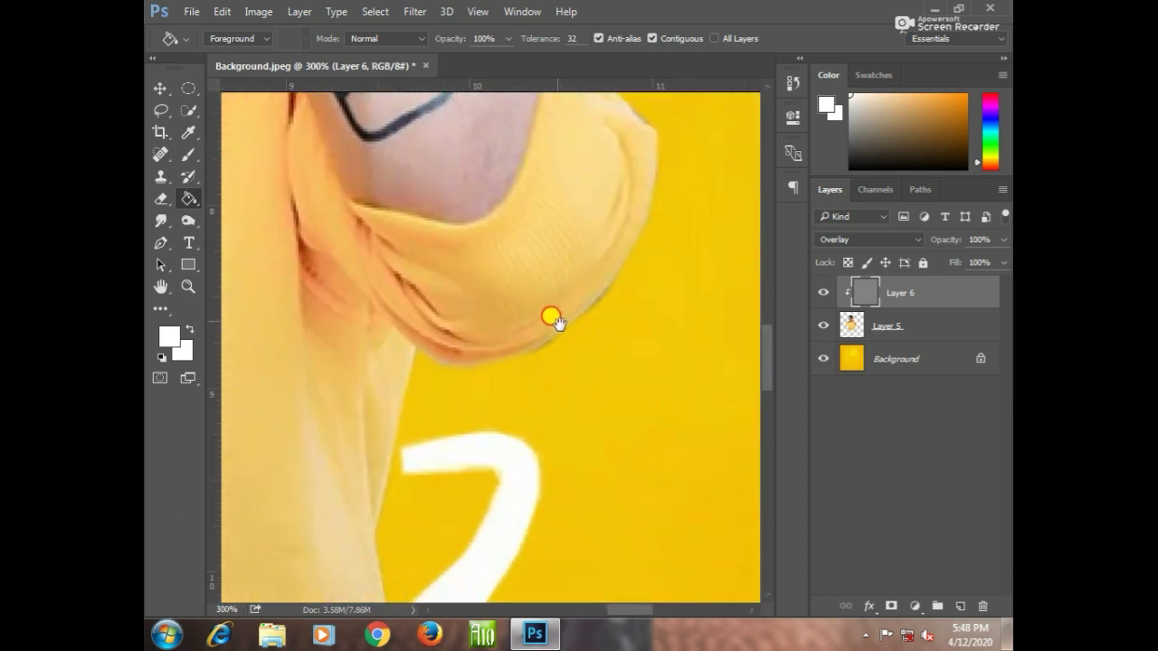
click(188, 221)
click(259, 219)
scroll(490, 371, up, 2)
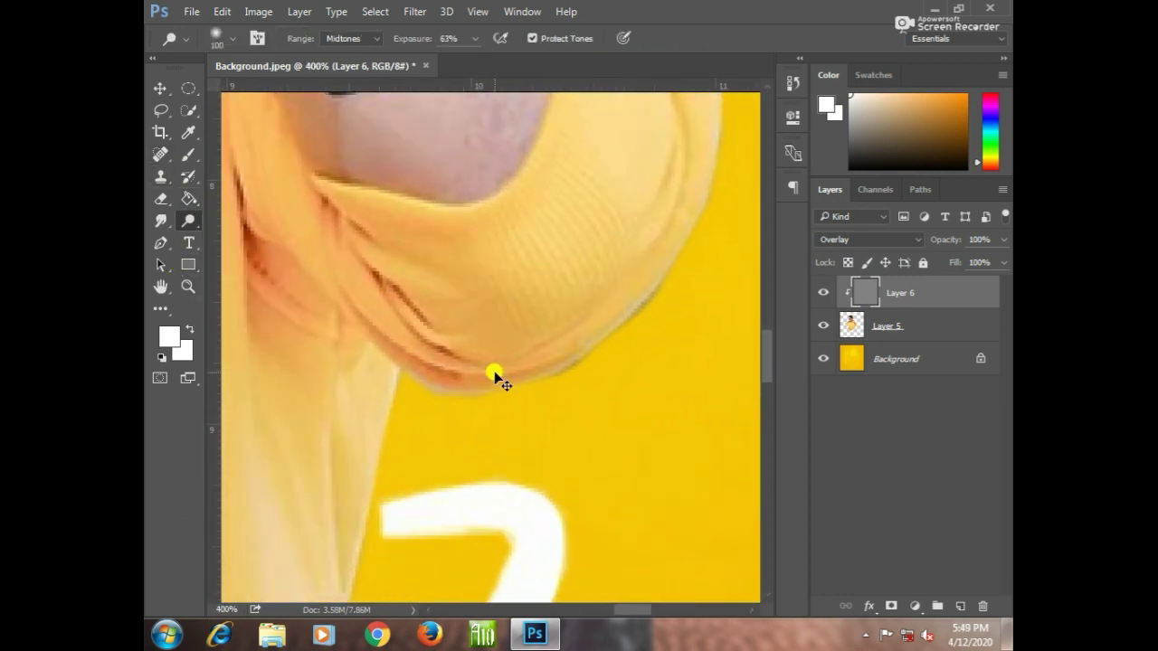
drag(517, 402, 560, 389)
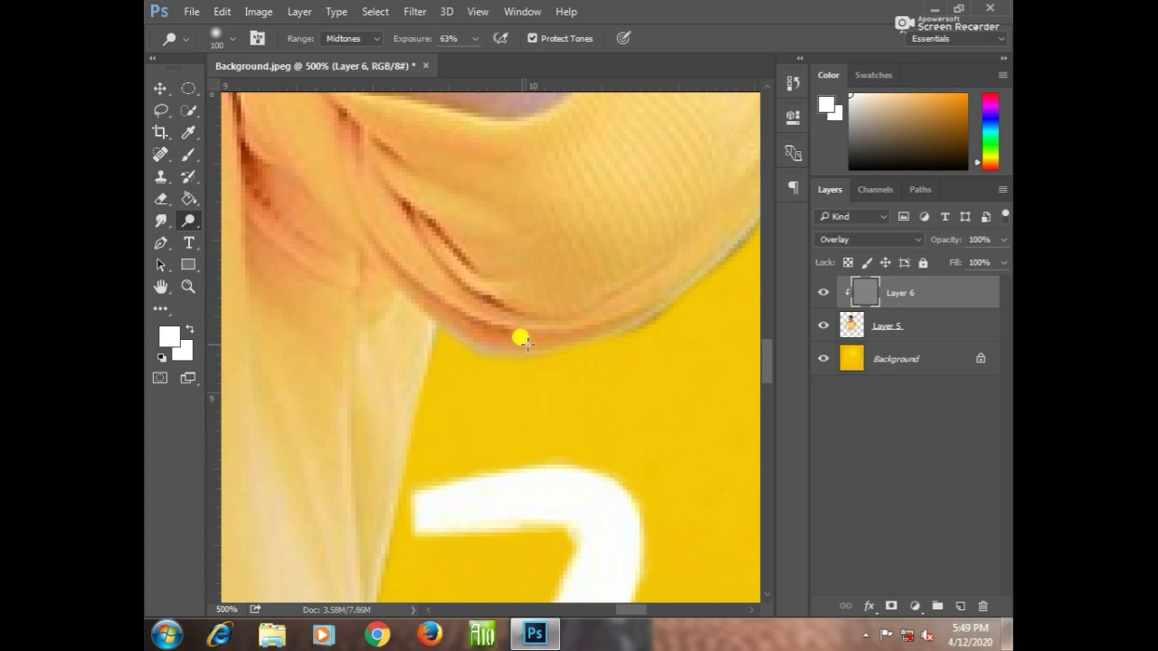
mouse_move(522, 341)
mouse_down()
mouse_move(561, 341)
mouse_move(519, 338)
mouse_move(592, 326)
mouse_move(626, 302)
mouse_move(548, 417)
mouse_move(643, 303)
mouse_move(592, 458)
mouse_move(661, 214)
mouse_move(622, 307)
mouse_up()
key(ctrl+minus)
- Dodge the outer edge of the sleeve and shoulder beside the finger-tattoo forearm with a size 50 brush
drag(547, 208, 648, 310)
drag(554, 204, 674, 440)
drag(638, 392, 656, 460)
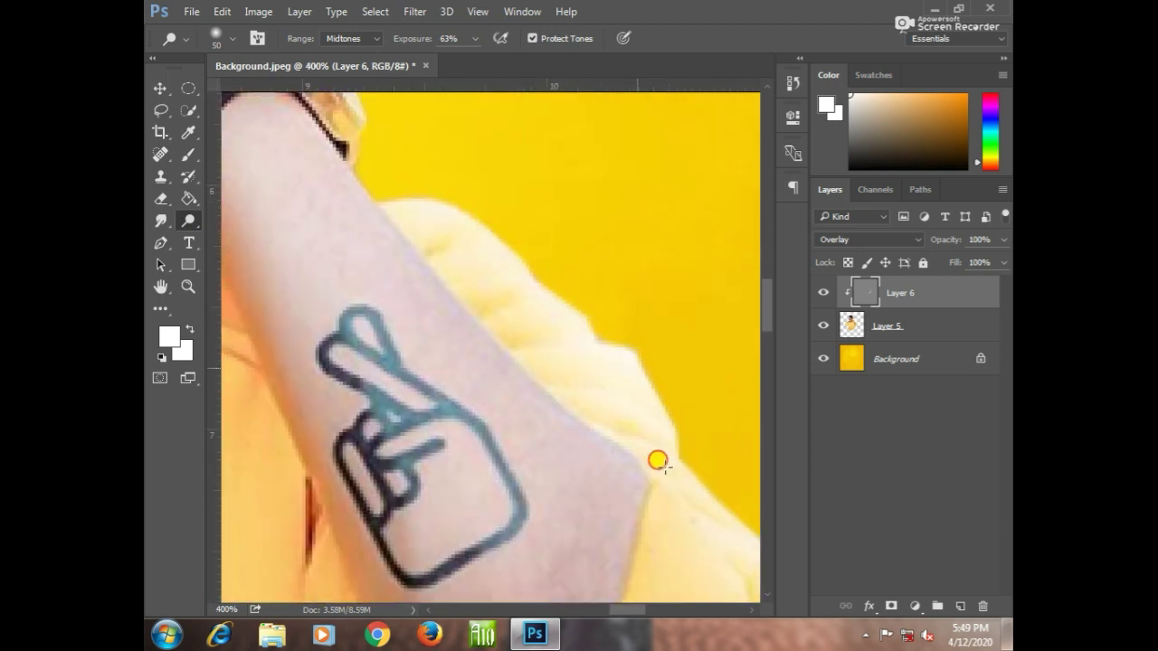
mouse_move(506, 262)
mouse_down()
mouse_move(579, 341)
mouse_move(644, 382)
mouse_up()
mouse_move(559, 326)
mouse_down()
mouse_move(518, 208)
mouse_move(478, 204)
mouse_move(551, 331)
mouse_up()
- Dodge the outer edge of the hood from beside the ear up to the top of the hair
drag(462, 136, 535, 291)
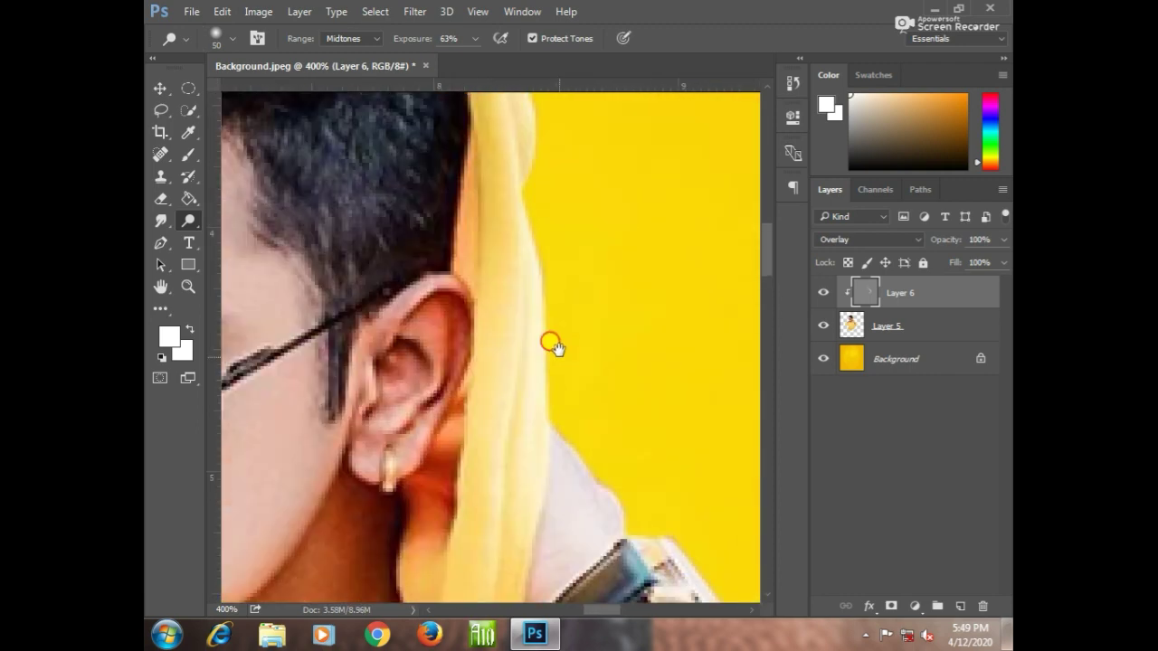
drag(523, 146, 527, 317)
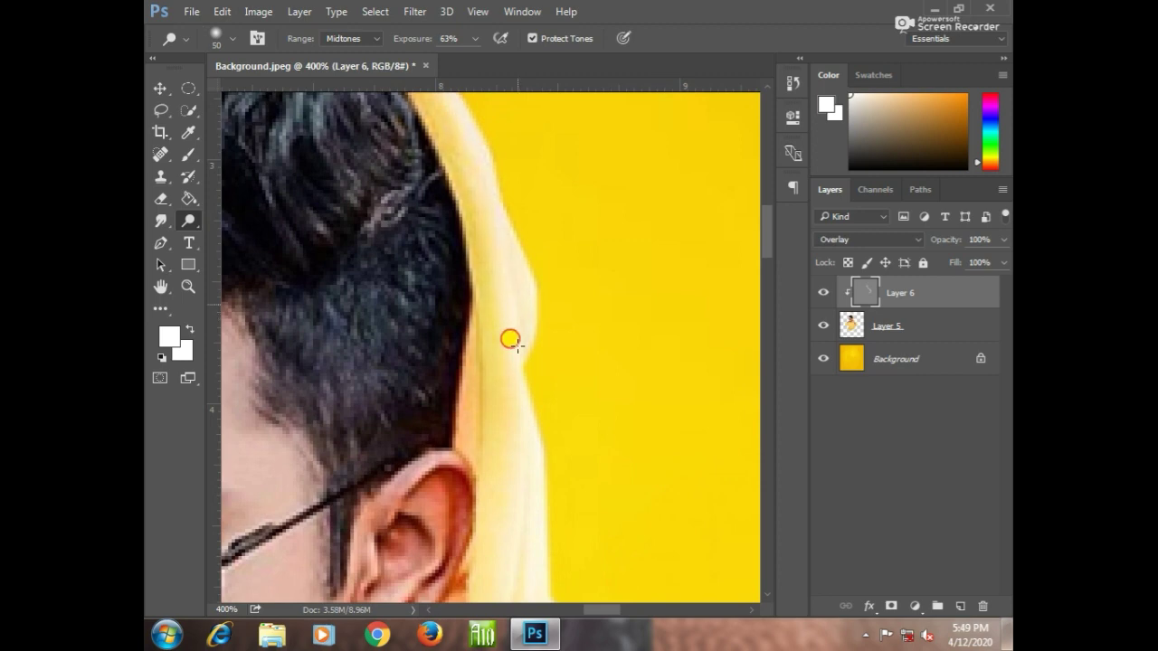
drag(499, 149, 554, 370)
drag(484, 274, 313, 133)
drag(455, 183, 665, 228)
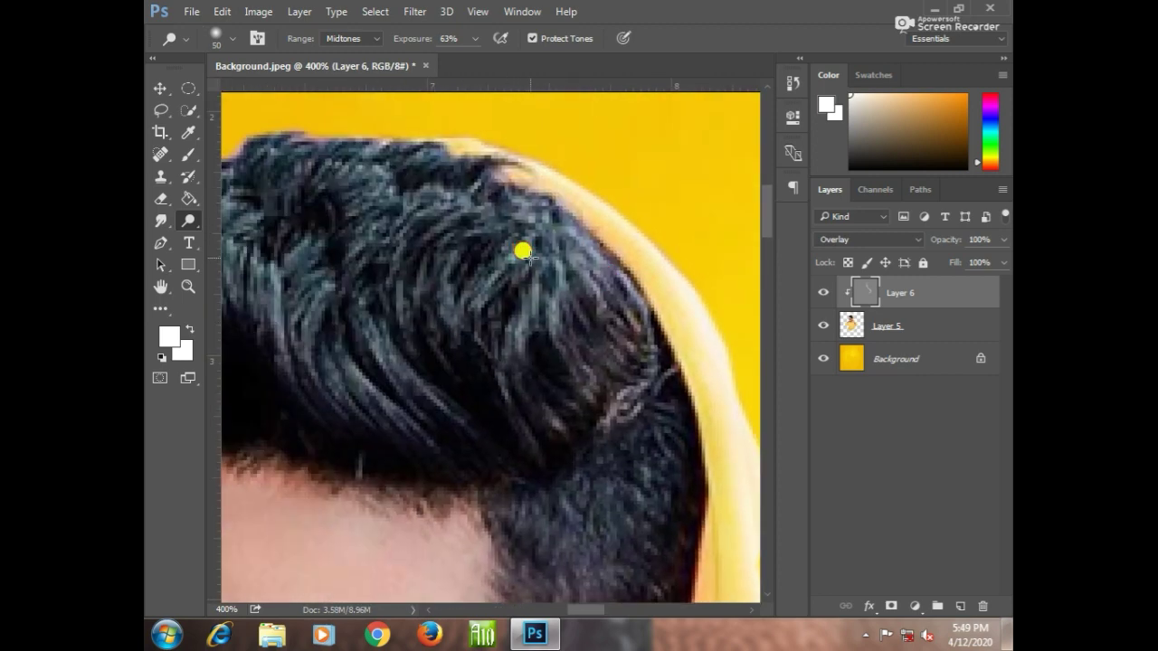
key(ctrl+minus)
drag(505, 206, 411, 199)
- Dodge the hood edge in front of the face, the opposite sleeve and the hoodie's side edge below it
key(ctrl+minus)
key(ctrl+minus)
key(ctrl+minus)
key(ctrl+minus)
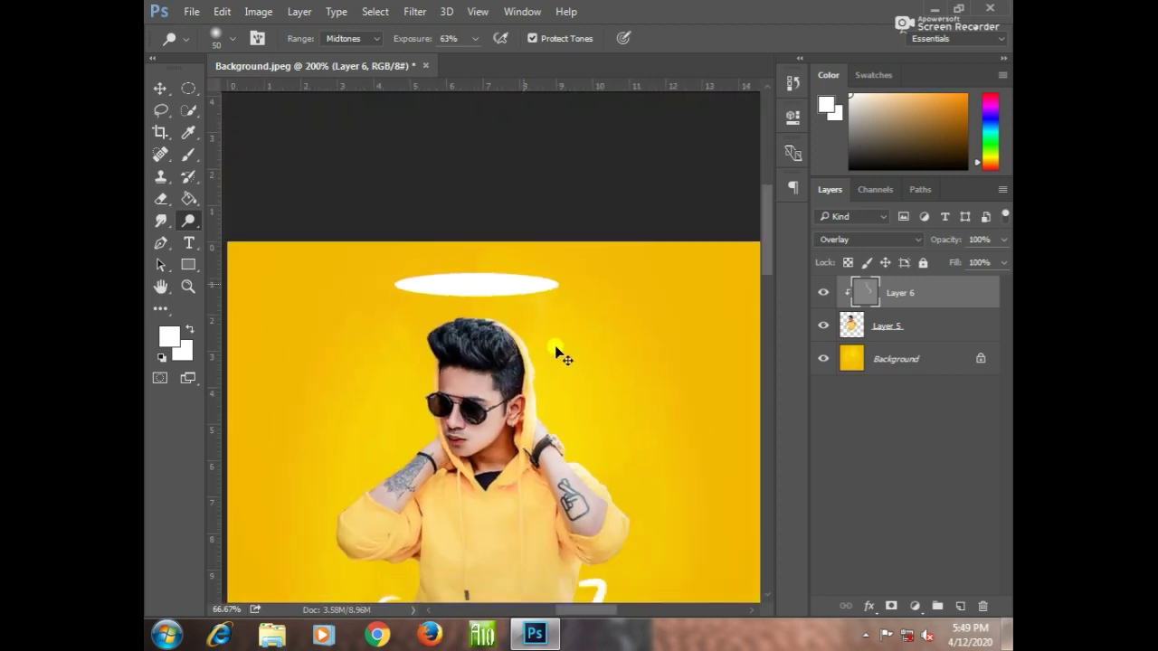
key(ctrl+plus)
key(ctrl+plus)
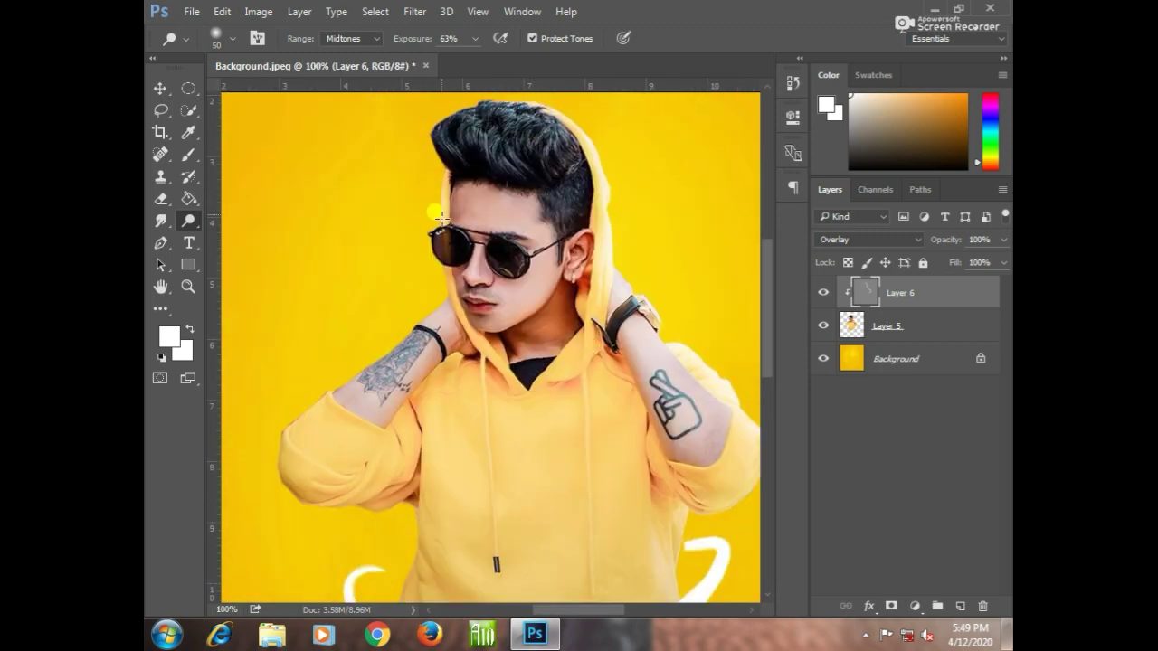
mouse_move(437, 215)
mouse_down()
mouse_move(447, 315)
mouse_move(441, 294)
mouse_move(297, 416)
mouse_up()
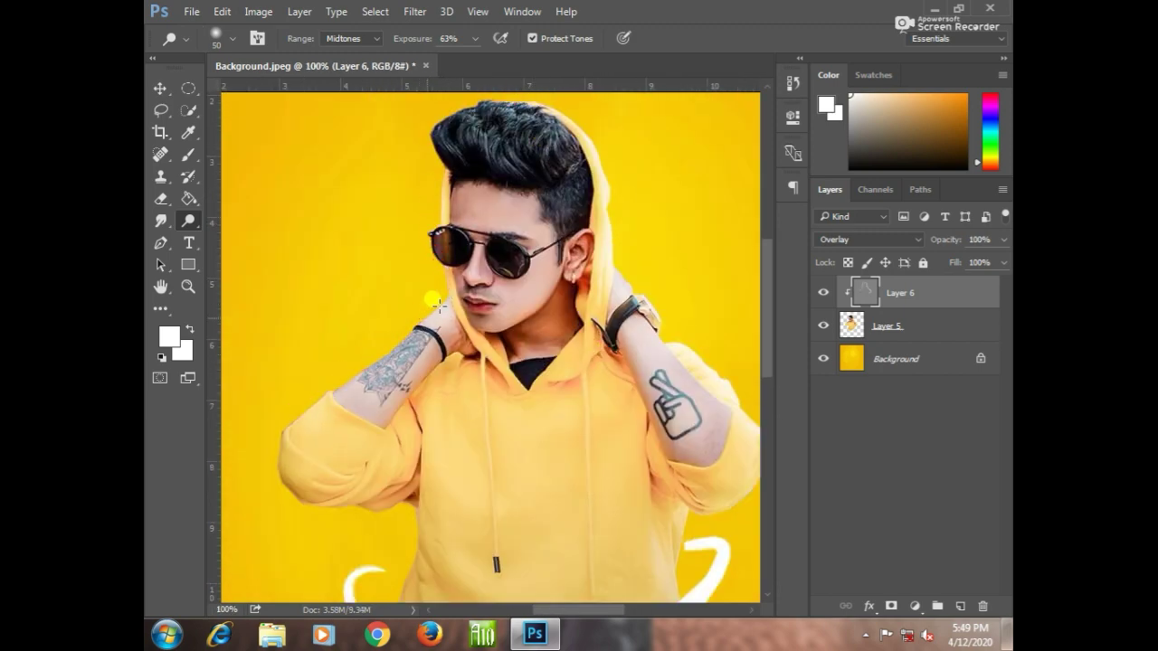
scroll(309, 360, down, 3)
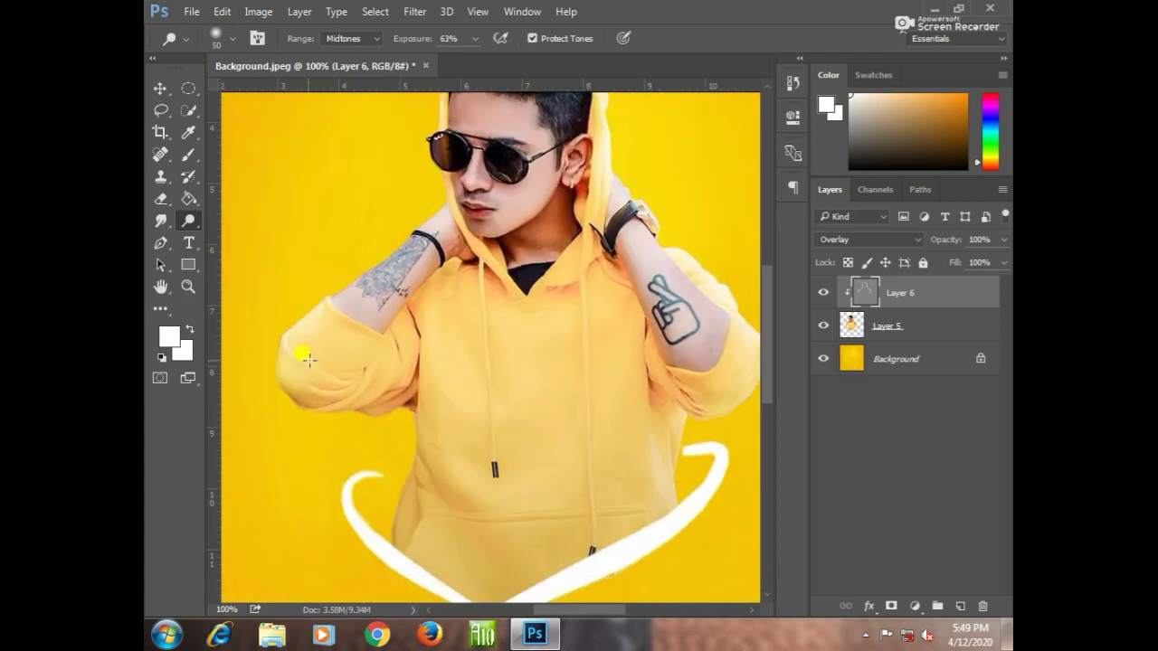
drag(414, 426, 434, 302)
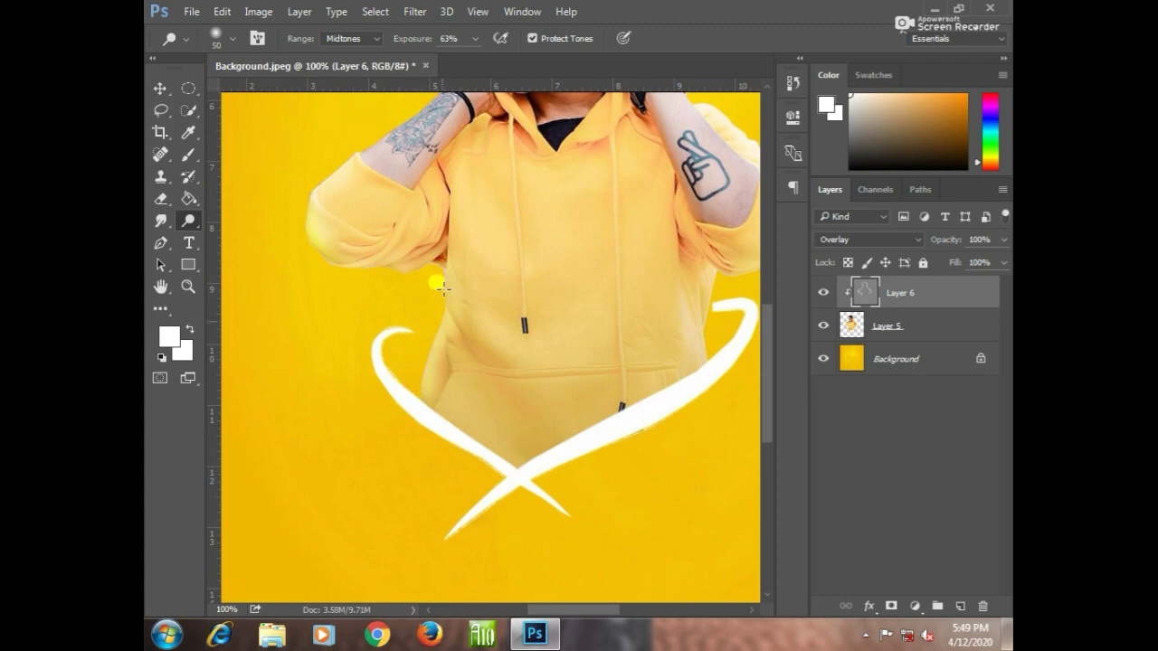
- Add another new layer above the gray Overlay layer and clip it to the subject layer
scroll(581, 414, down, 5)
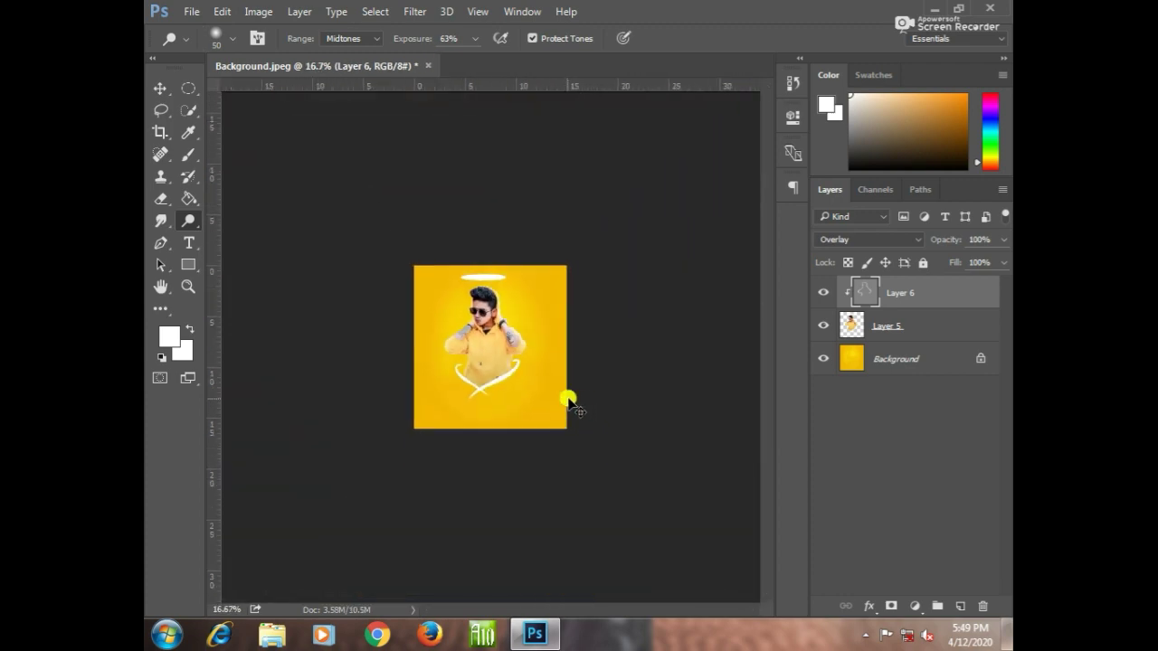
scroll(539, 401, up, 1)
scroll(541, 403, down, 1)
scroll(547, 409, up, 5)
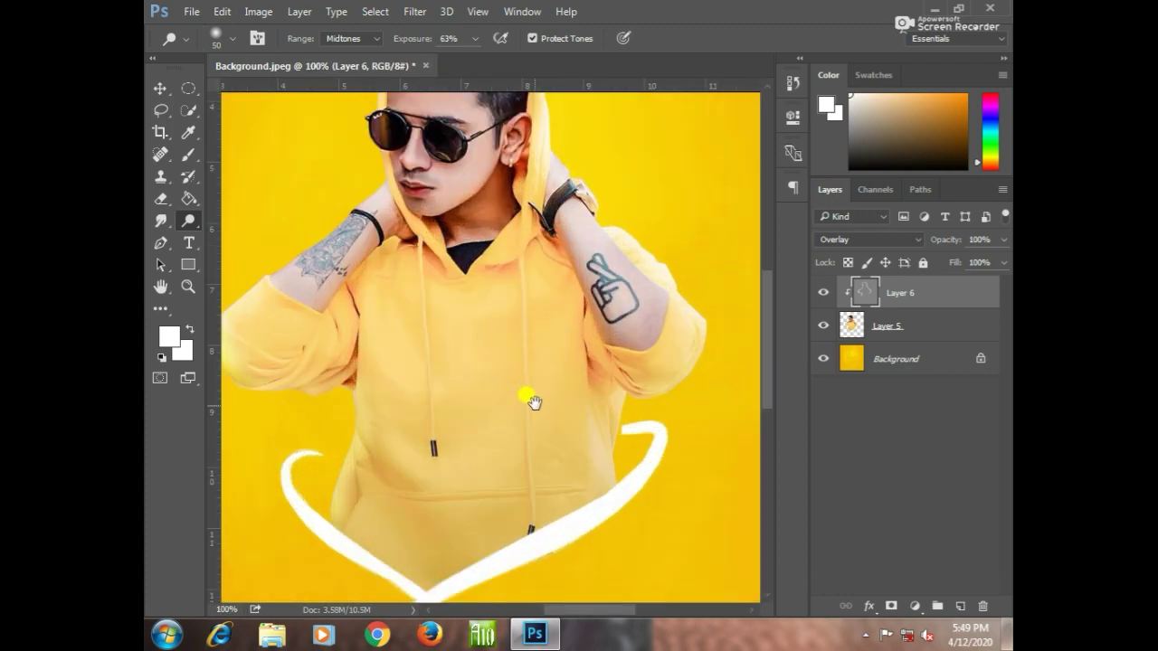
scroll(549, 413, up, 4)
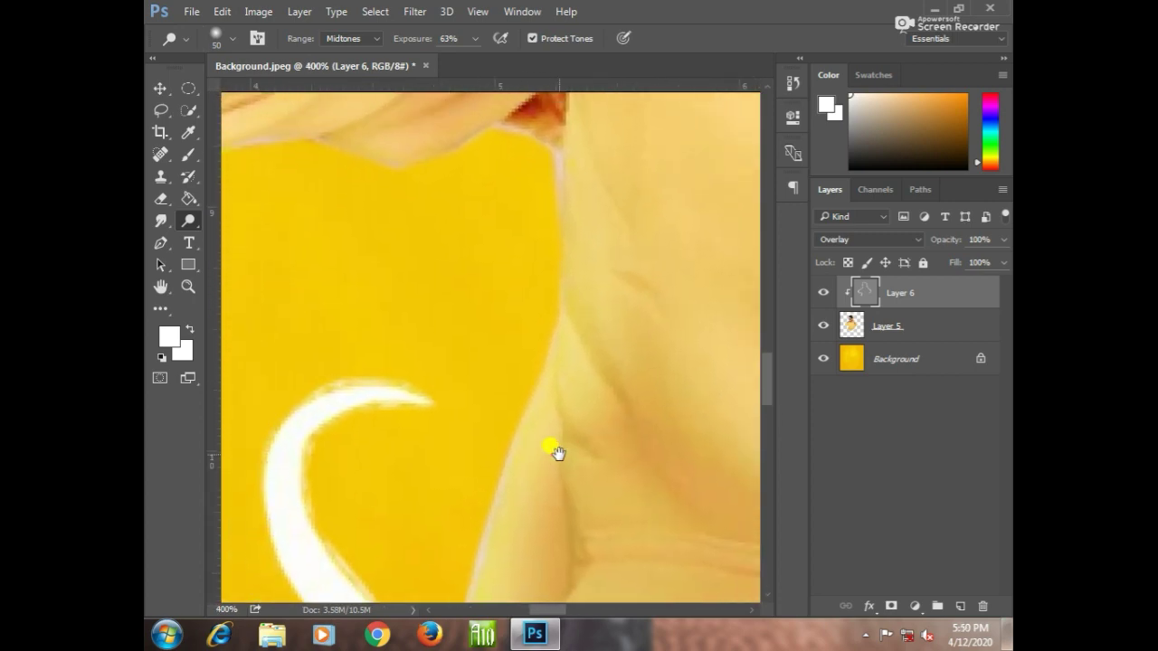
scroll(558, 453, up, 1)
click(960, 606)
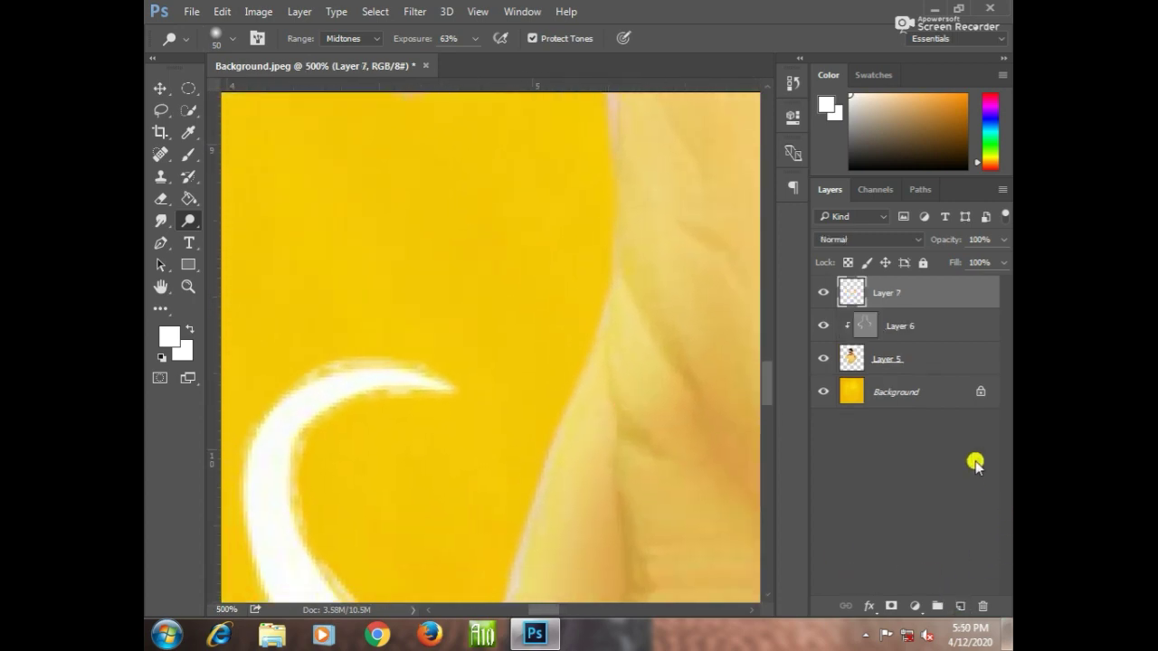
right_click(889, 289)
click(633, 382)
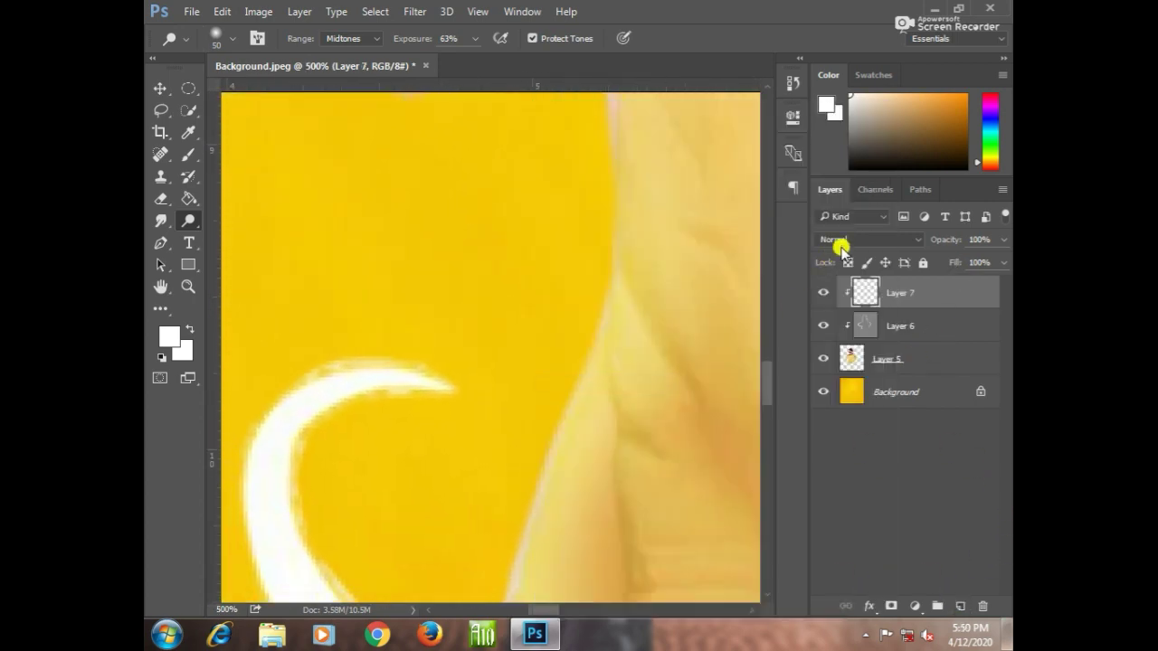
- Set the new clipped layer's blend mode to Overlay and fill the layer with gray
click(841, 240)
click(829, 406)
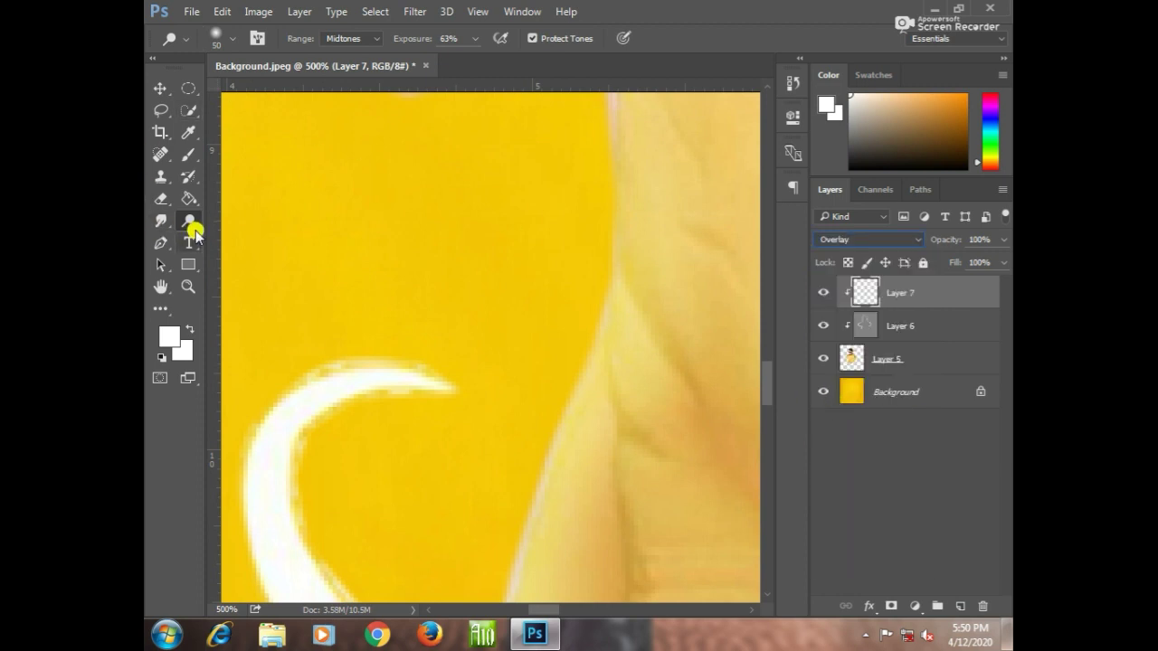
click(222, 11)
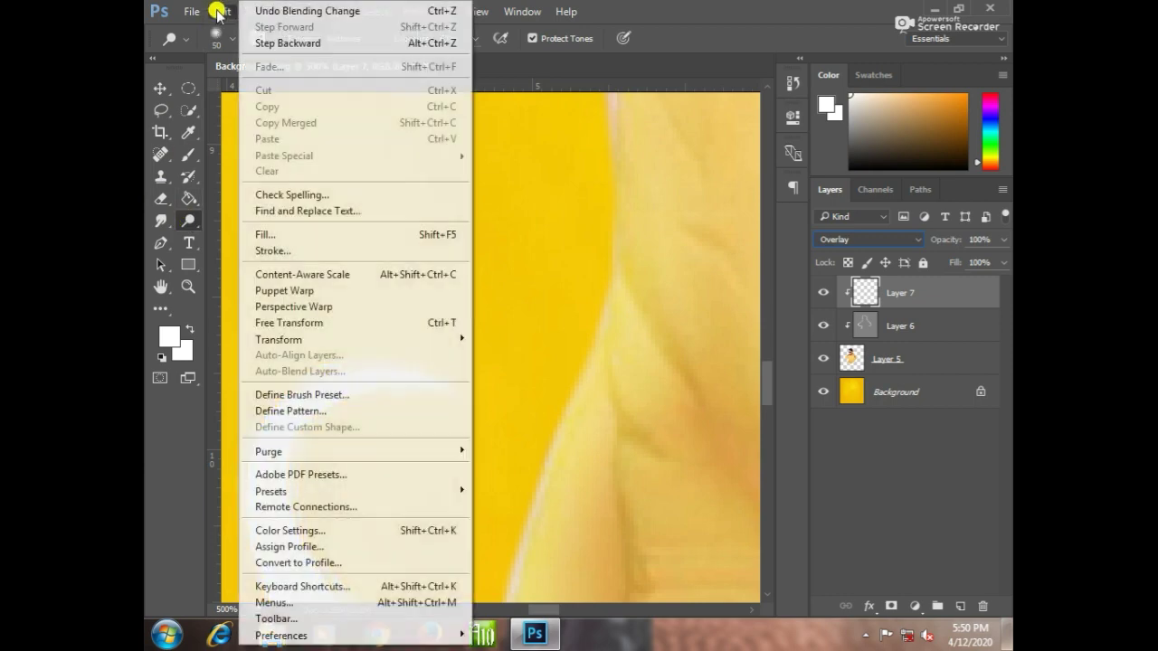
click(259, 229)
click(686, 175)
- Burn the man's hair and the darker areas around his face with a size 25 brush at 27% exposure on Midtones
right_click(188, 221)
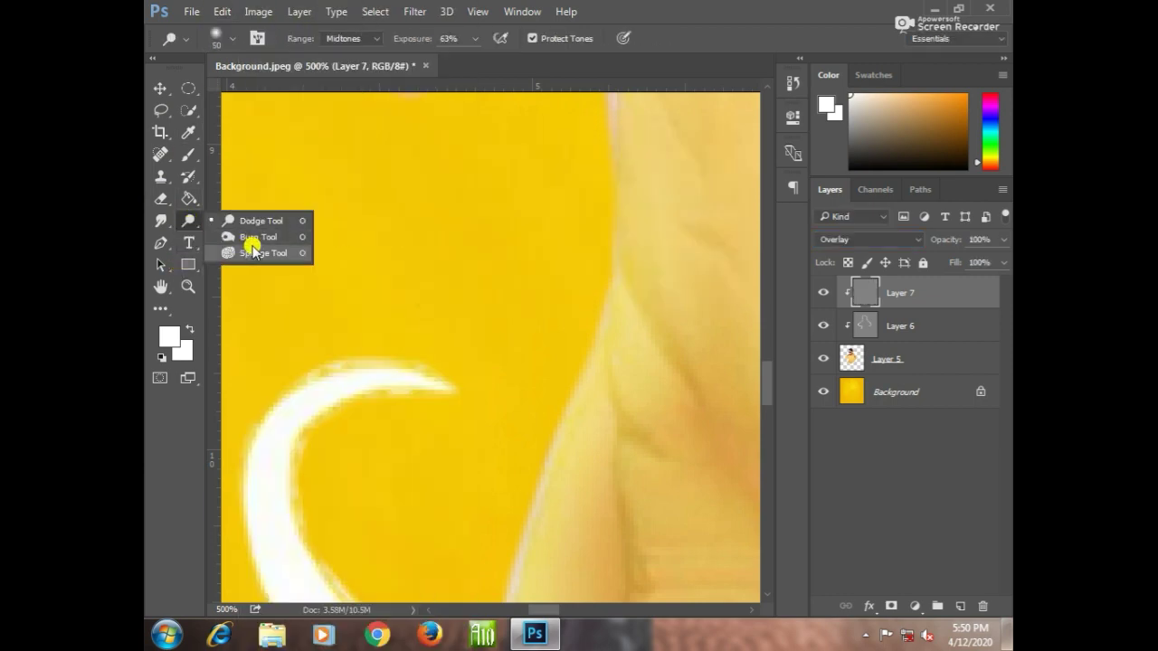
click(259, 237)
scroll(289, 258, down, 4)
scroll(594, 299, up, 5)
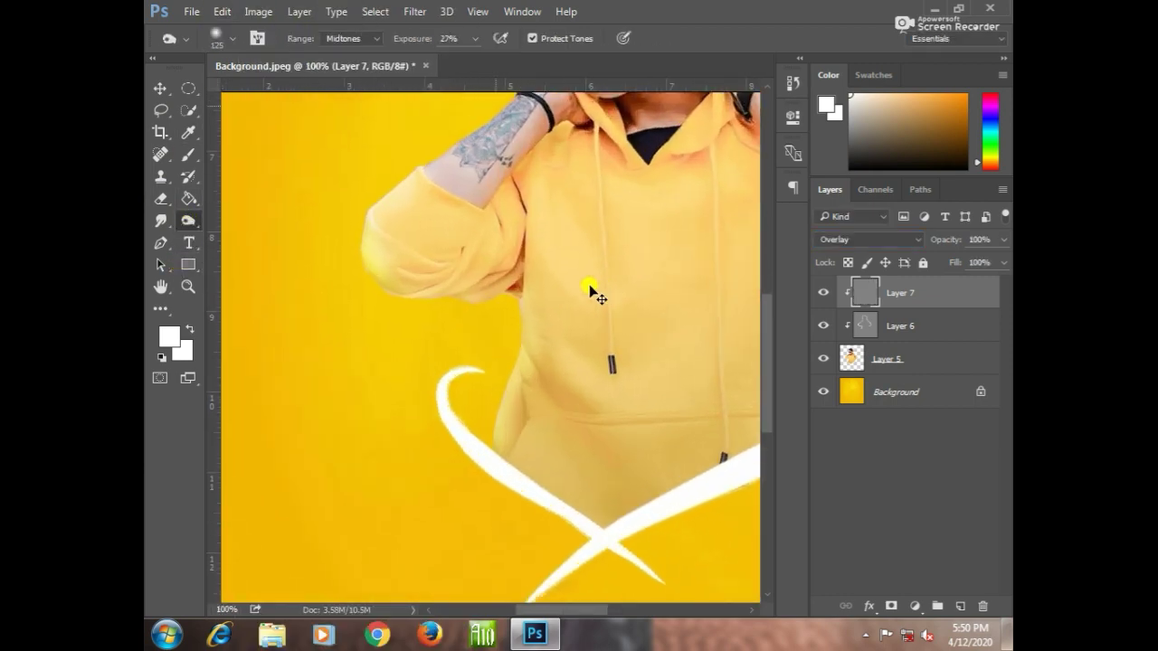
scroll(594, 425, up, 2)
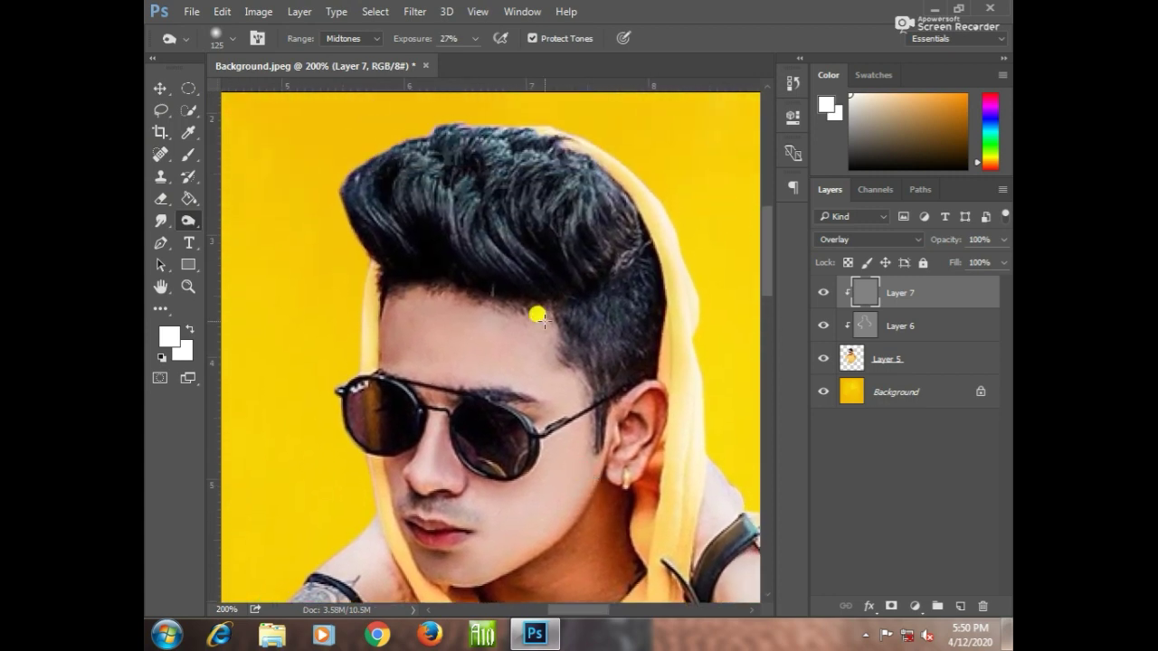
key(bracketleft)
key(bracketleft)
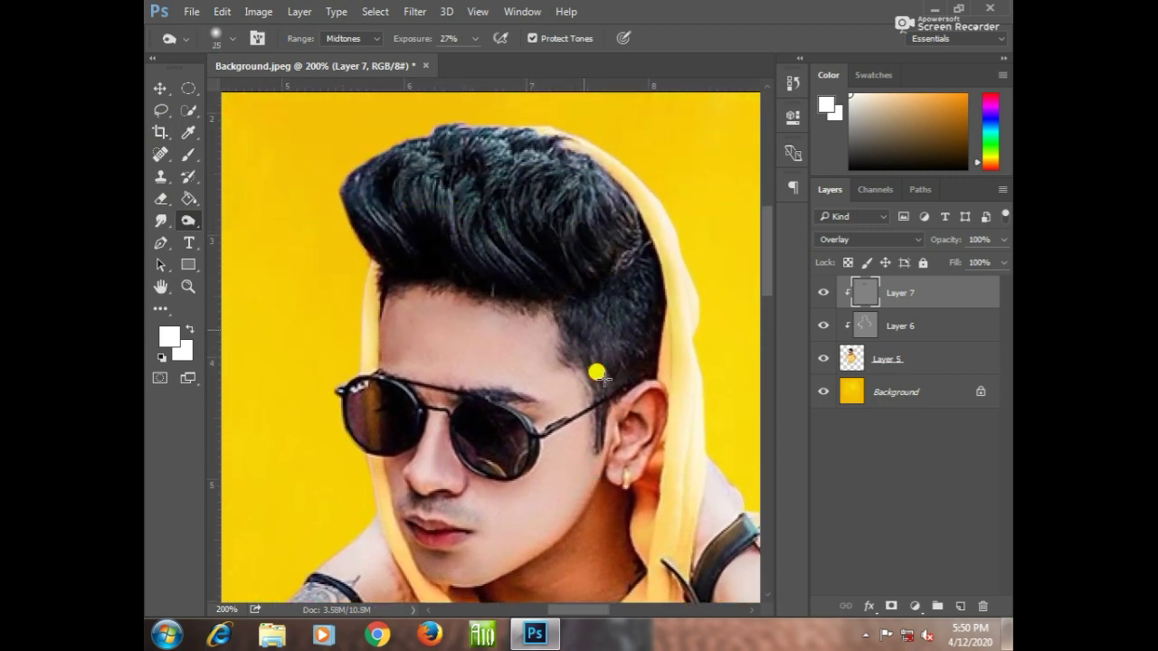
scroll(562, 391, up, 4)
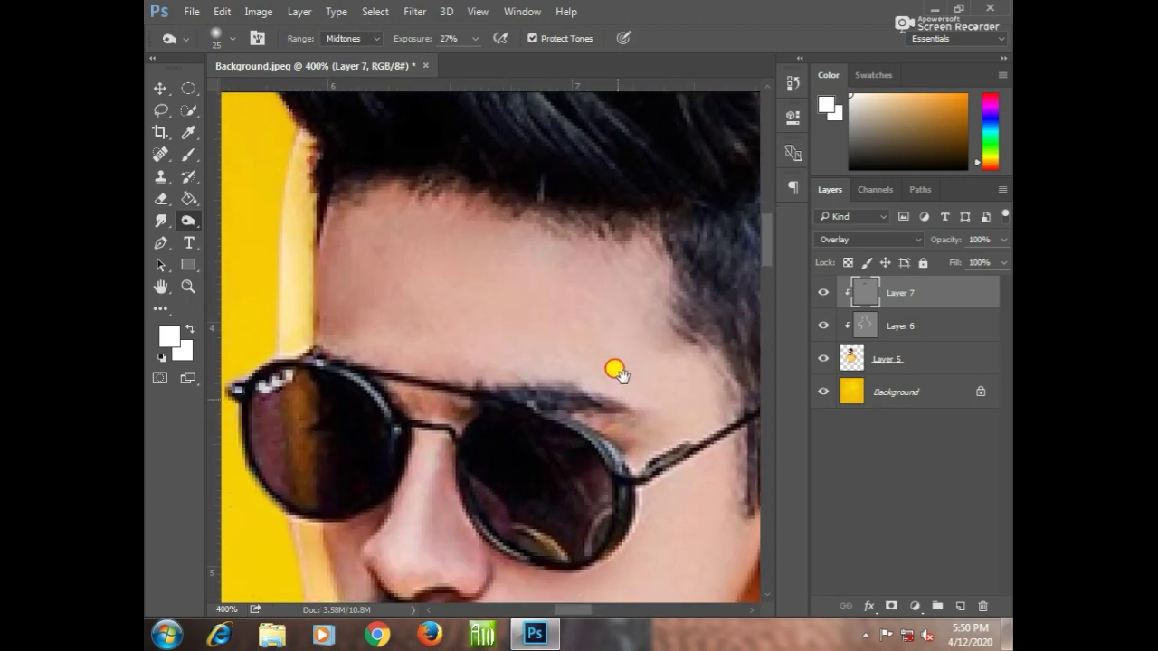
drag(543, 398, 551, 372)
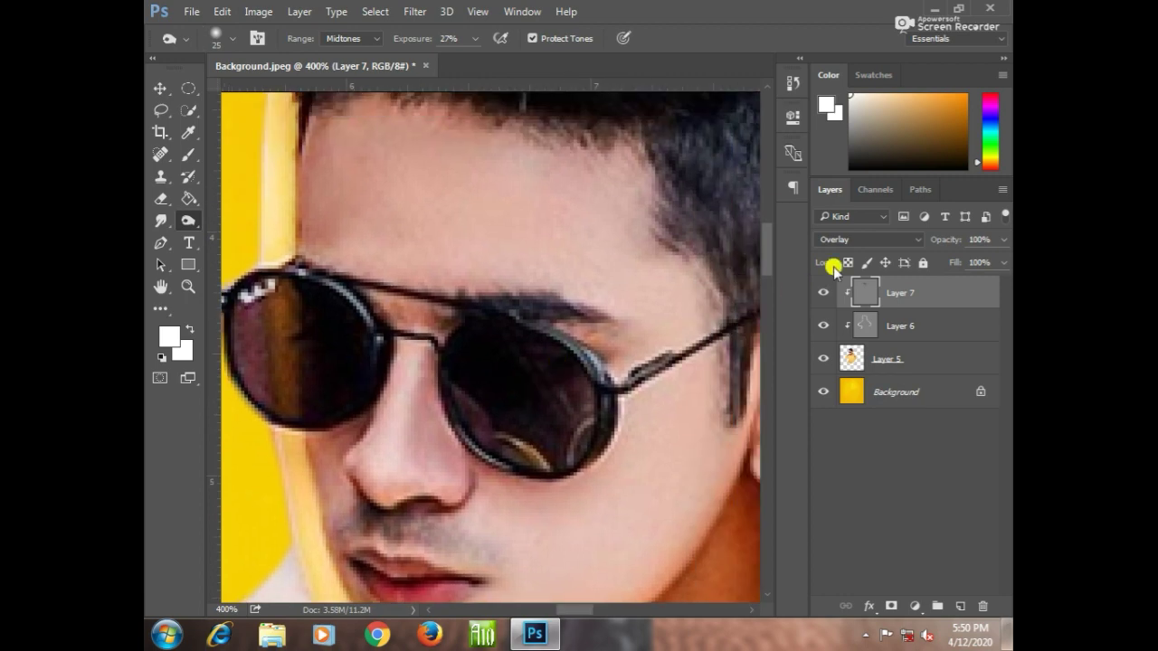
- Merge the two clipped gray layers and the subject layer into a single layer
shift+click(906, 327)
shift+click(920, 360)
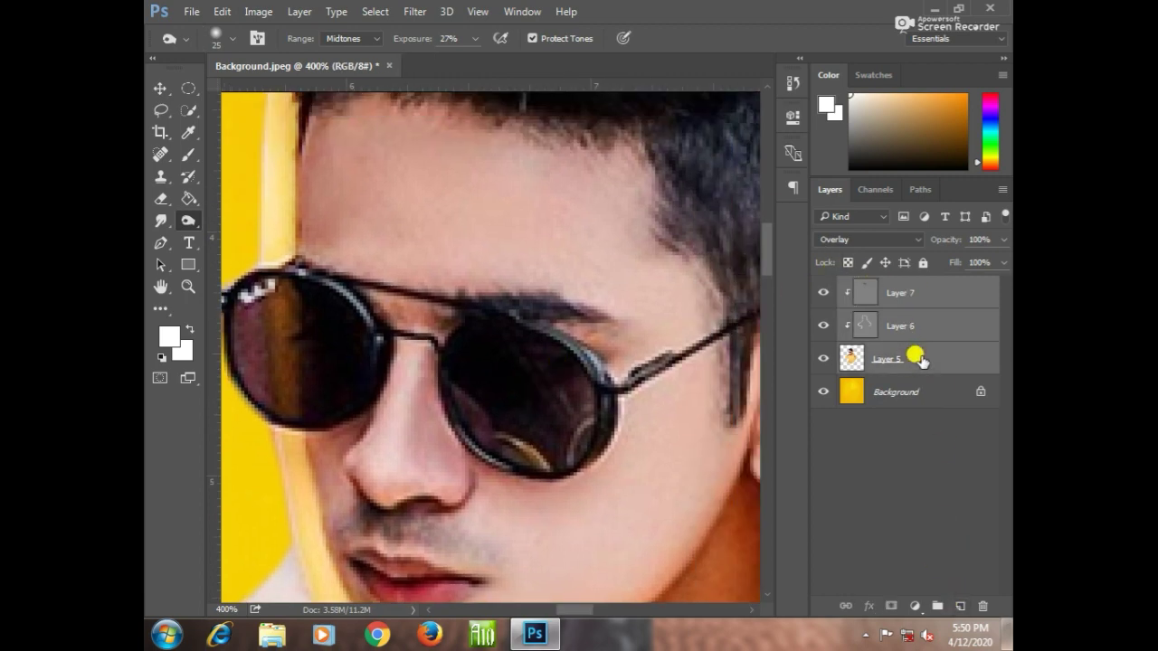
key(ctrl+e)
- Examine the merged subject against the yellow background, both close up on the face and as a whole composition
key(ctrl+minus)
key(ctrl+minus)
key(ctrl+minus)
key(ctrl+minus)
key(ctrl+minus)
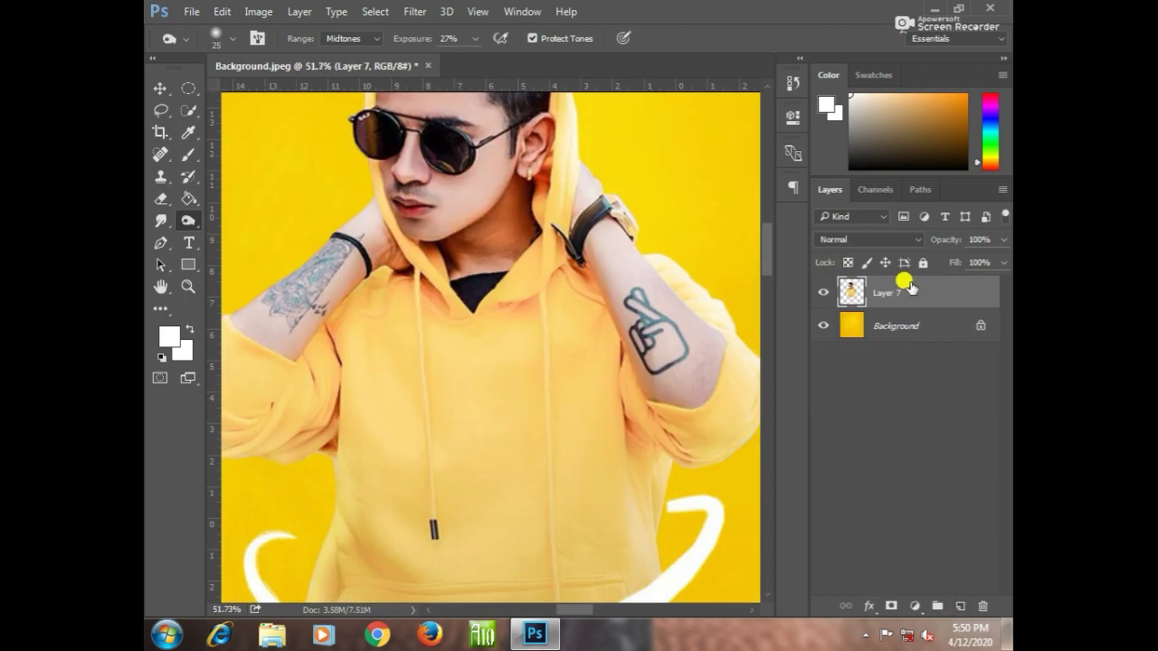
key(ctrl+minus)
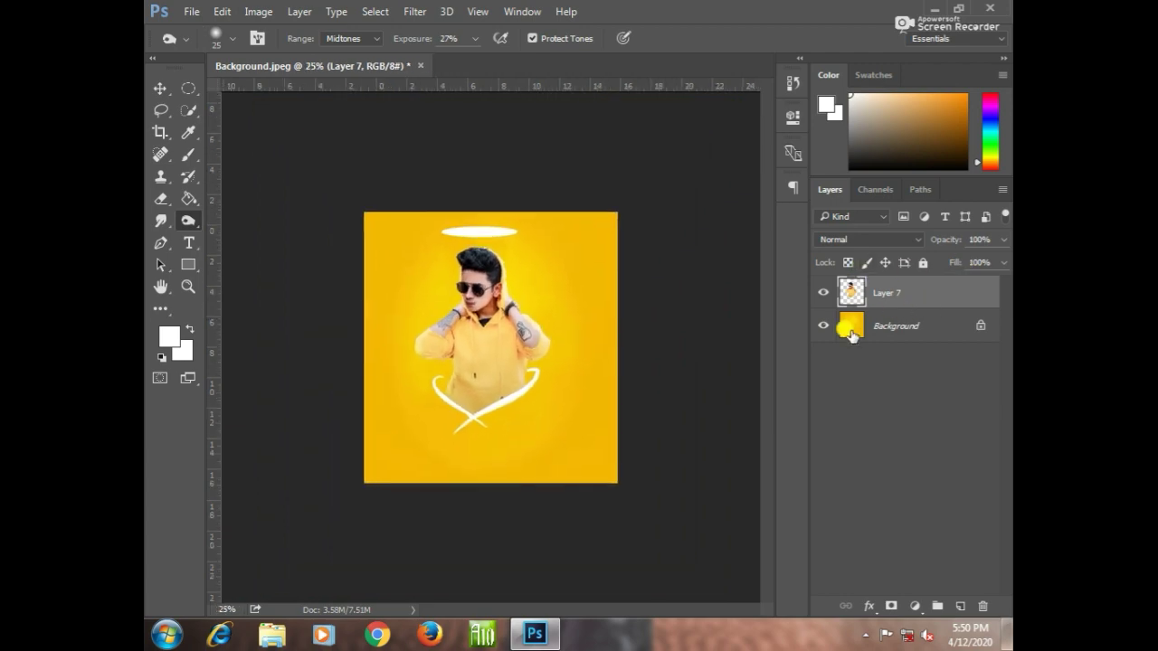
key(ctrl+plus)
key(ctrl+plus)
key(ctrl+plus)
key(ctrl+plus)
scroll(613, 449, up, 4)
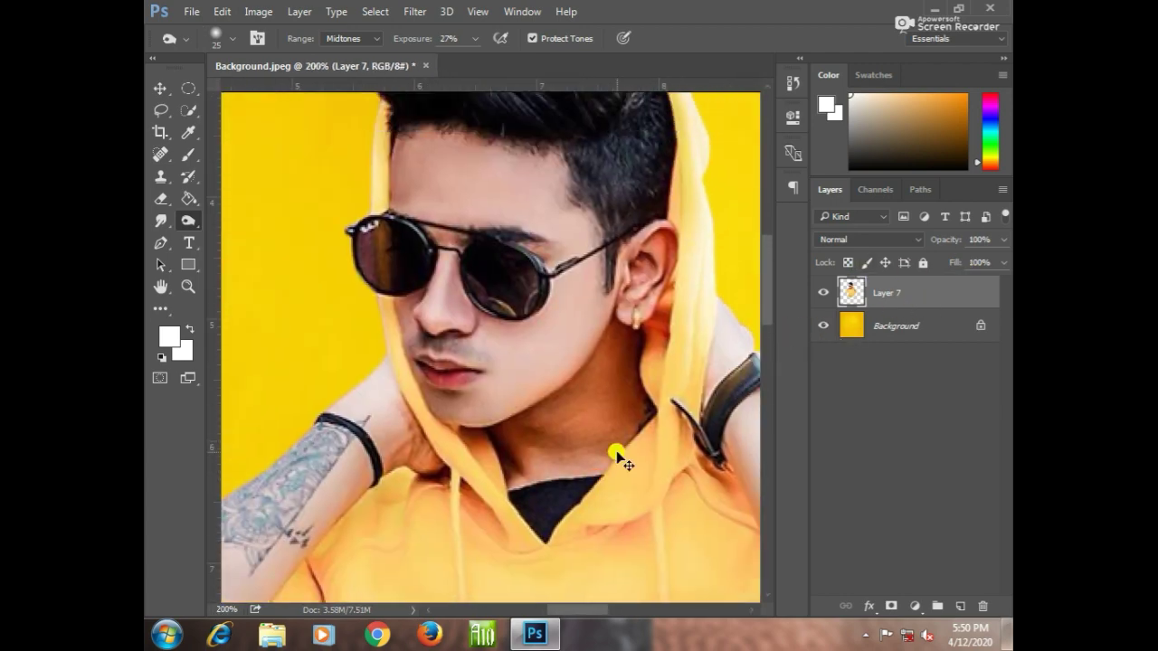
key(ctrl+minus)
key(ctrl+minus)
key(ctrl+minus)
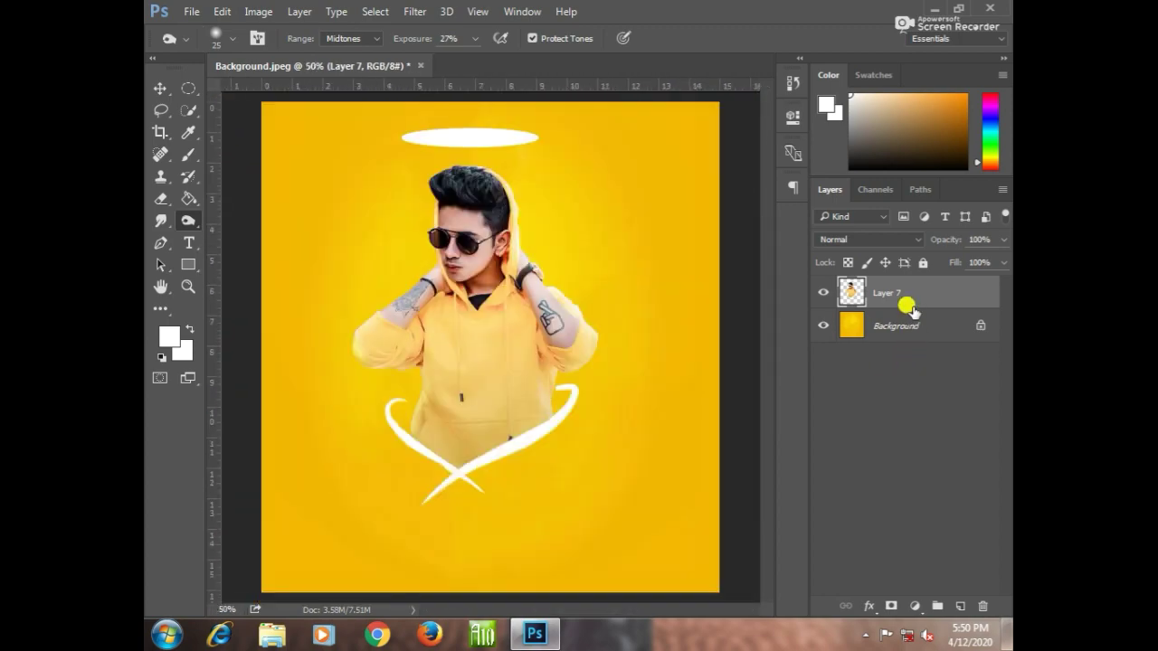
- Adjust the merged subject layer in Camera Raw with Exposure +0.15, Highlights -22, Shadows +3 and Clarity +23
key(ctrl+shift+a)
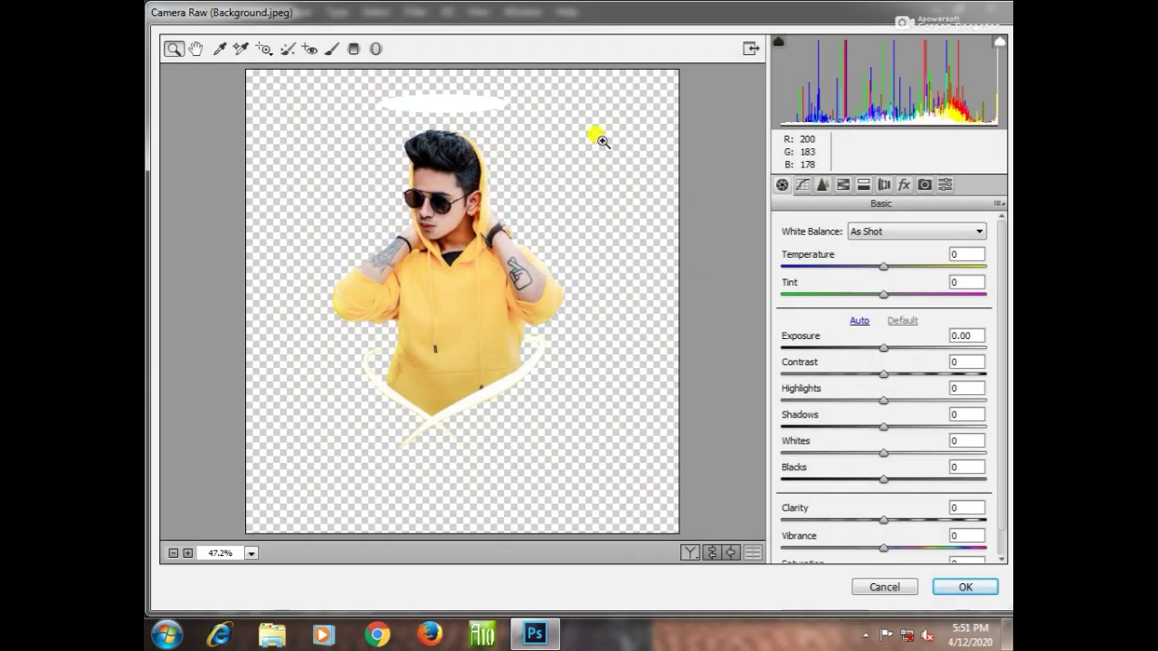
click(888, 349)
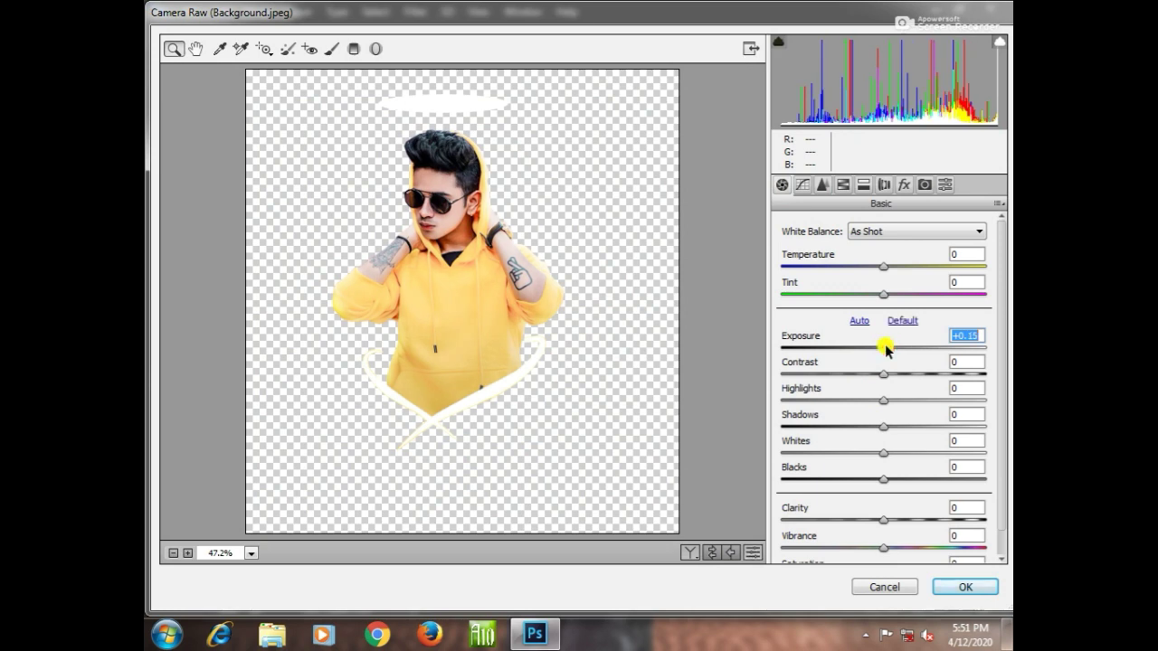
drag(877, 400, 857, 399)
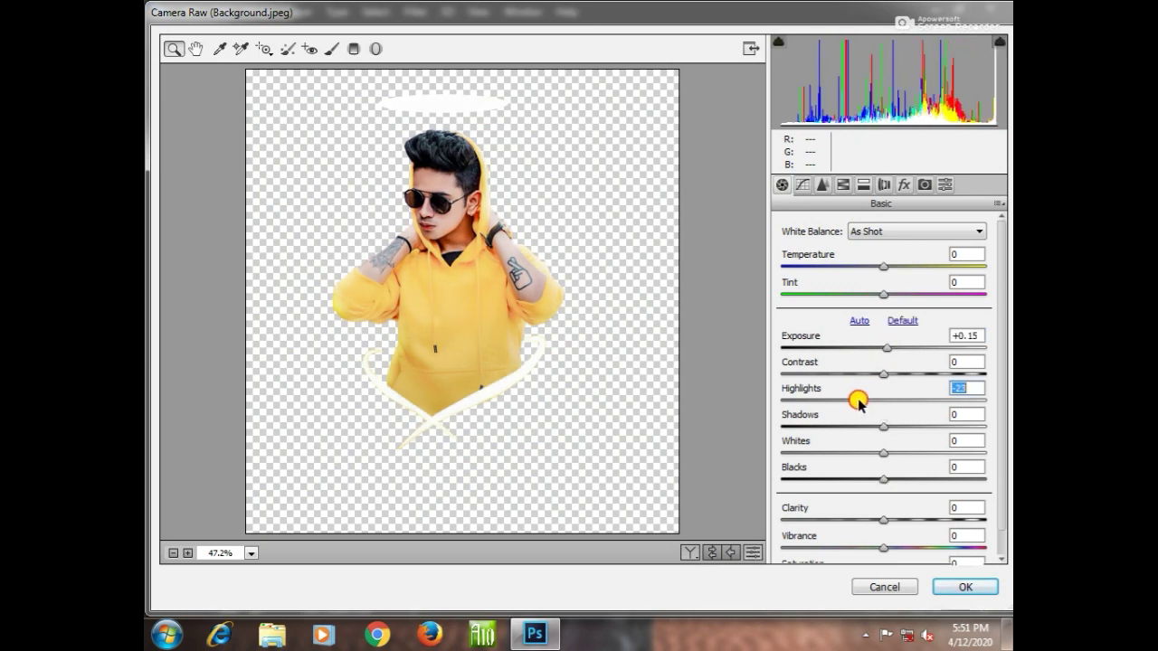
click(885, 426)
drag(884, 518, 905, 517)
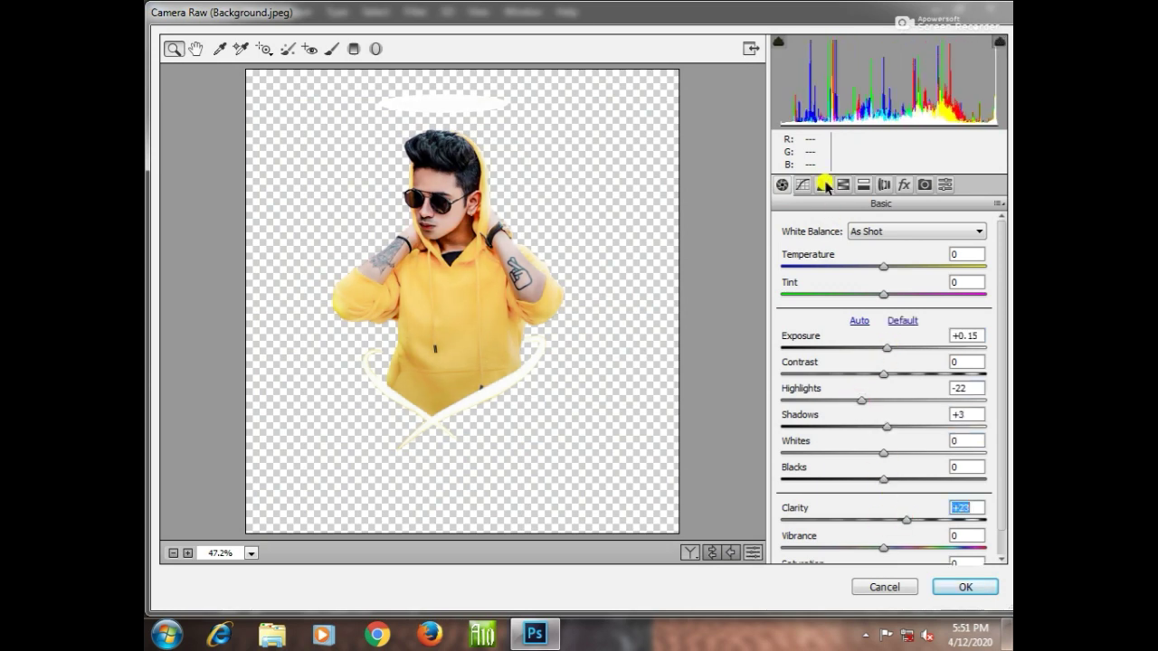
- Set the Luminance noise reduction to 17 and apply the Camera Raw adjustments to the subject layer
click(822, 184)
drag(784, 392, 812, 395)
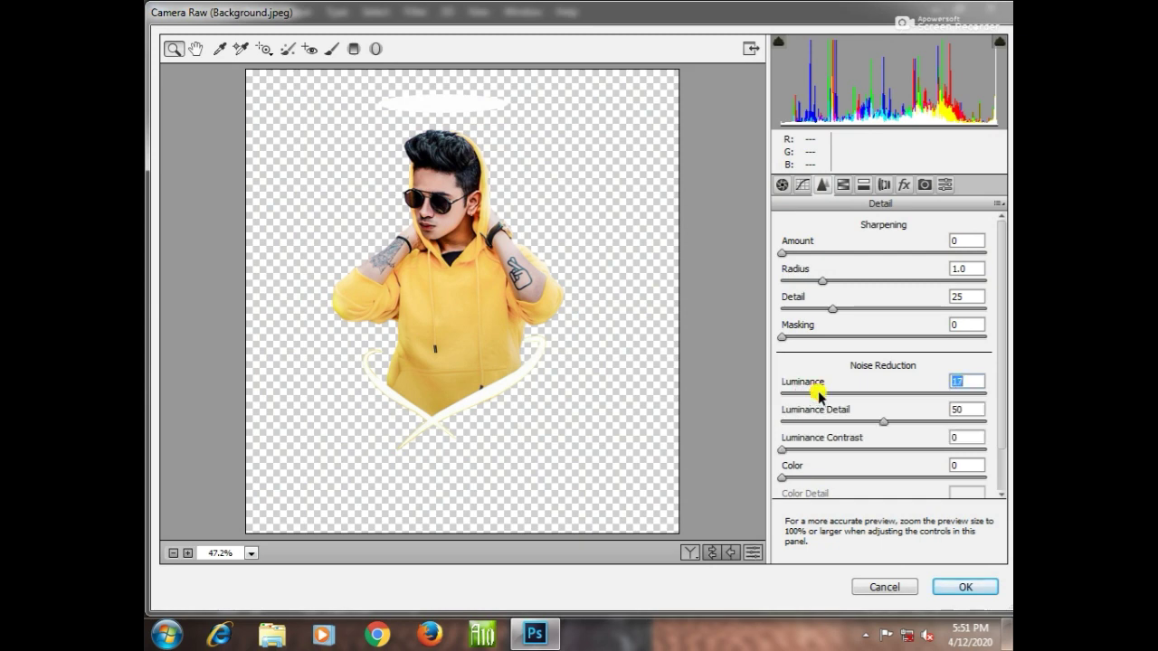
click(962, 586)
- Stamp the visible layers into a new layer and set Camera Raw Exposure +0.10, Contrast +11, Highlights -4, Shadows +28, Whites -12, Clarity +7, Vibrance slightly lower
key(ctrl+minus)
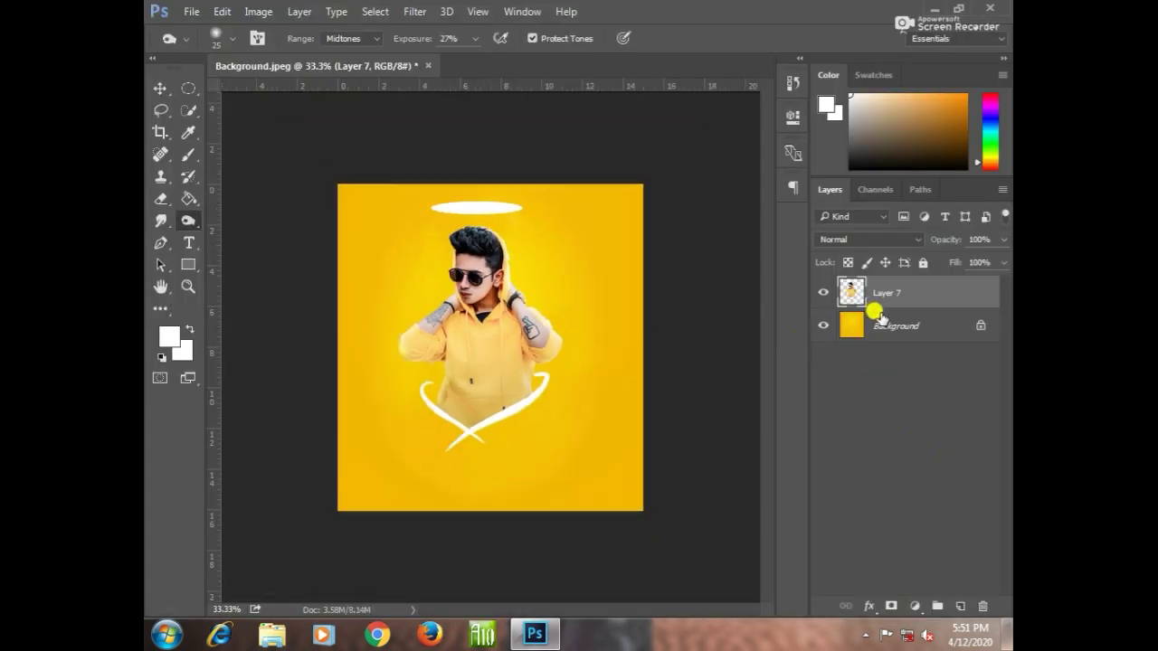
key(ctrl+shift+alt+e)
key(ctrl+shift+a)
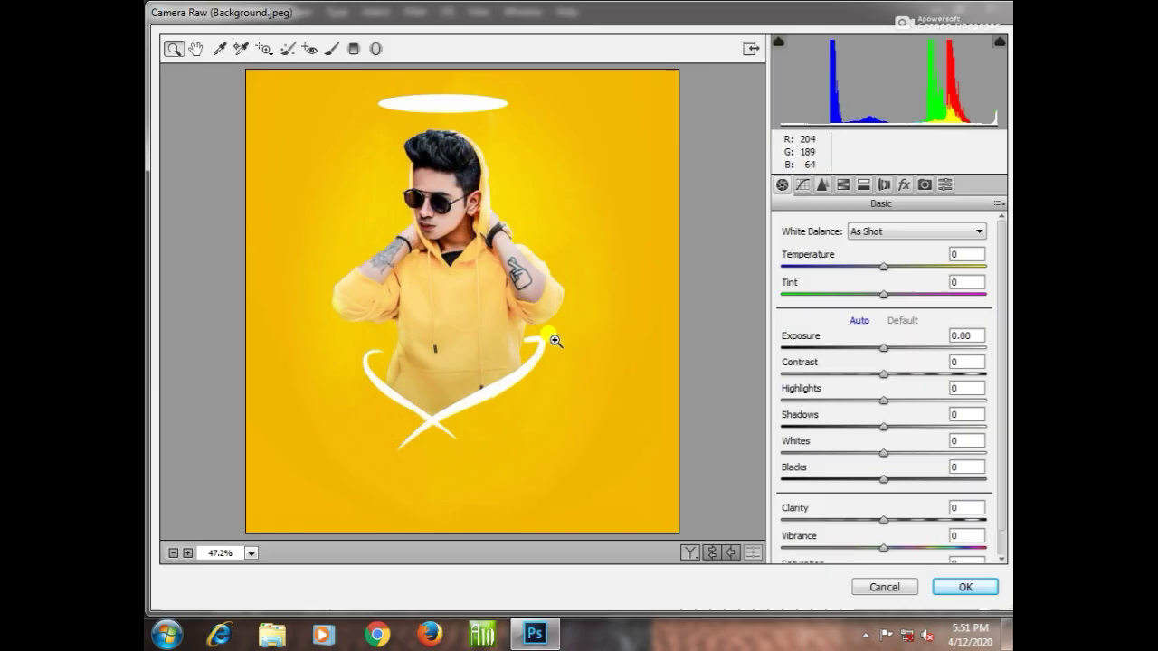
drag(882, 350, 866, 456)
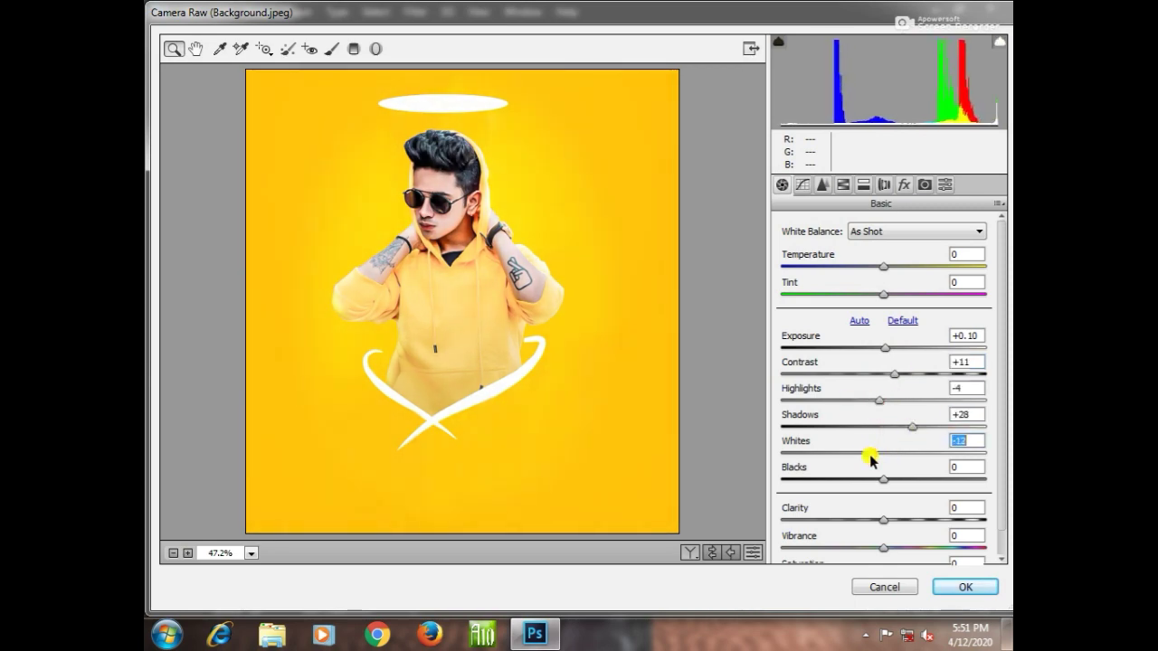
drag(883, 520, 879, 548)
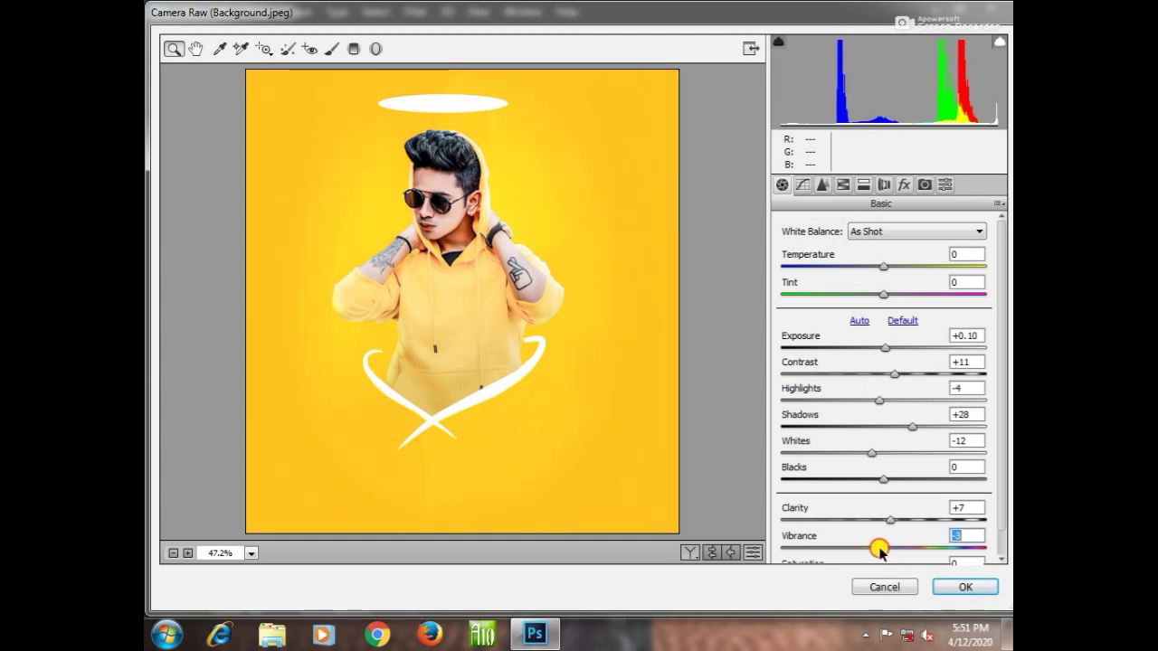
- Add a Highlight Priority post-crop vignette with an Amount of -1 and apply the Camera Raw grading to the composite
click(822, 185)
click(842, 186)
click(903, 186)
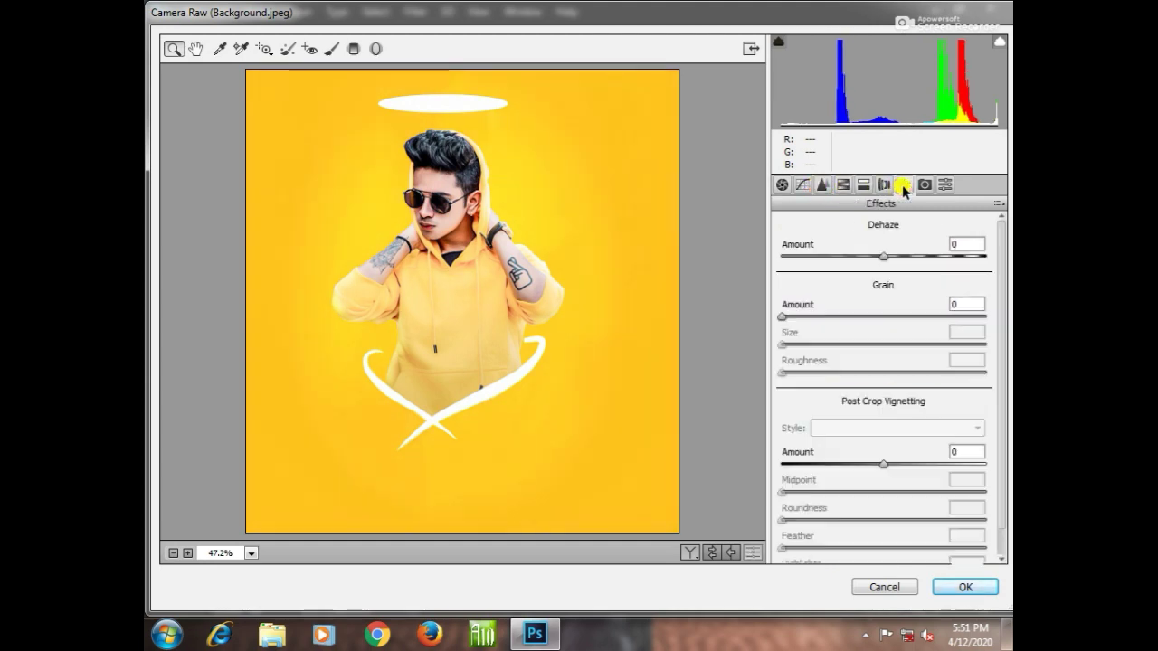
mouse_move(888, 466)
mouse_down()
mouse_move(868, 468)
mouse_move(882, 466)
mouse_up()
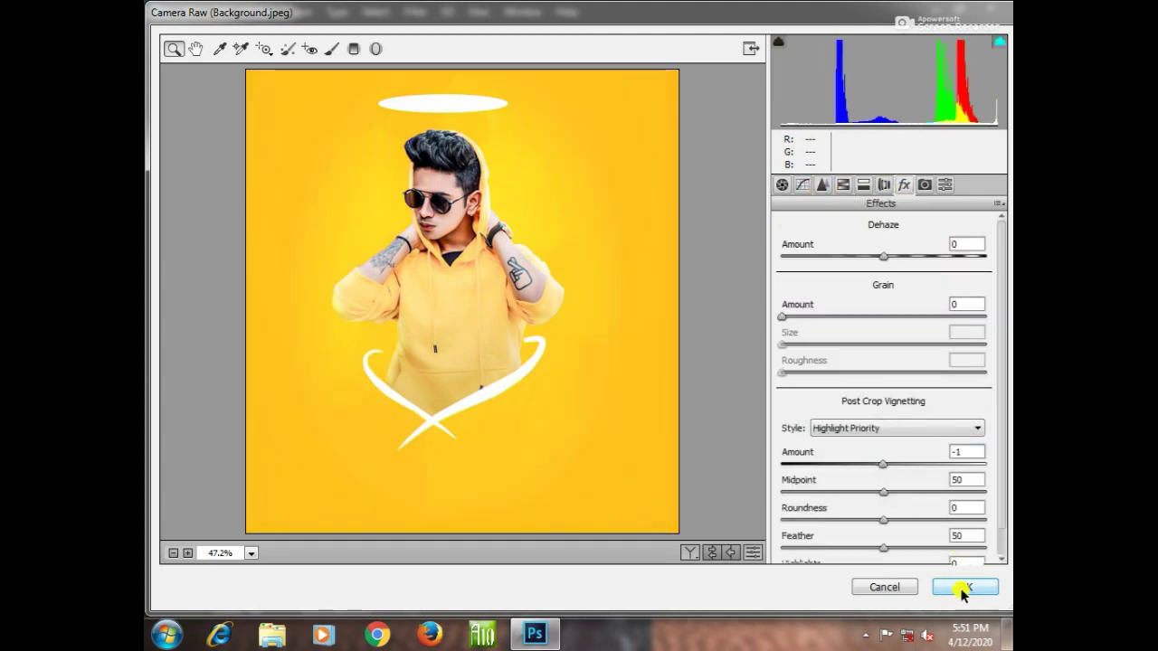
click(964, 588)
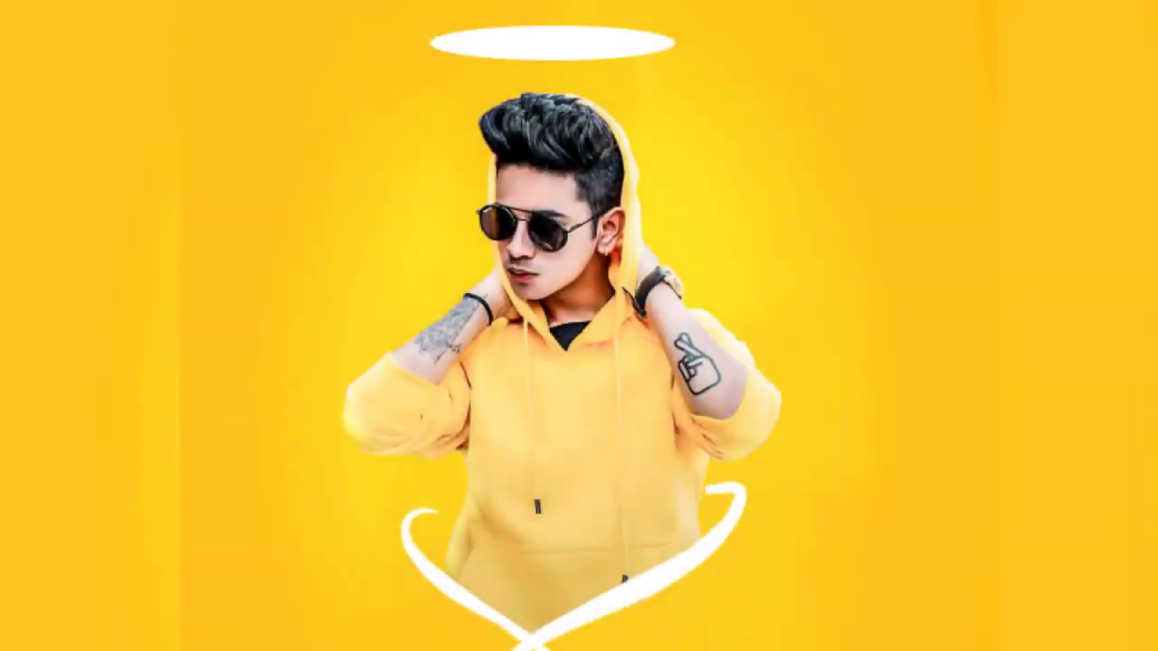